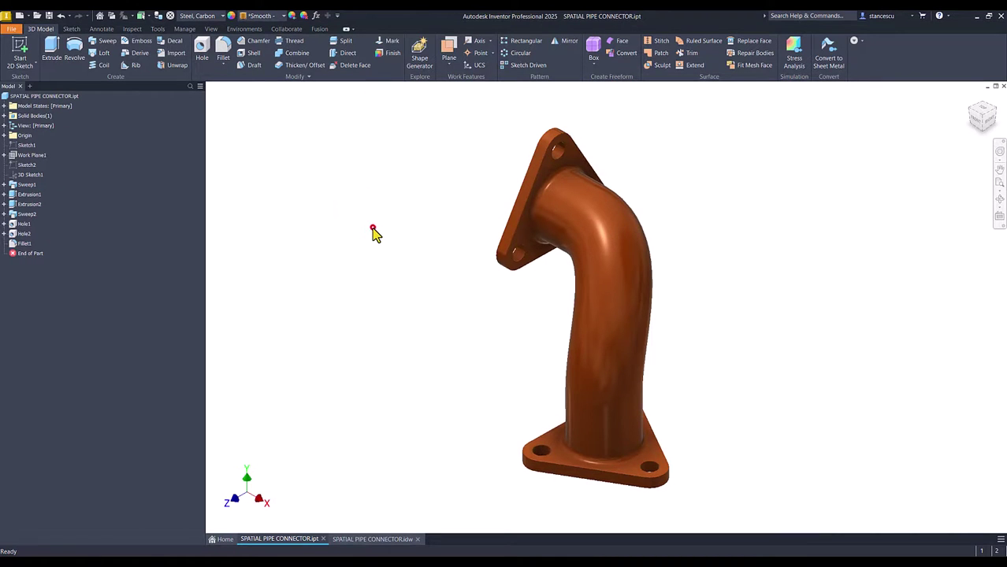
Return the part to its home view and switch to the SPATIAL PIPE CONNECTOR.idw drawing
click(373, 230)
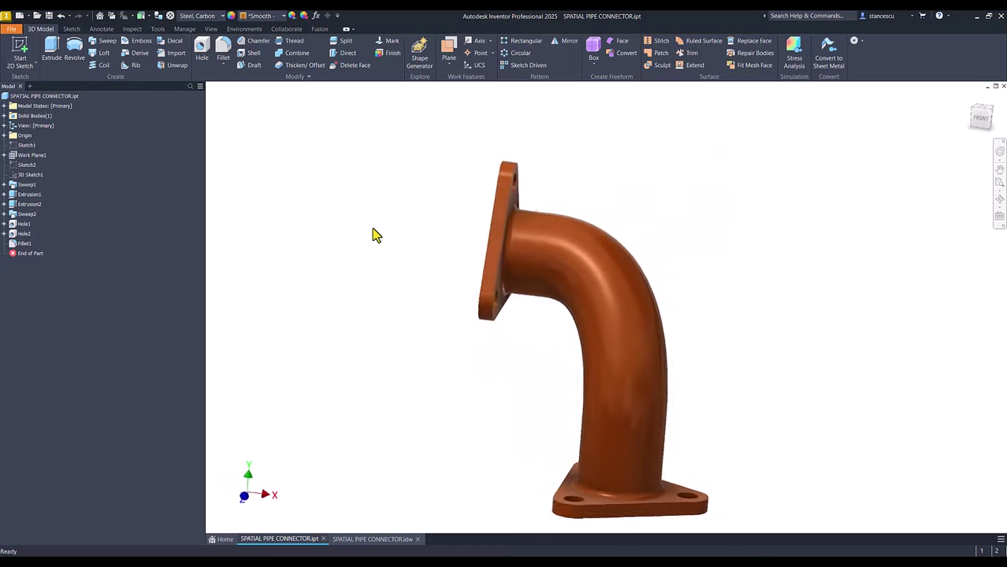
key(F6)
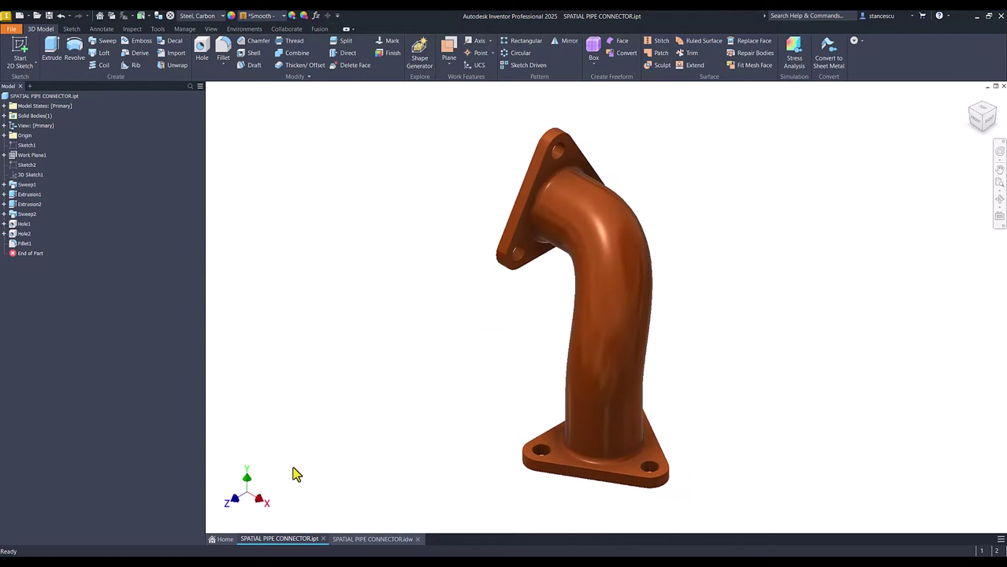
click(372, 540)
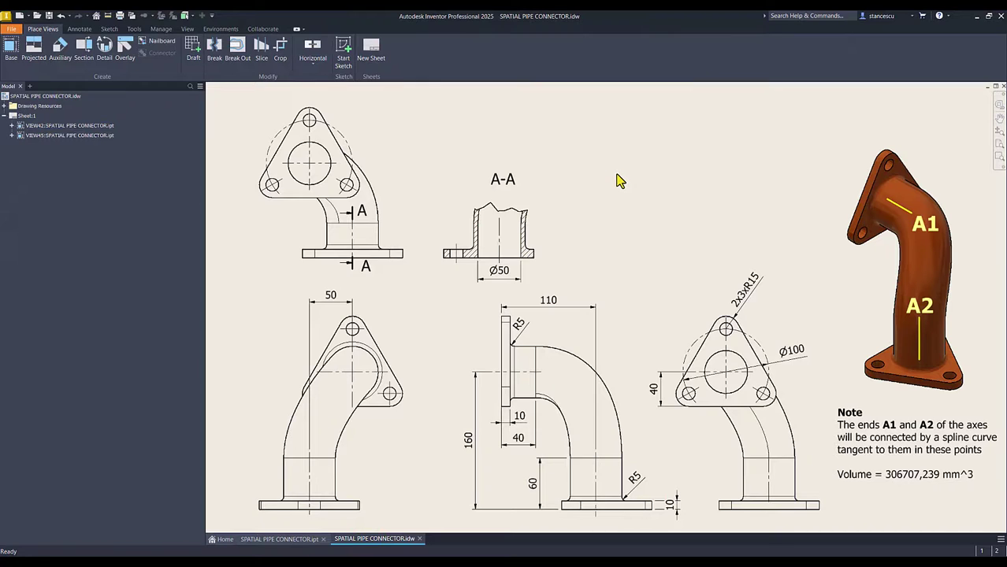
Inspect the drawing's Note text and the A1 and A2 axis lines, then clear the selection
click(846, 427)
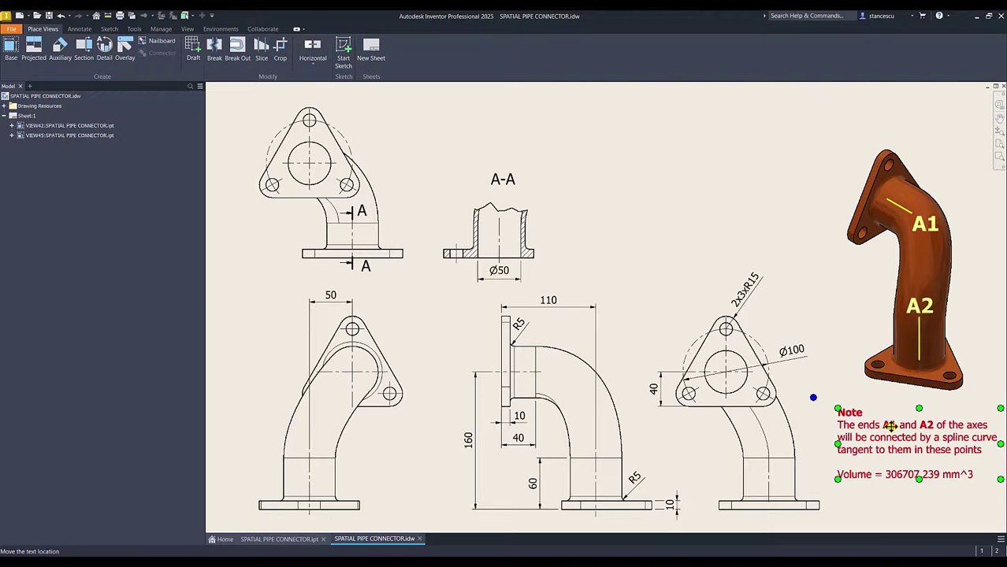
key(Escape)
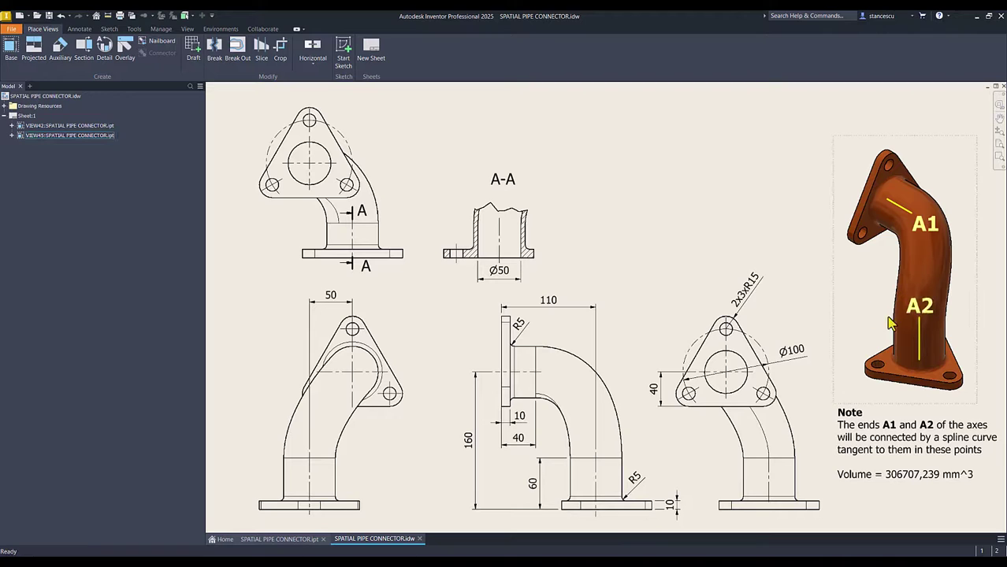
click(952, 421)
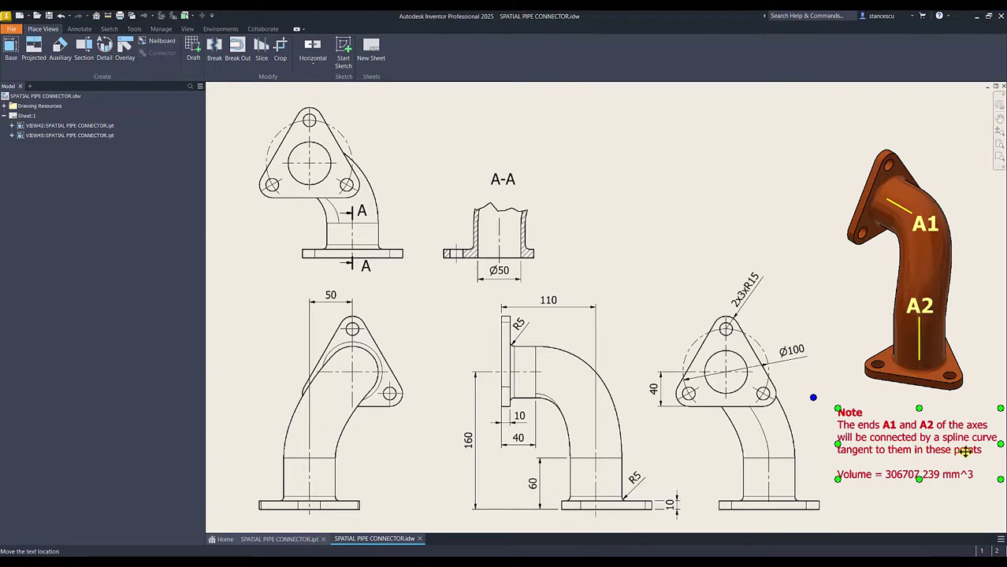
click(910, 211)
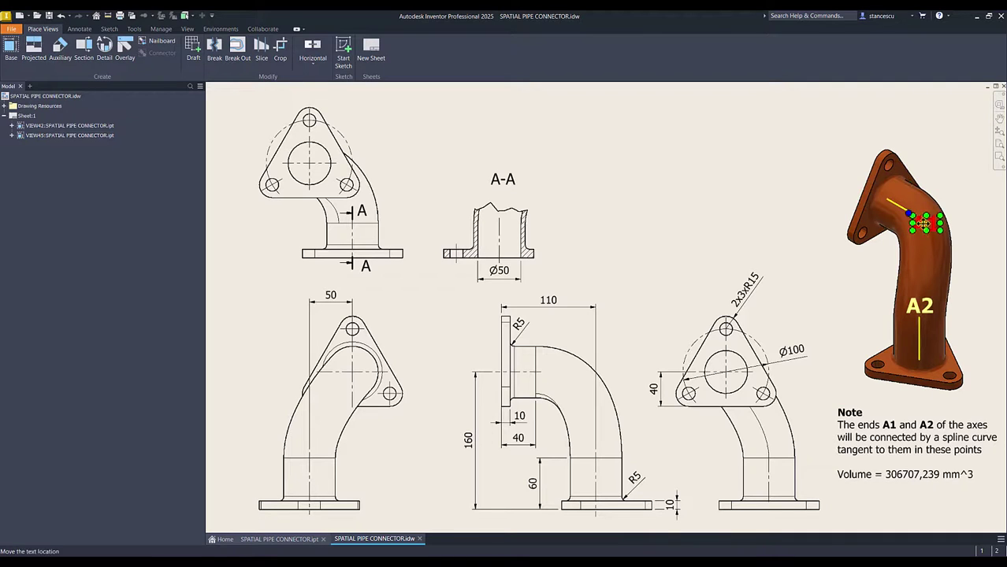
click(919, 318)
click(849, 310)
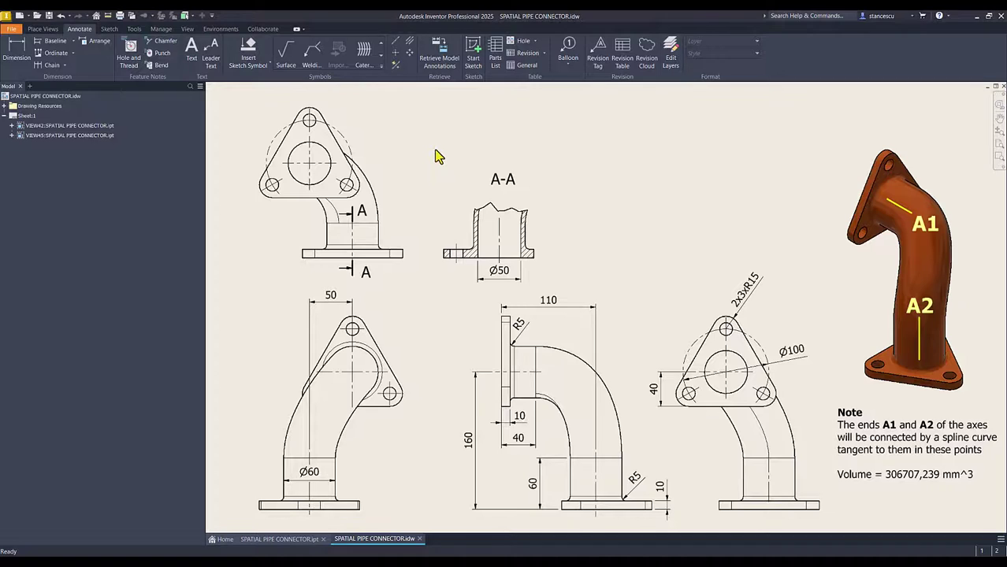
Create a new part from the Standard (mm).ipt template
click(437, 154)
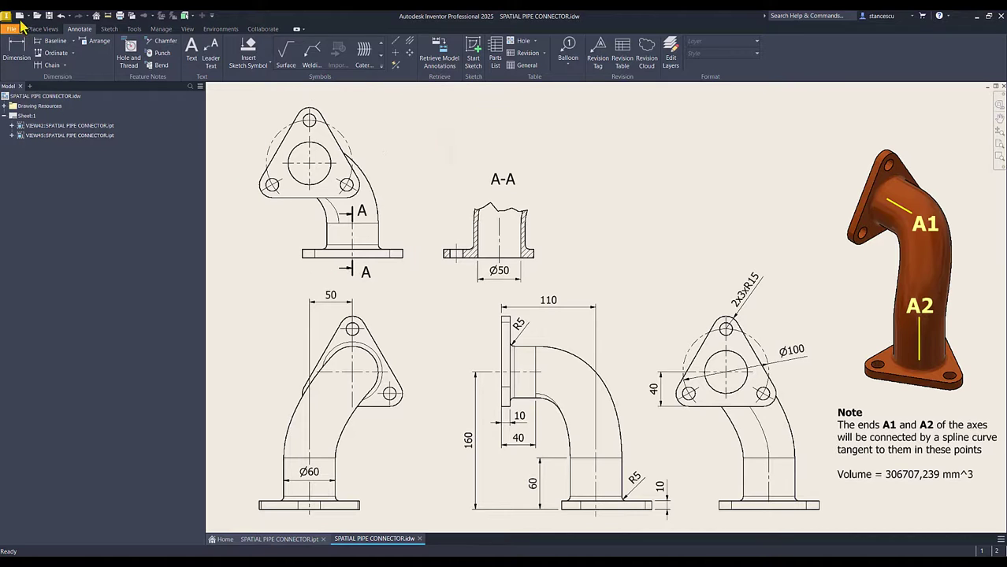
click(20, 15)
click(426, 172)
double_click(426, 173)
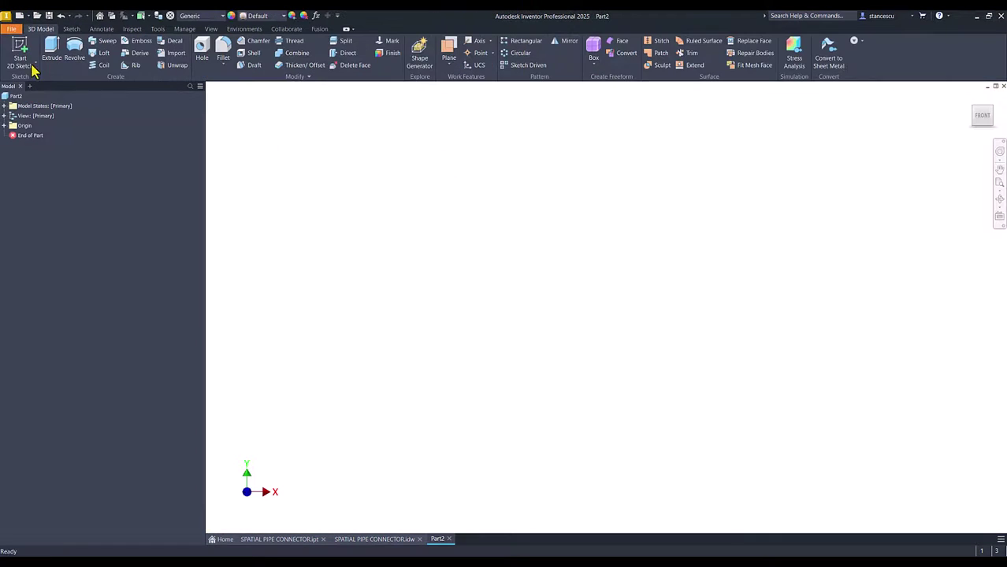
On the YZ plane, sketch a 60 mm vertical line up from the origin and finish the sketch
click(30, 68)
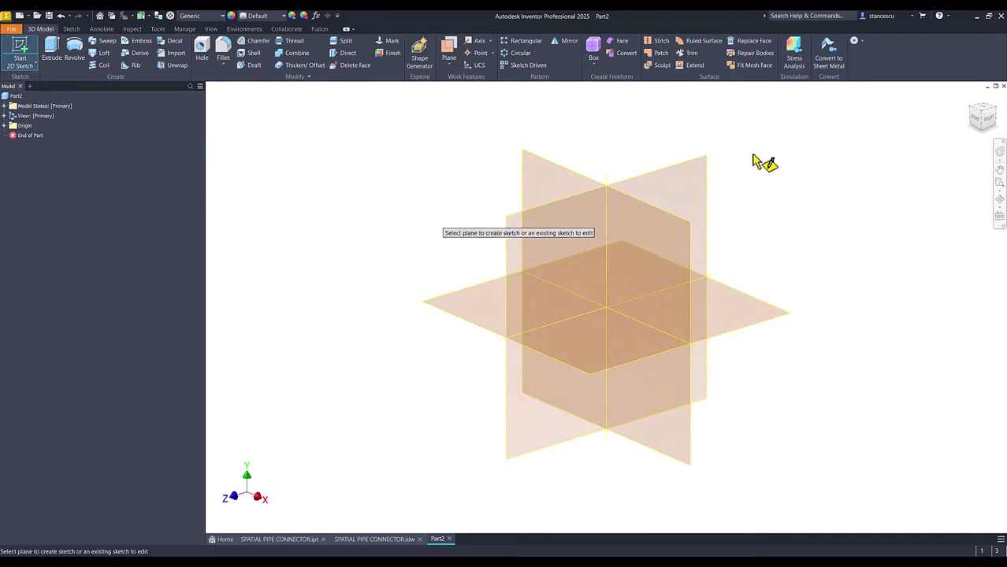
click(700, 167)
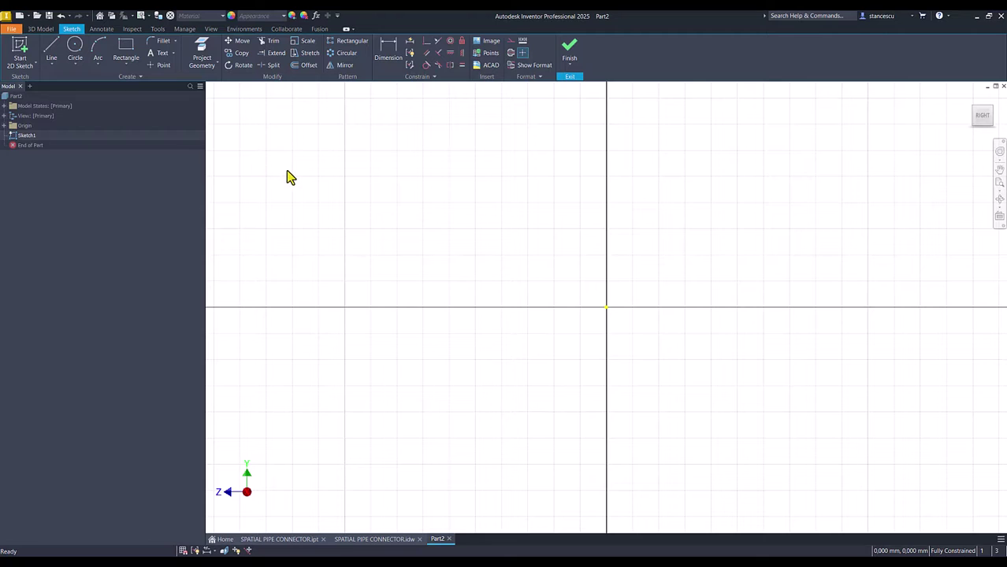
click(53, 49)
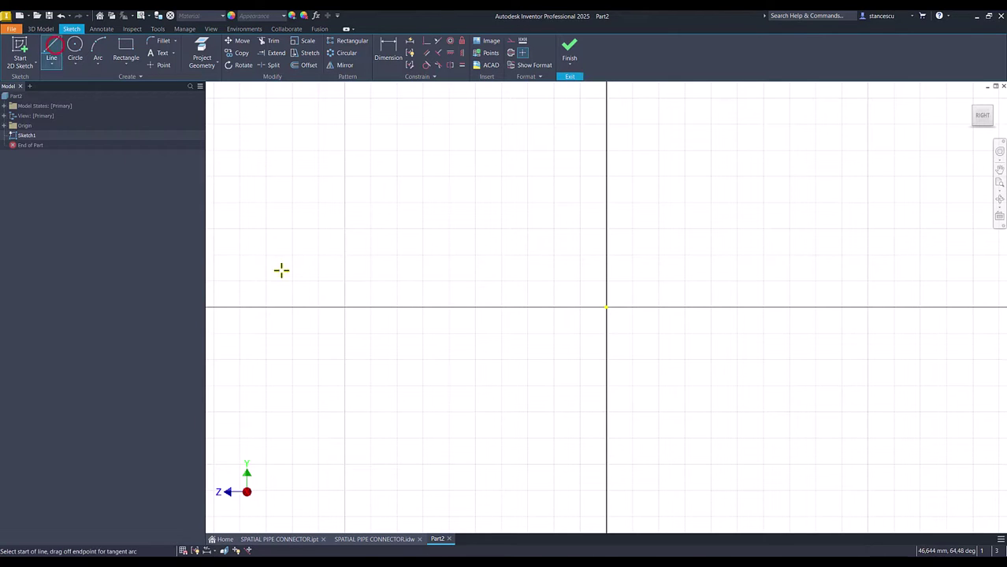
click(606, 308)
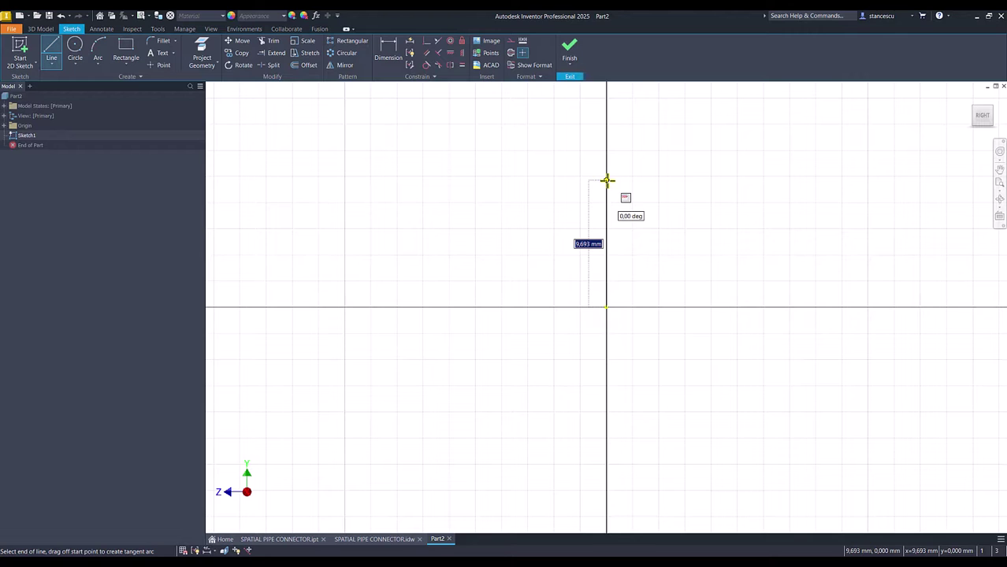
text(50)
key(Return)
key(Num_Lock)
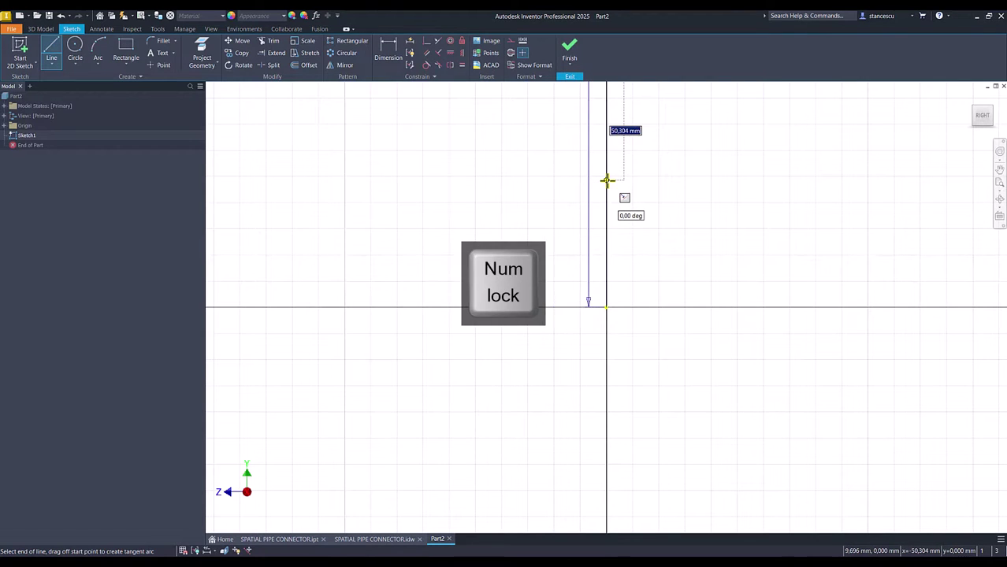
key(Escape)
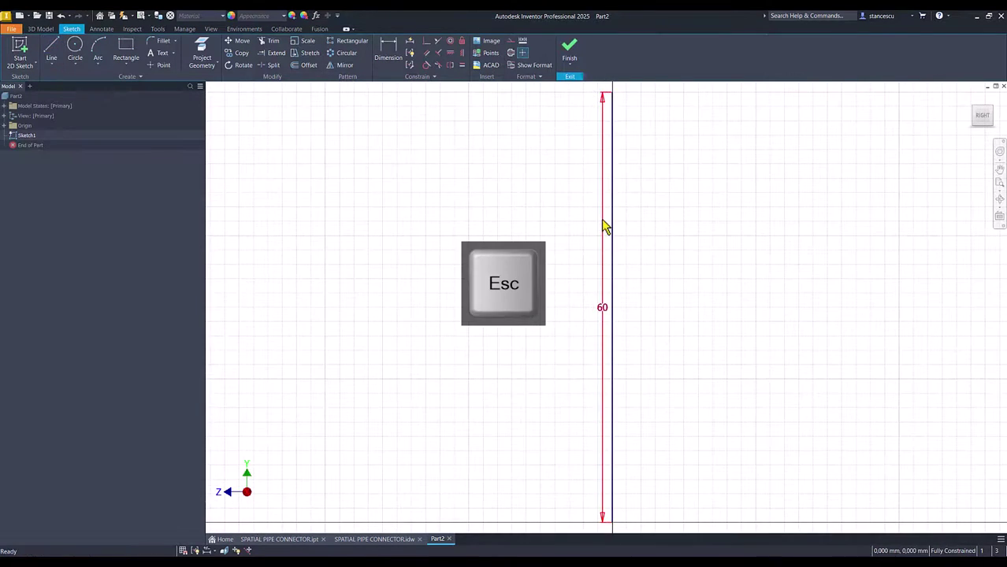
drag(601, 310, 715, 330)
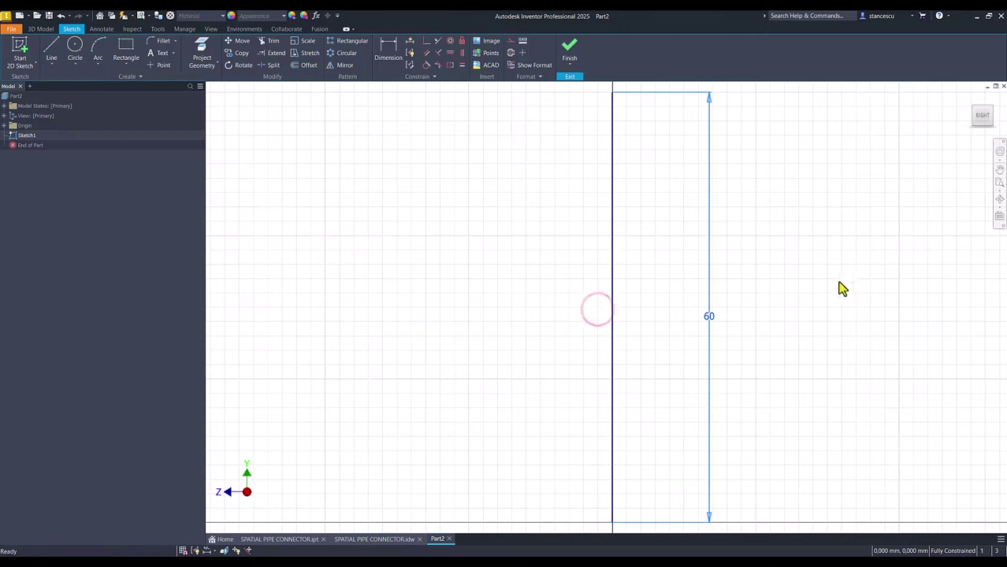
click(569, 53)
key(Num_Lock)
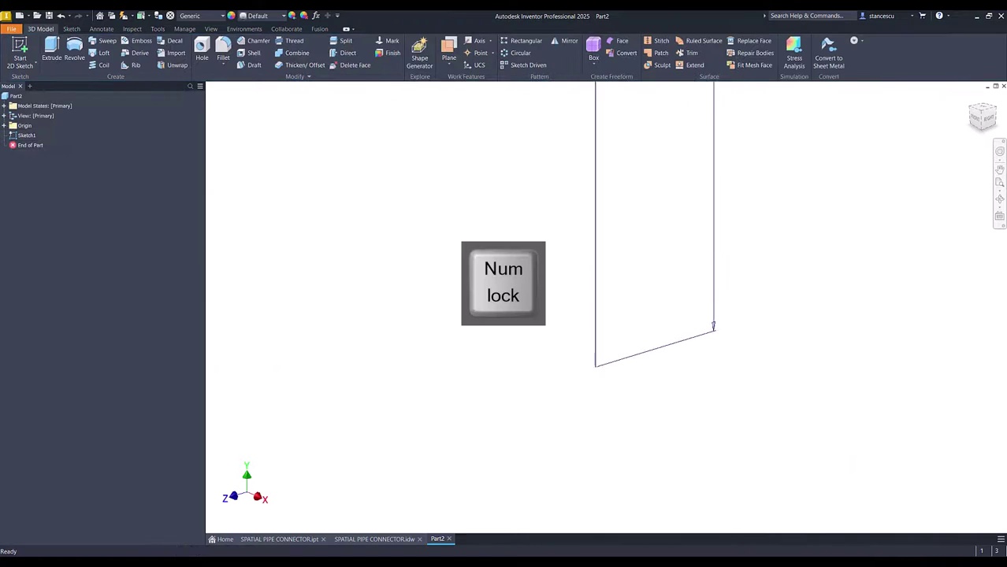
Create Work Plane1 parallel to the XY origin plane at -50 mm offset, then select it
click(446, 54)
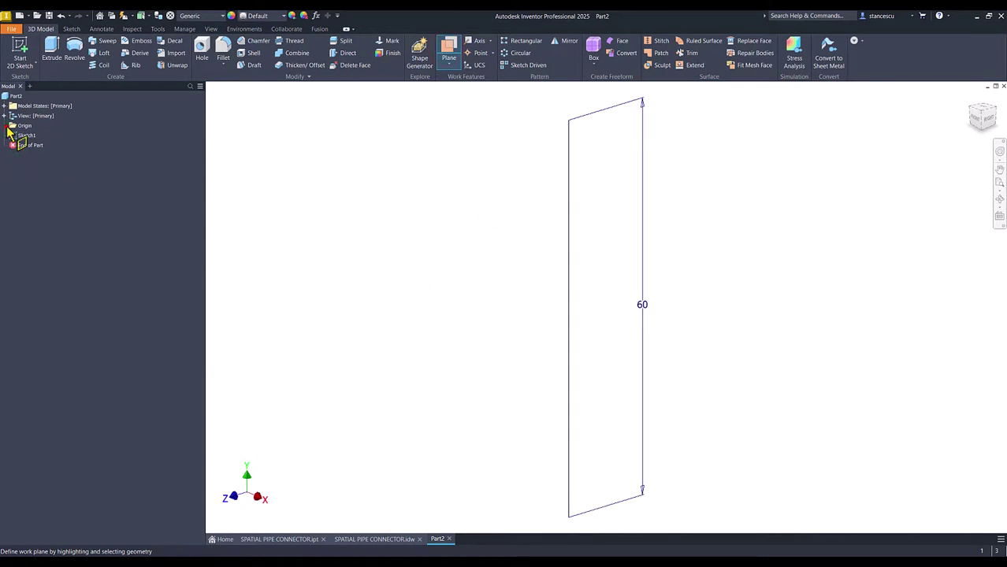
click(4, 125)
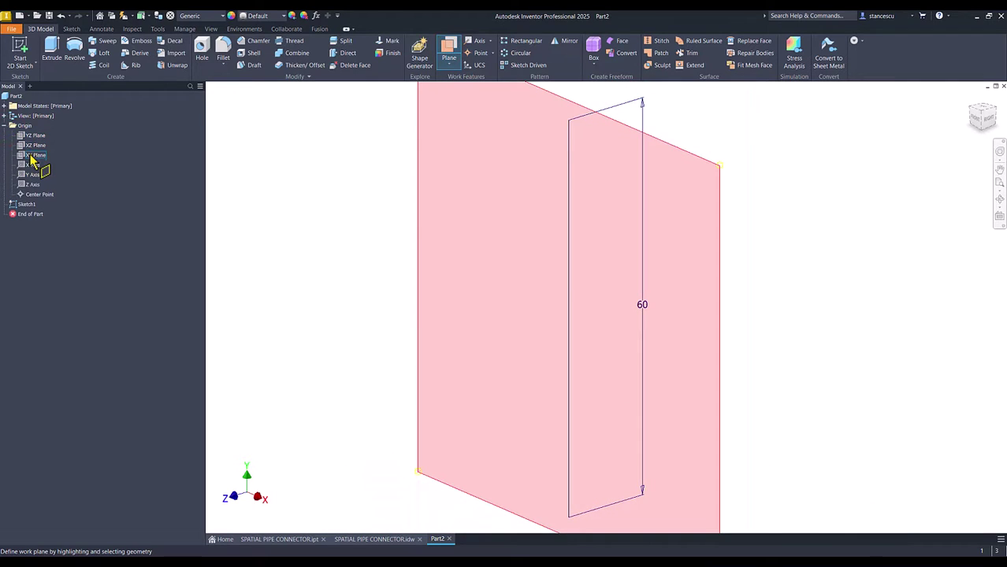
click(33, 156)
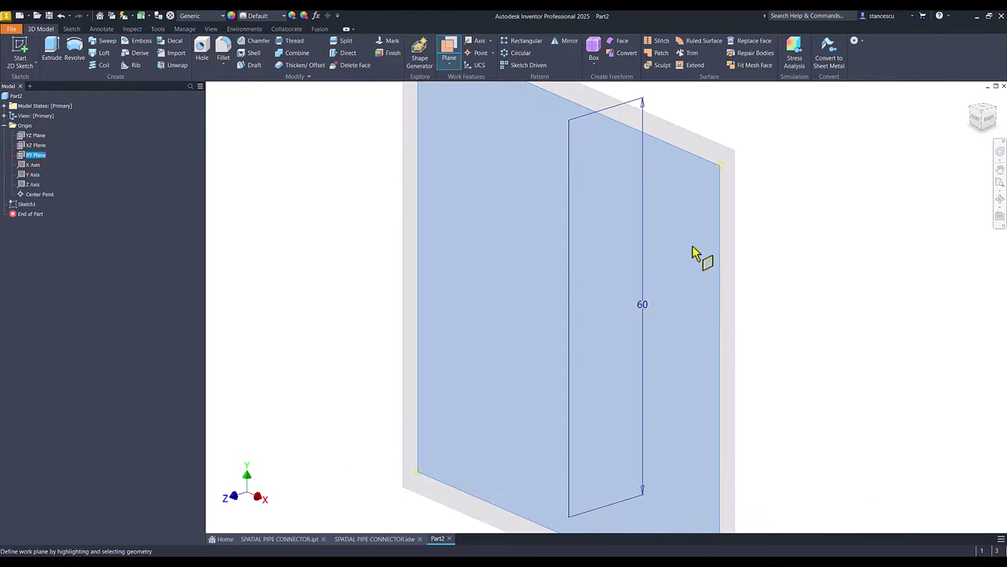
drag(719, 251, 772, 239)
key(BackSpace)
key(Return)
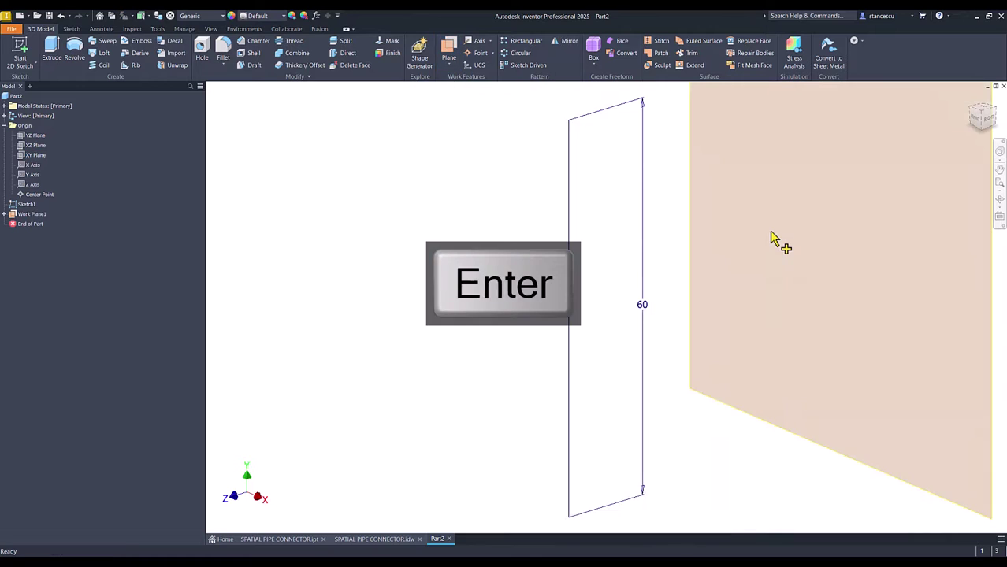
key(Num_Lock)
scroll(771, 236, down, 2)
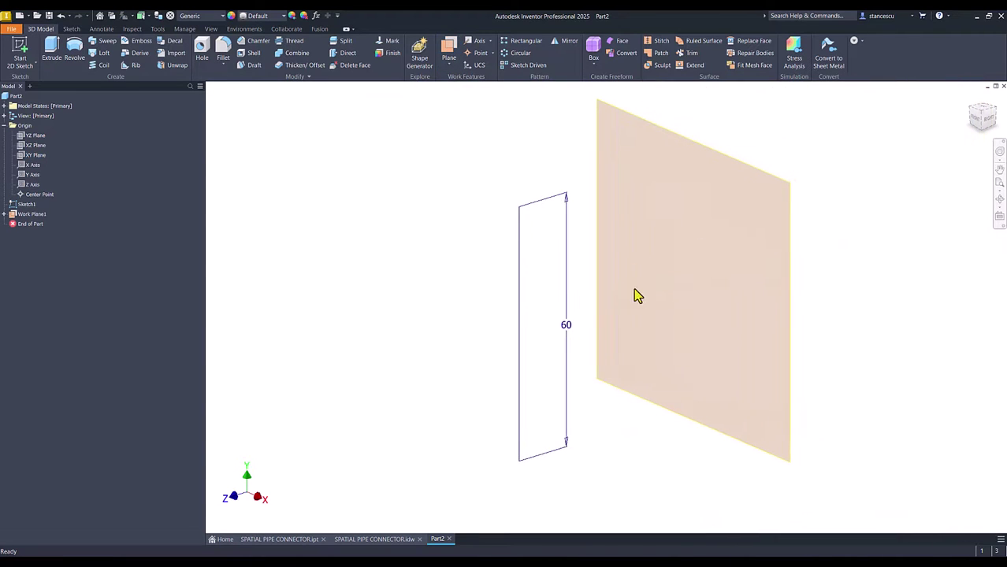
click(684, 414)
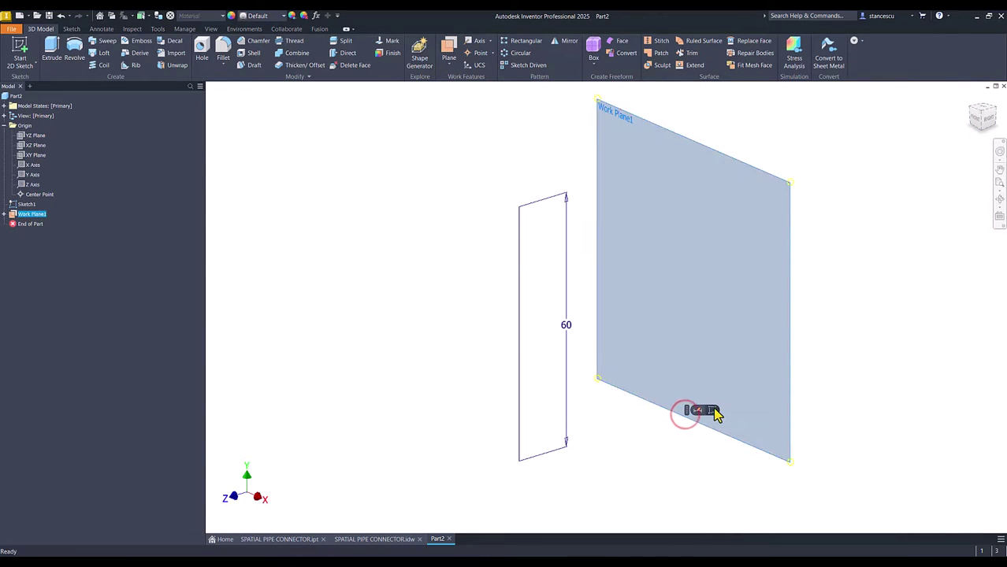
Start a sketch on Work Plane1 and draw a 40 mm line
click(713, 410)
key(Num_Lock)
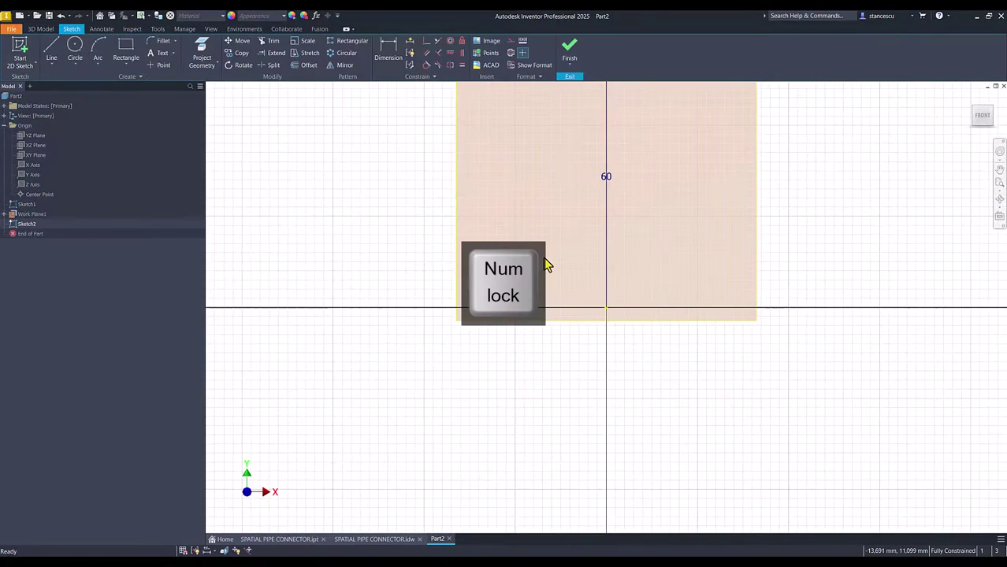
scroll(545, 263, down, 5)
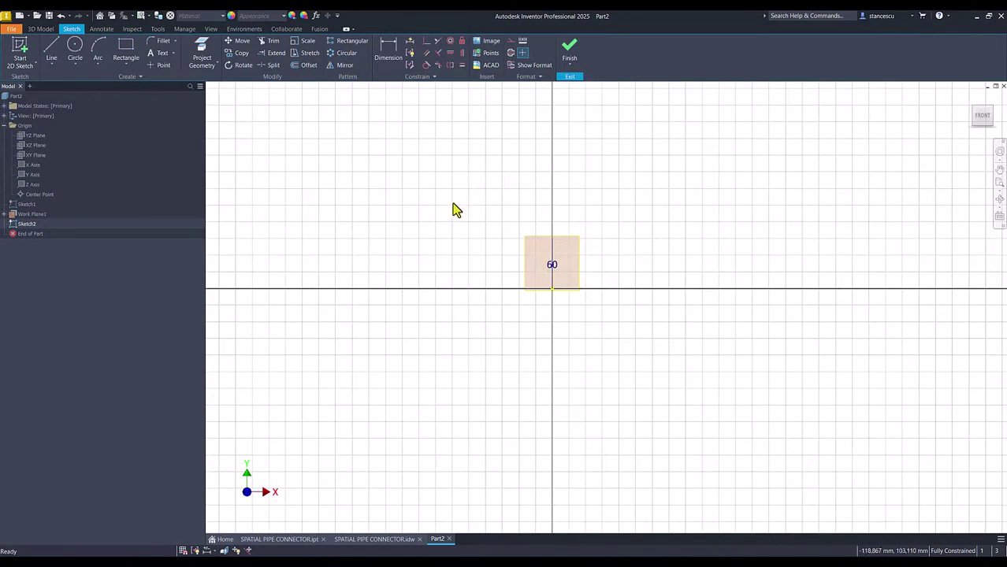
click(52, 49)
click(458, 169)
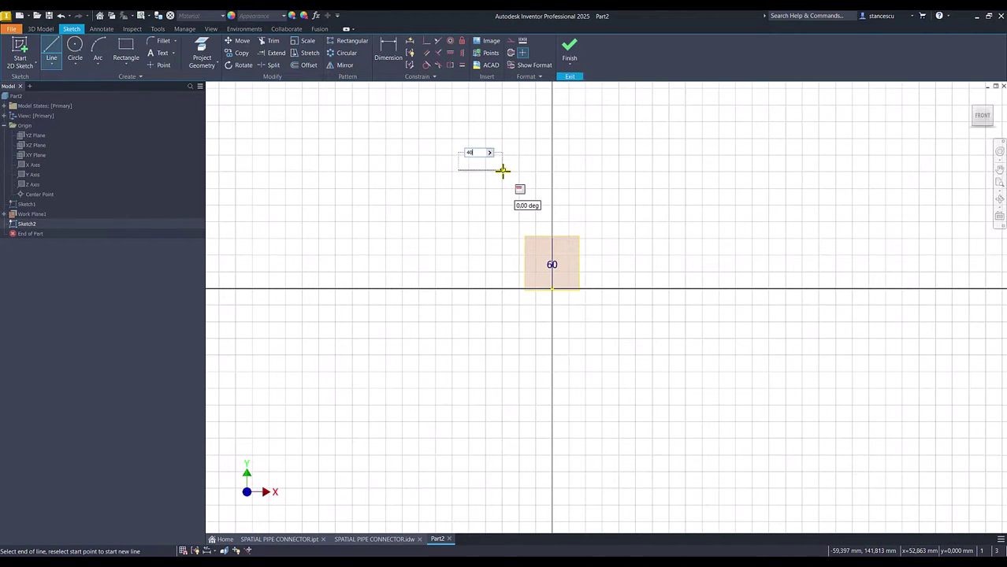
text(40)
key(Return)
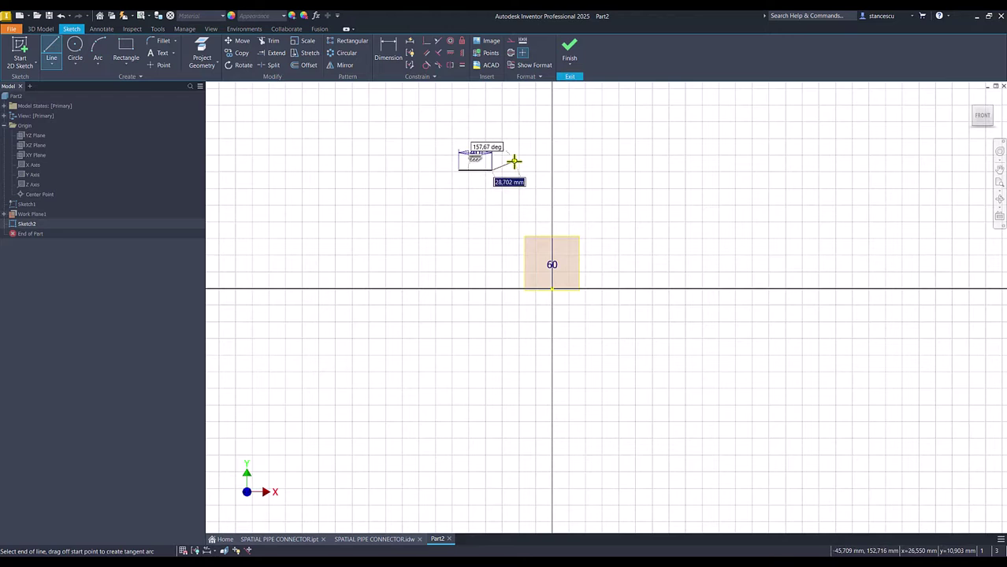
key(Escape)
Dimension the line to the origin, 160 mm vertically and 110 mm horizontally, then finish the sketch
click(394, 56)
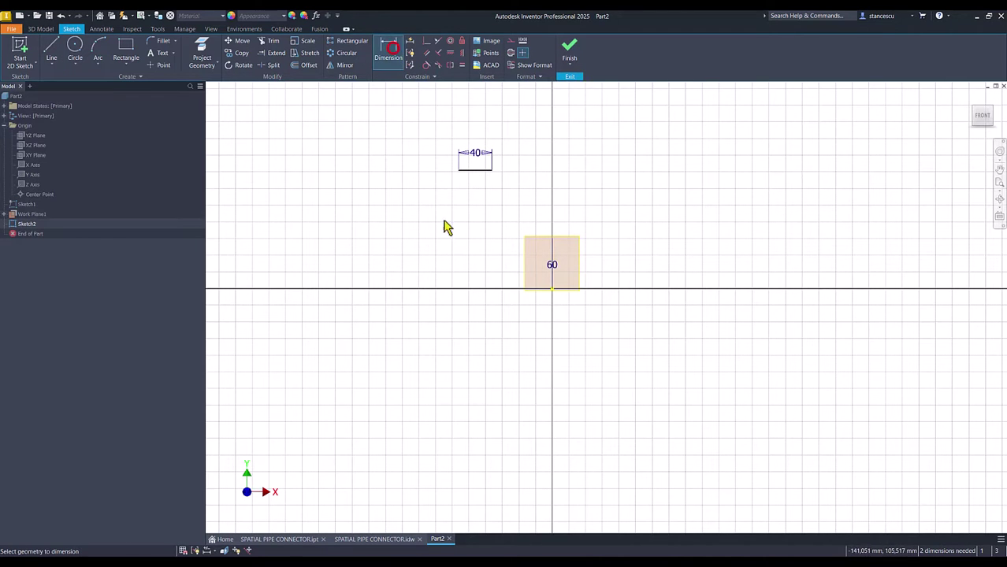
click(462, 170)
click(425, 216)
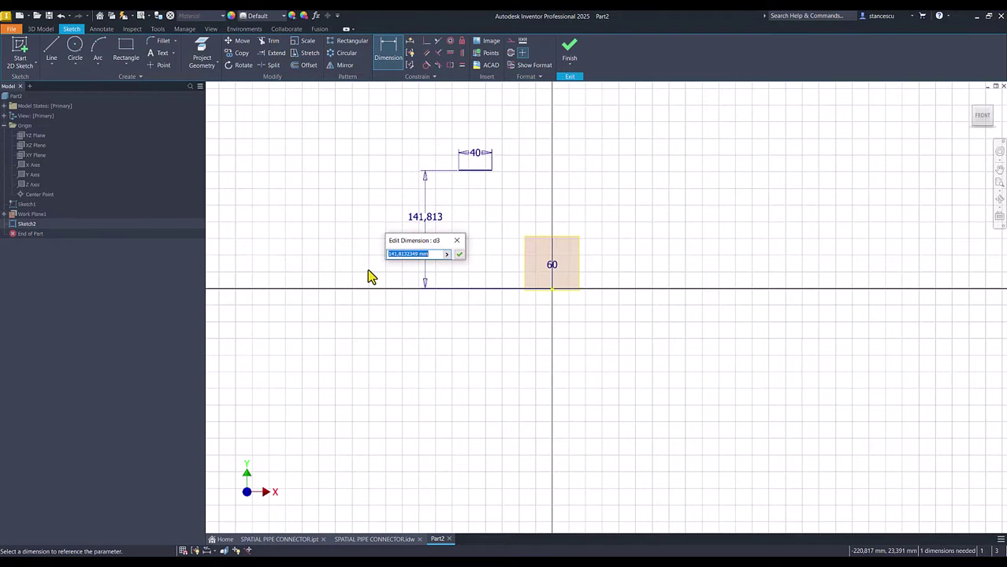
text(160)
key(Return)
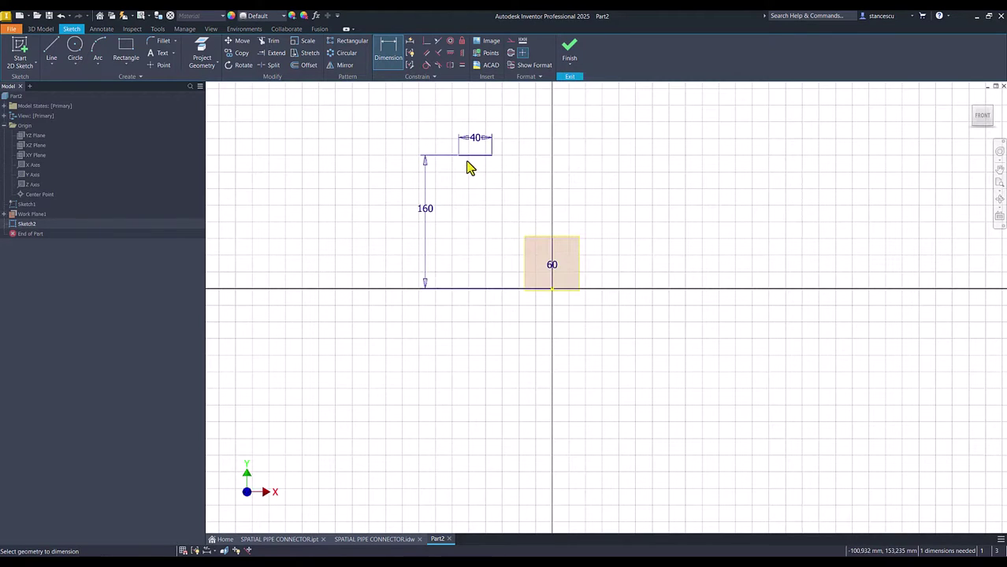
click(461, 155)
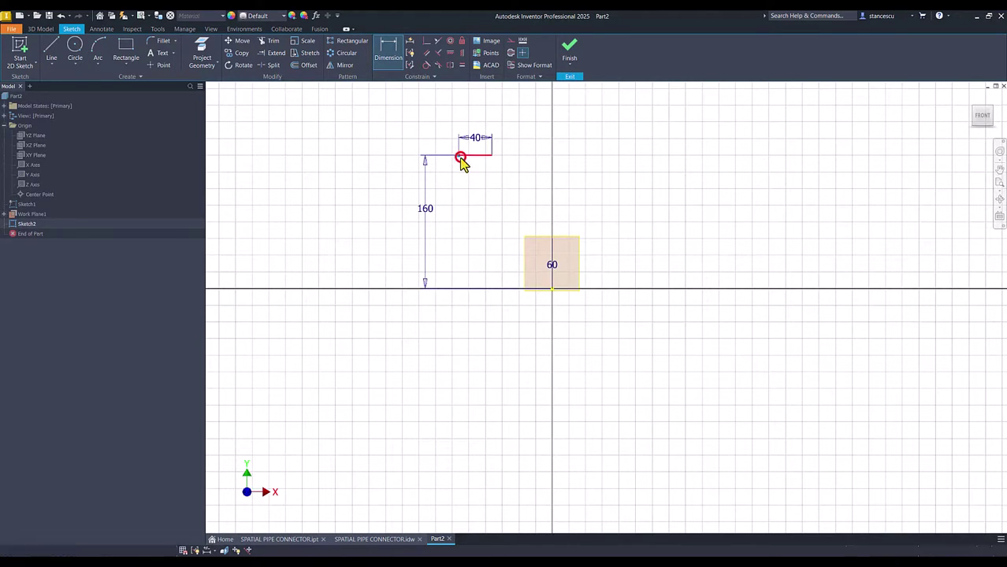
click(551, 289)
click(493, 314)
text(110)
key(Return)
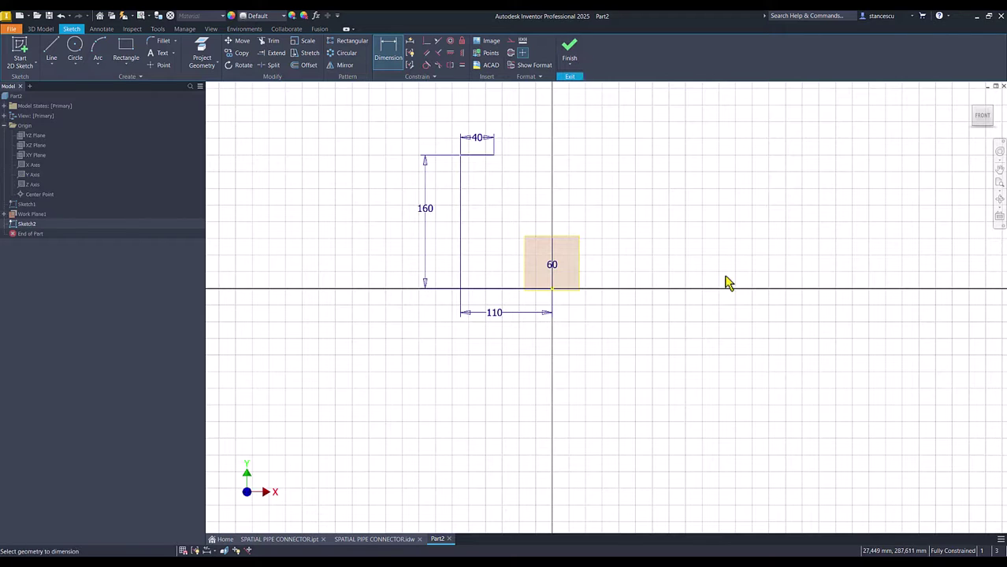
click(570, 49)
Turn off Work Plane1's visibility and orbit around the sketch lines, ending at the Home view
key(Num_Lock)
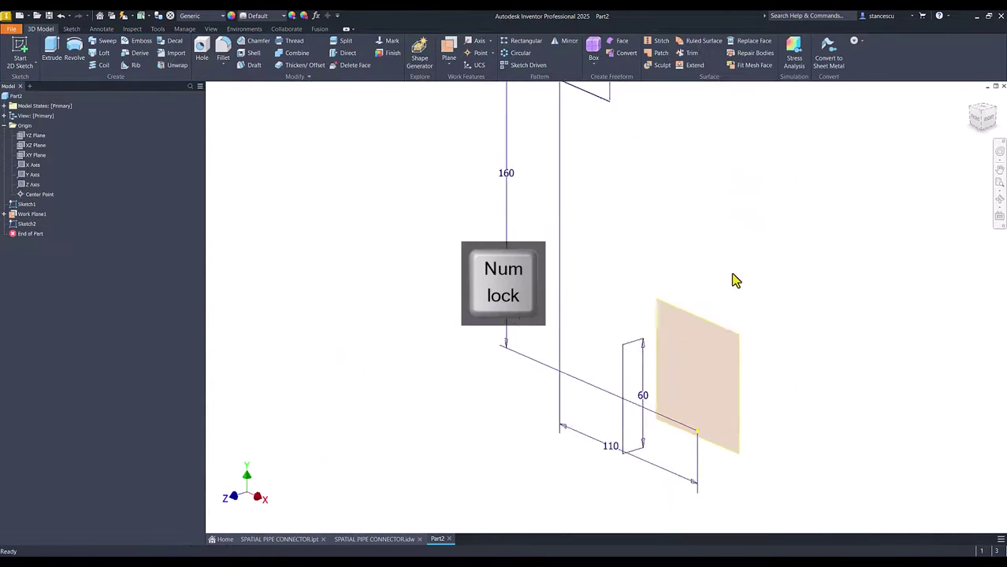
right_click(723, 358)
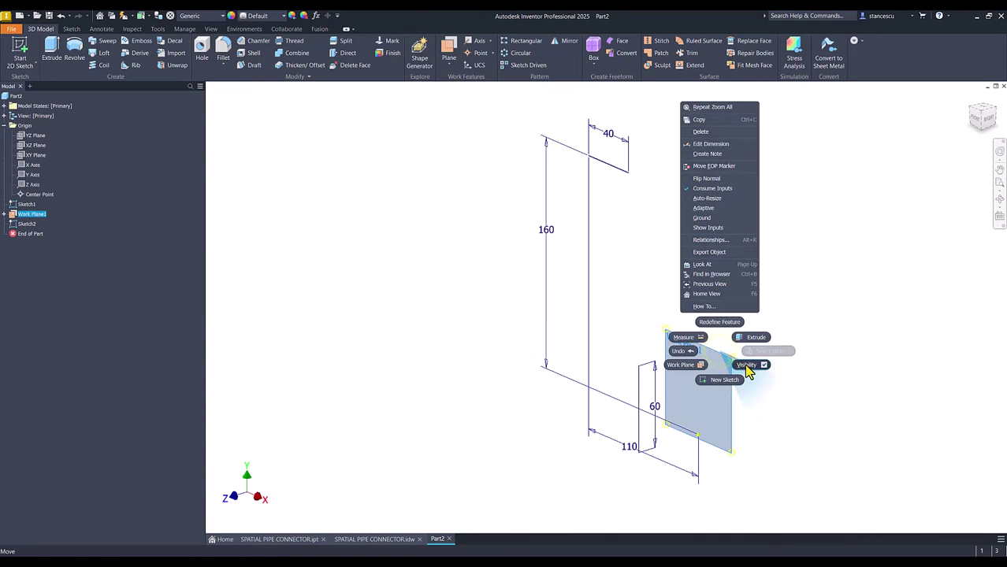
click(745, 365)
click(788, 276)
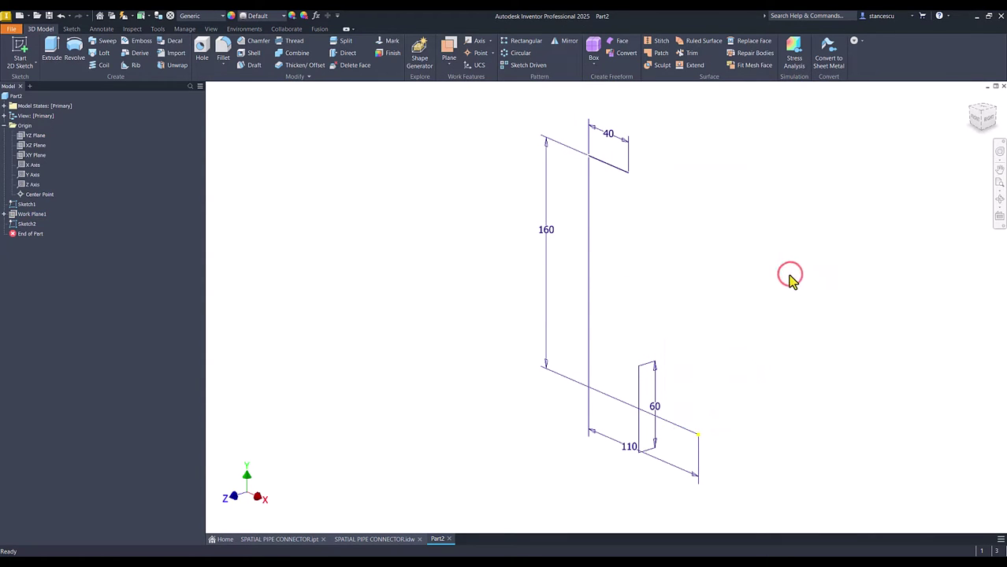
mouse_move(713, 382)
shift+middle_down()
mouse_move(638, 422)
mouse_move(646, 382)
mouse_move(639, 309)
mouse_move(609, 177)
mouse_move(627, 173)
mouse_move(644, 193)
shift+middle_up()
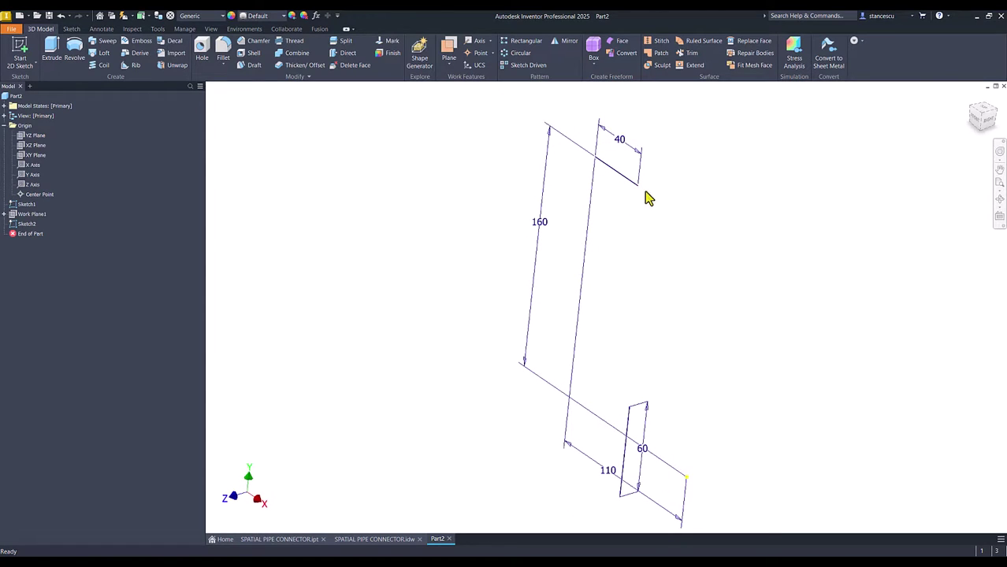
shift+middle_drag(717, 286, 614, 326)
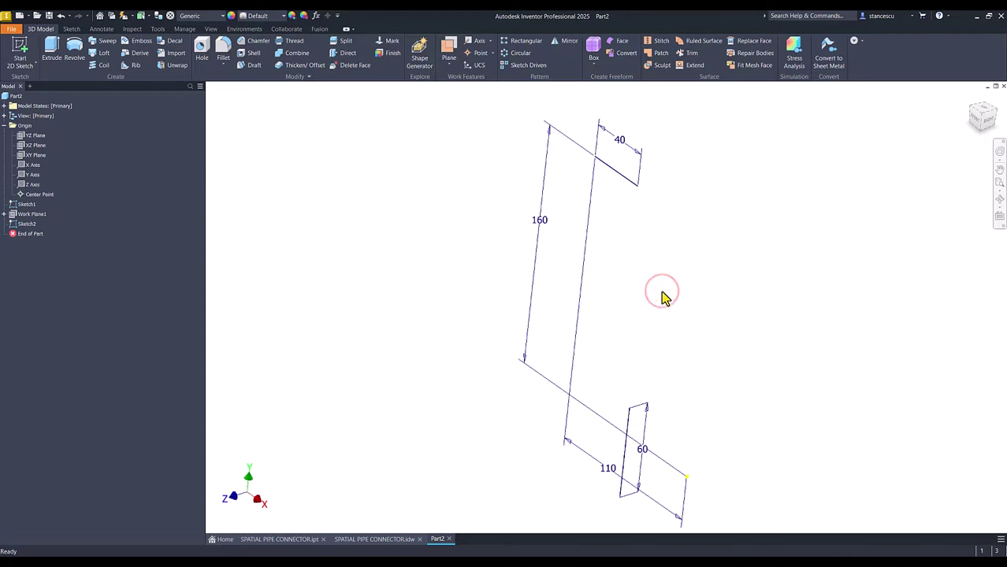
key(F6)
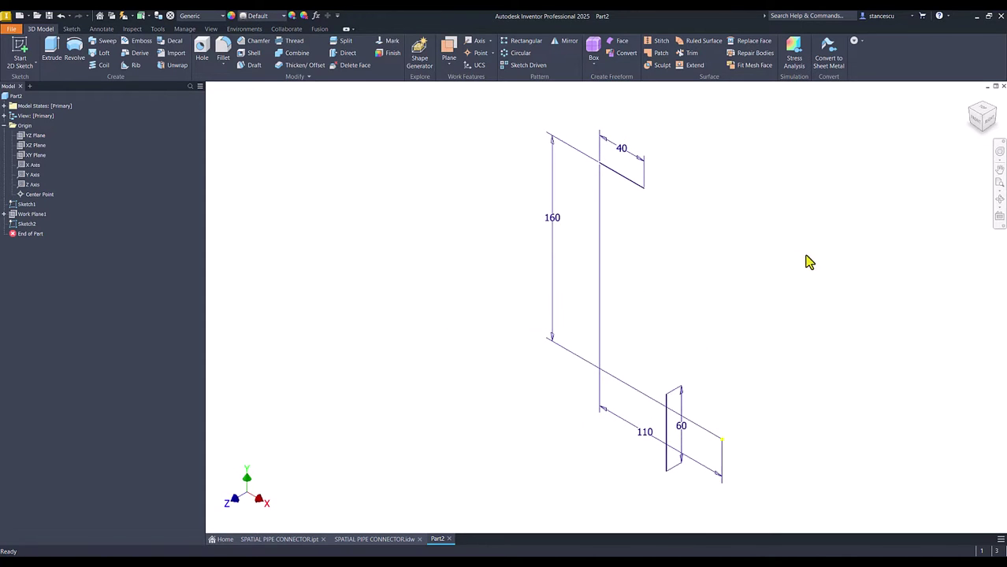
mouse_move(838, 245)
shift+middle_down()
mouse_move(717, 225)
mouse_move(683, 237)
mouse_move(645, 198)
mouse_move(646, 184)
shift+middle_up()
shift+middle_drag(670, 221, 642, 184)
mouse_move(627, 377)
shift+middle_down()
mouse_move(717, 204)
mouse_move(687, 222)
shift+middle_up()
key(F6)
Start a 3D sketch from the sketch dropdown on the 3D Model tab
click(24, 69)
click(32, 104)
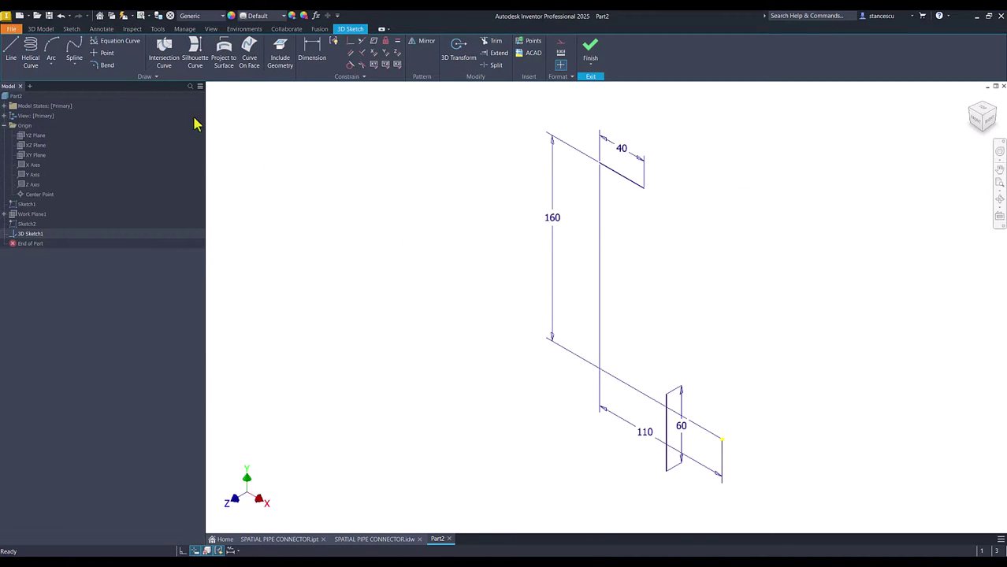
Include the 40 mm line and the vertical 60 mm edge as reference geometry in the 3D sketch
click(282, 51)
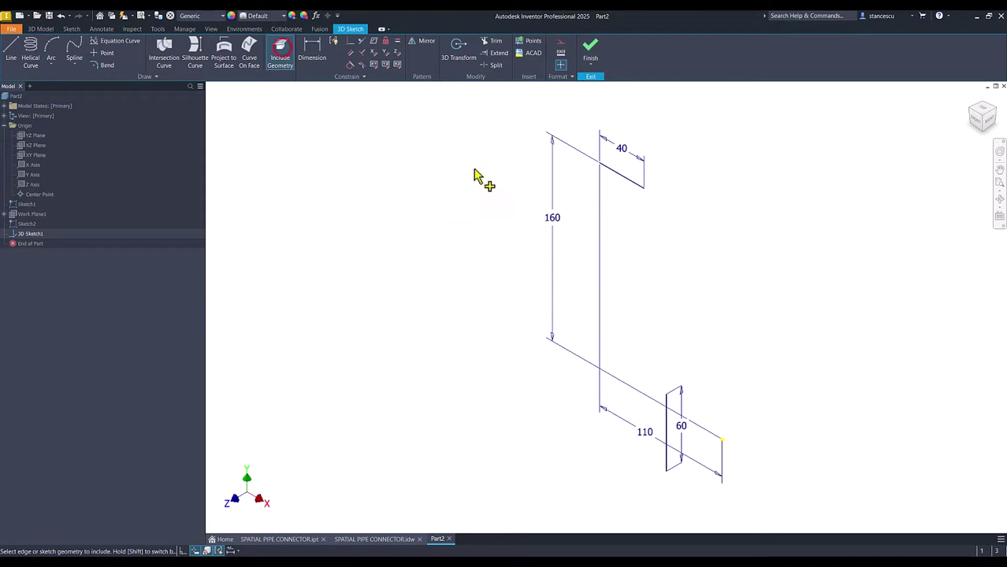
click(624, 181)
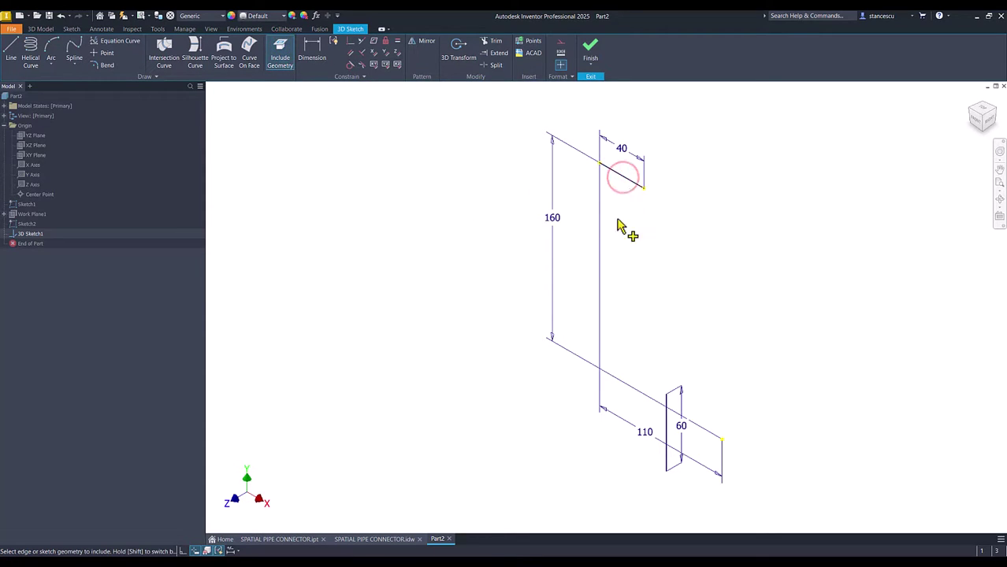
click(667, 425)
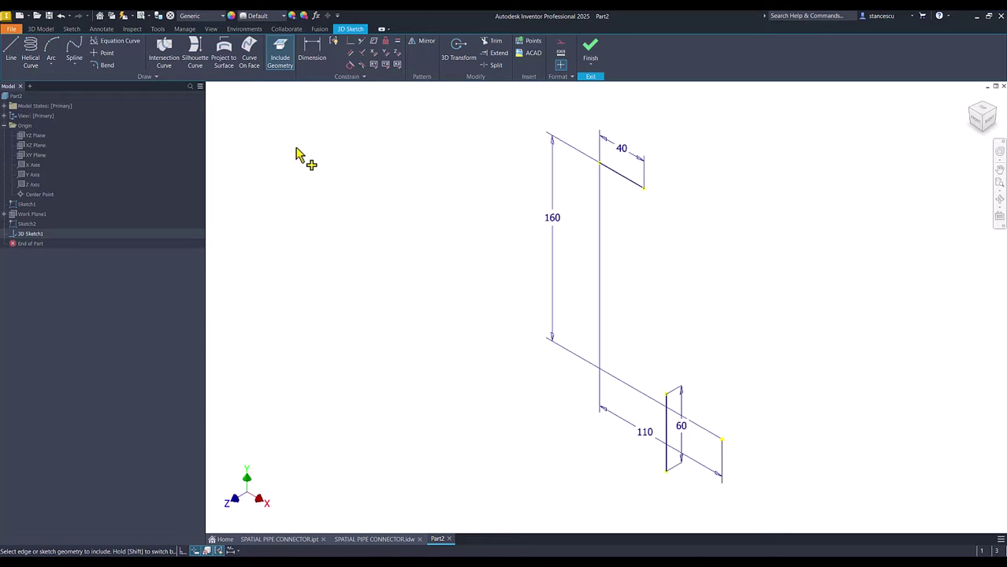
Draw a spline from the top of the lower 60 mm edge to the end of the 40 mm line
click(73, 62)
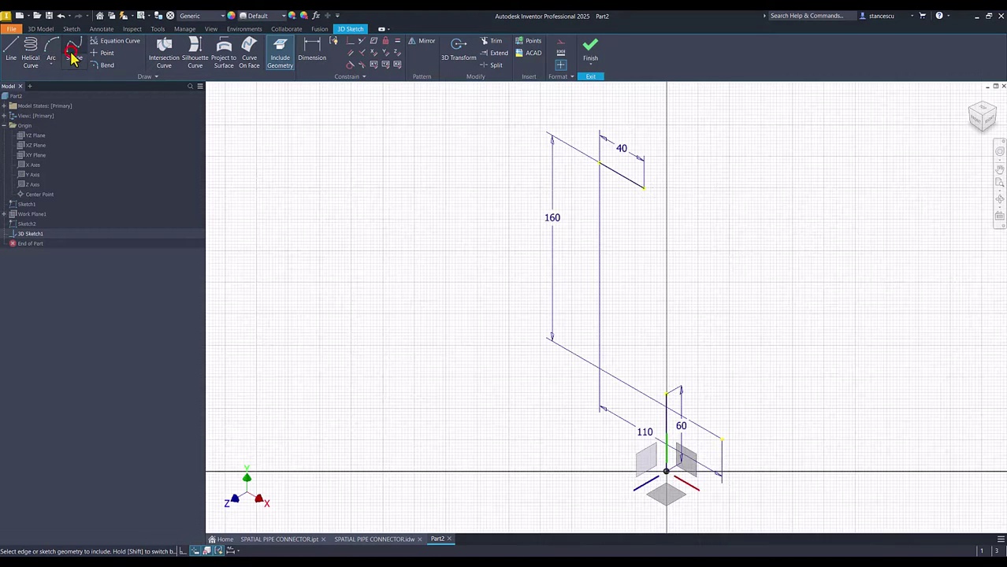
click(73, 61)
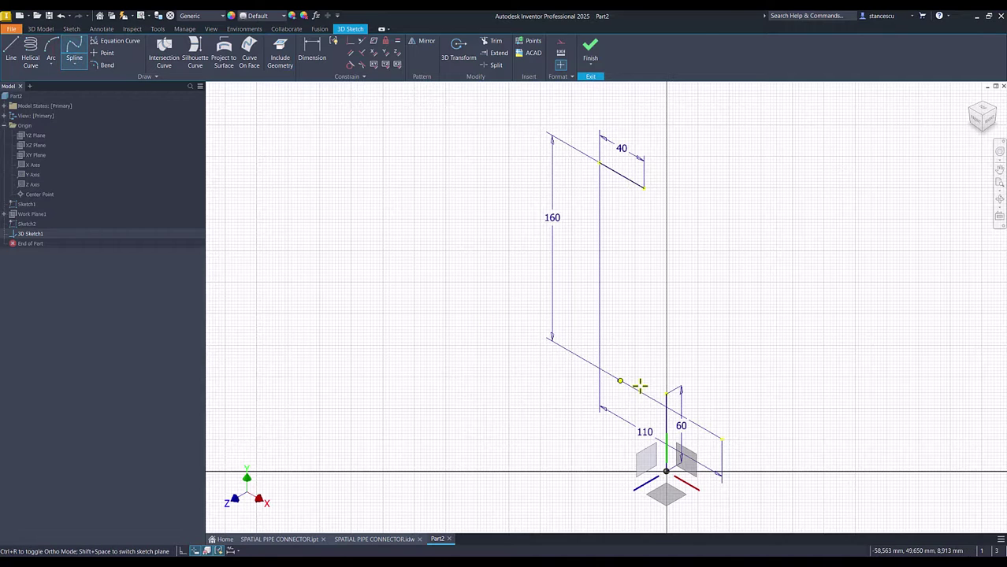
click(666, 394)
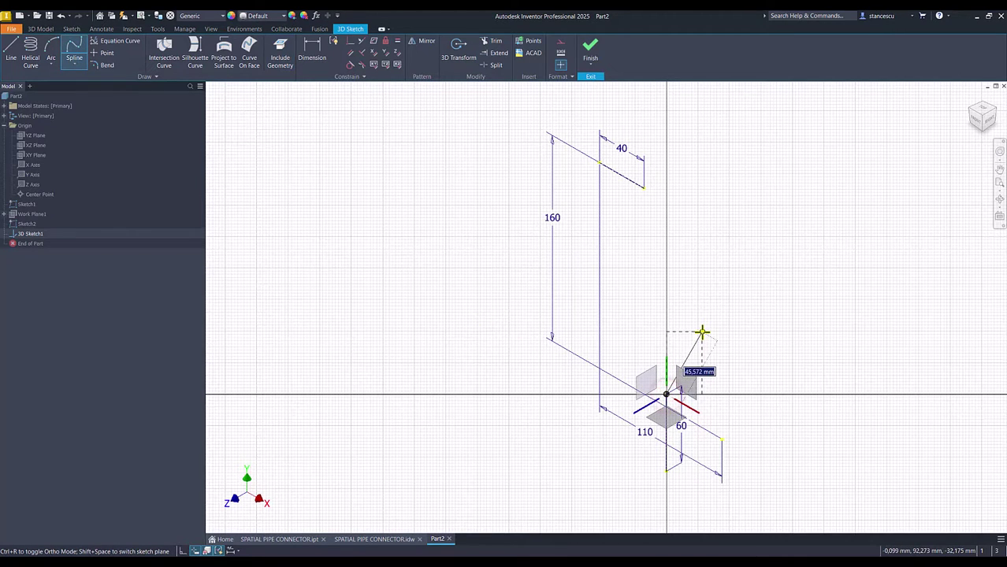
click(644, 189)
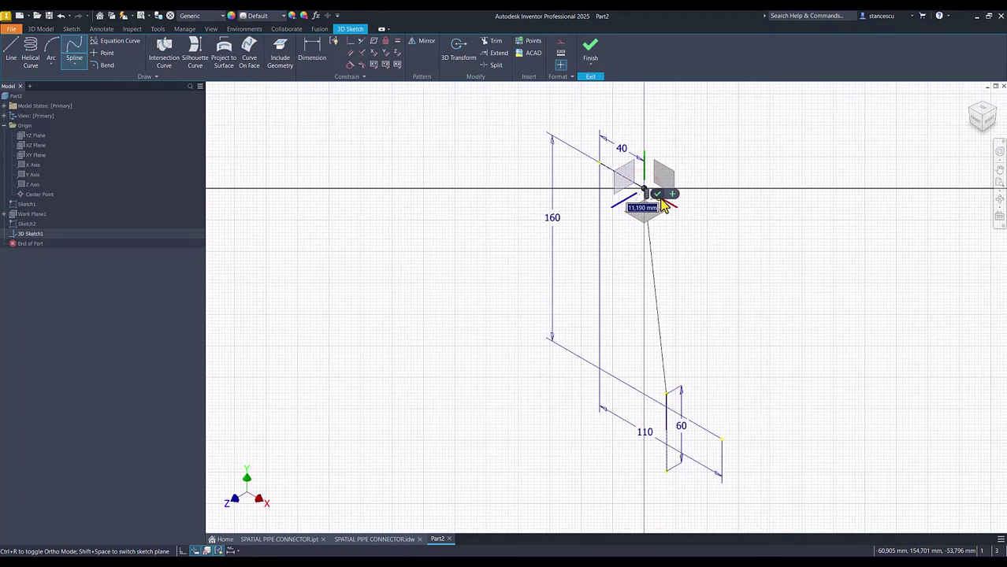
click(658, 195)
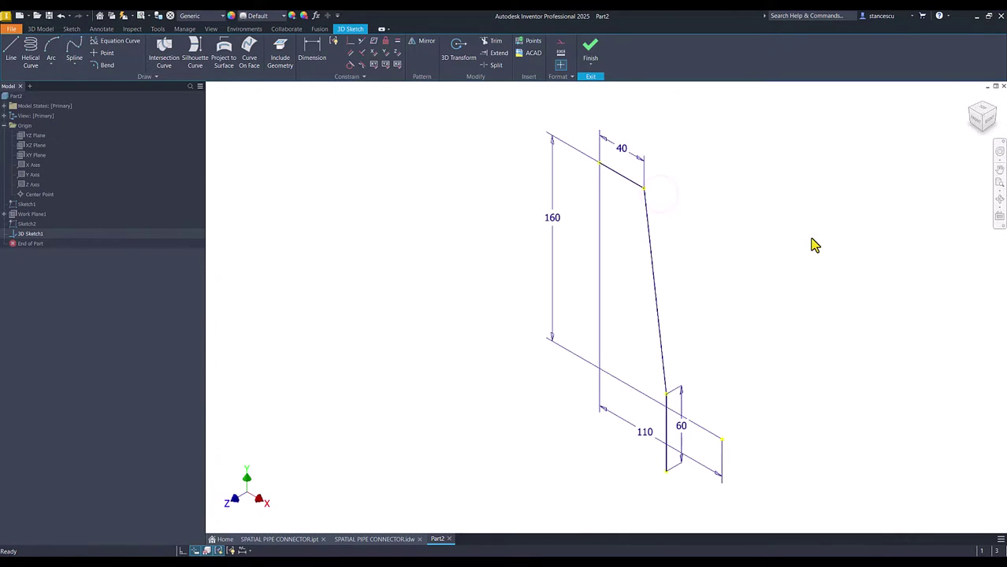
key(F5)
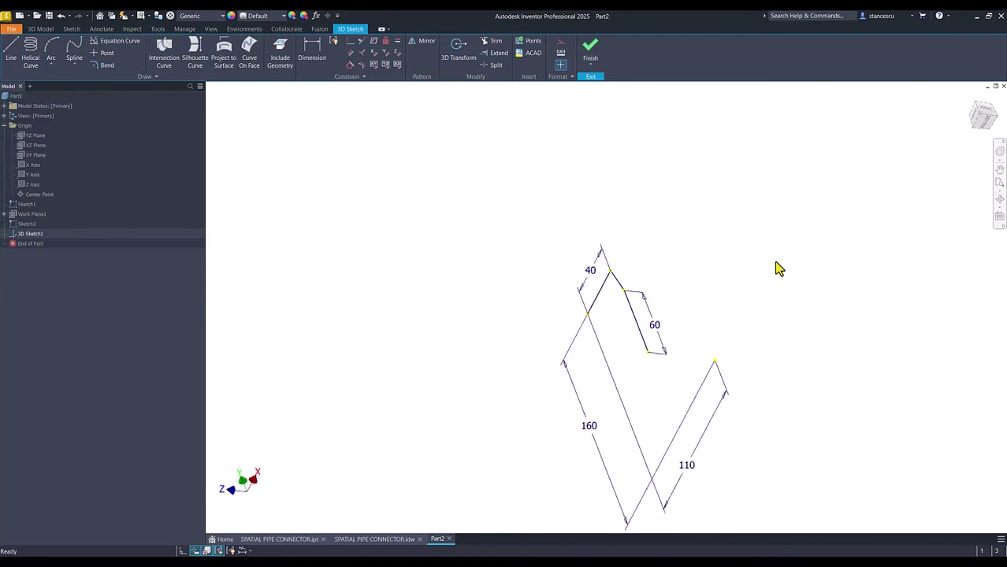
key(F6)
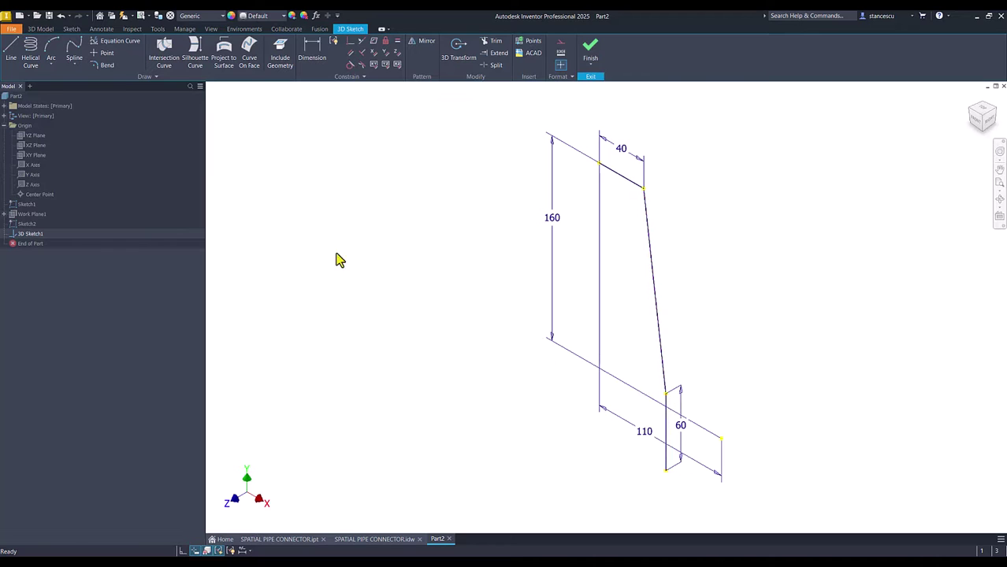
Apply Smooth (G2) constraints between the spline and both the 40 mm line and the lower edge
click(351, 66)
click(649, 223)
click(630, 181)
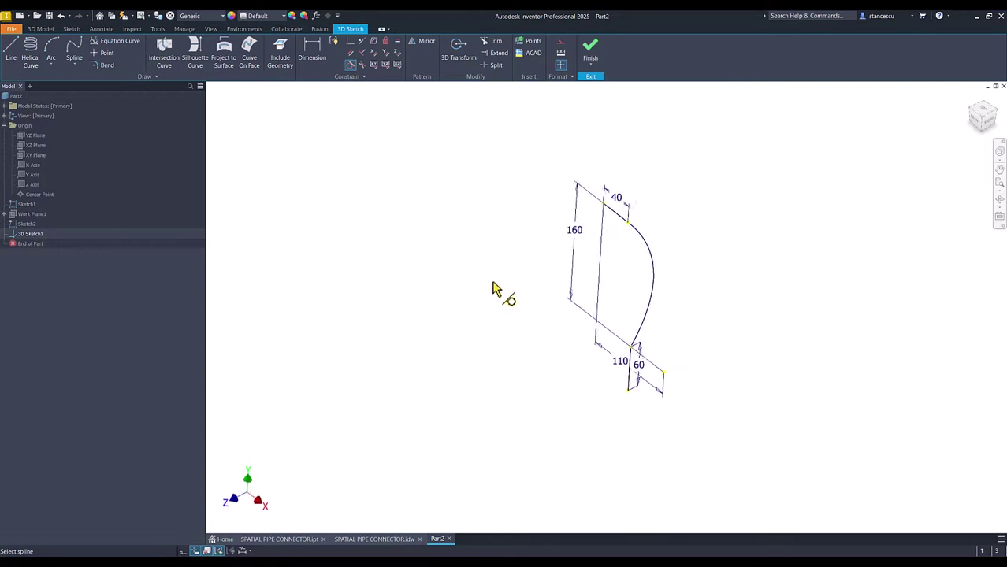
click(621, 347)
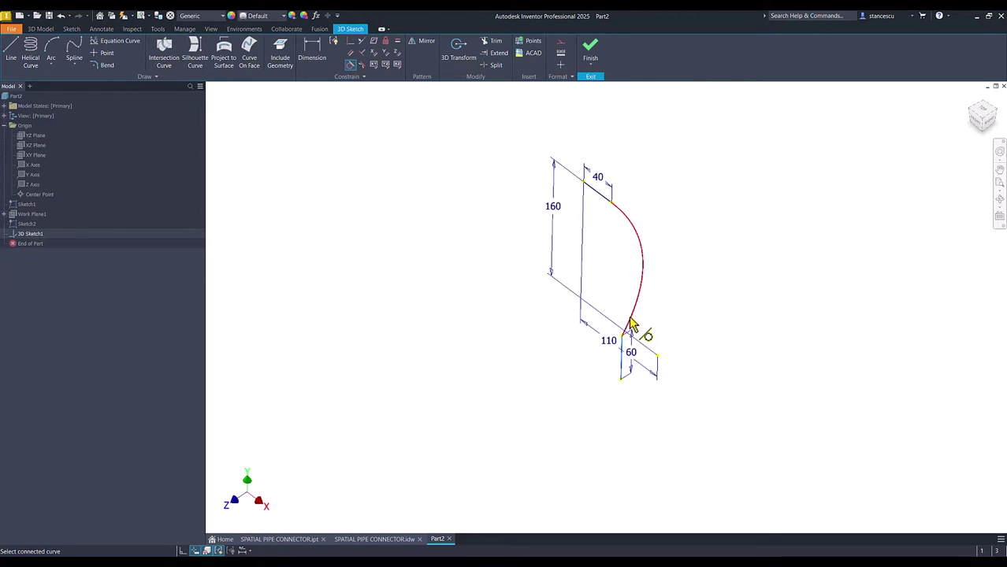
click(630, 321)
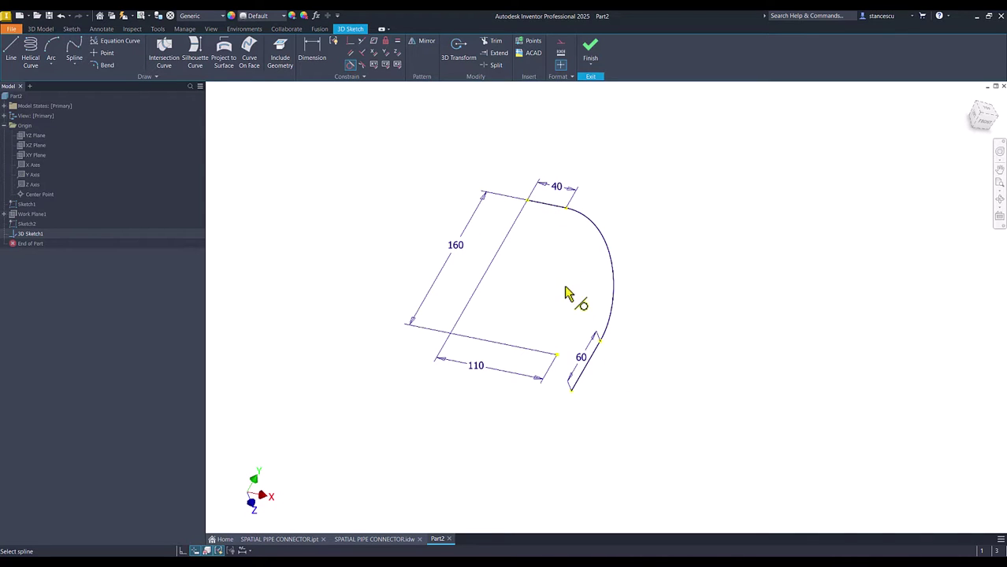
key(F6)
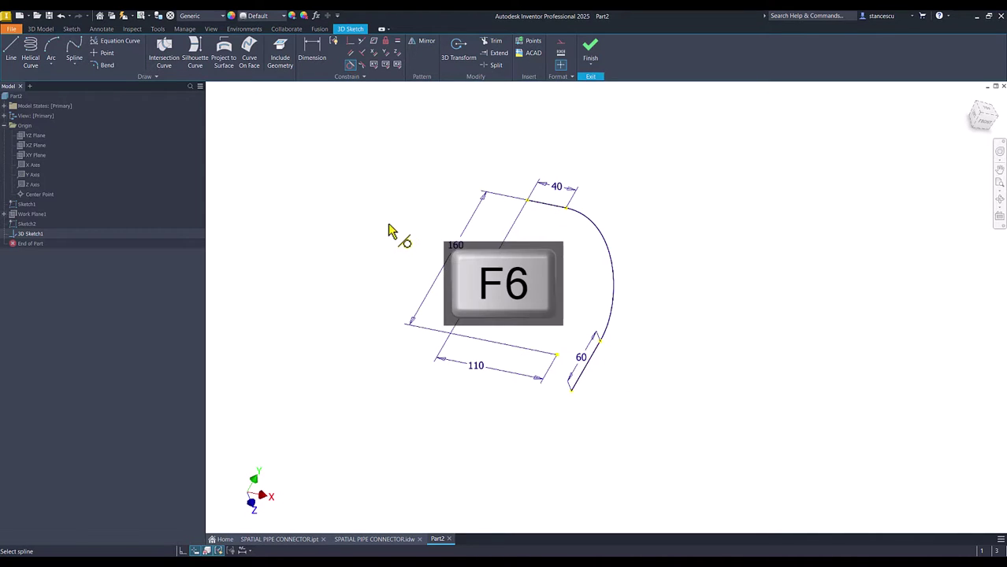
Finish the 3D sketch and start a new 2D sketch on the XZ Plane
click(590, 52)
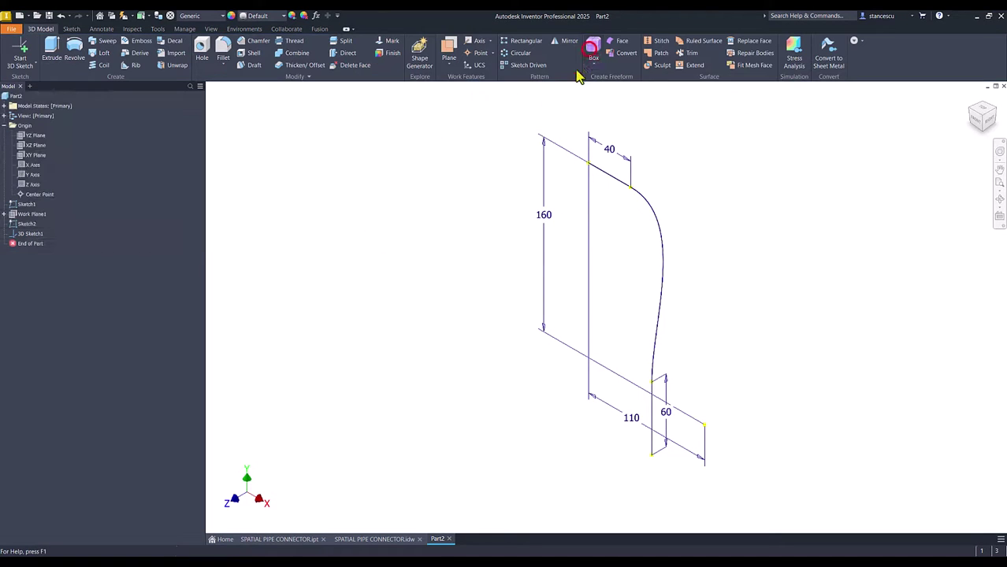
click(383, 182)
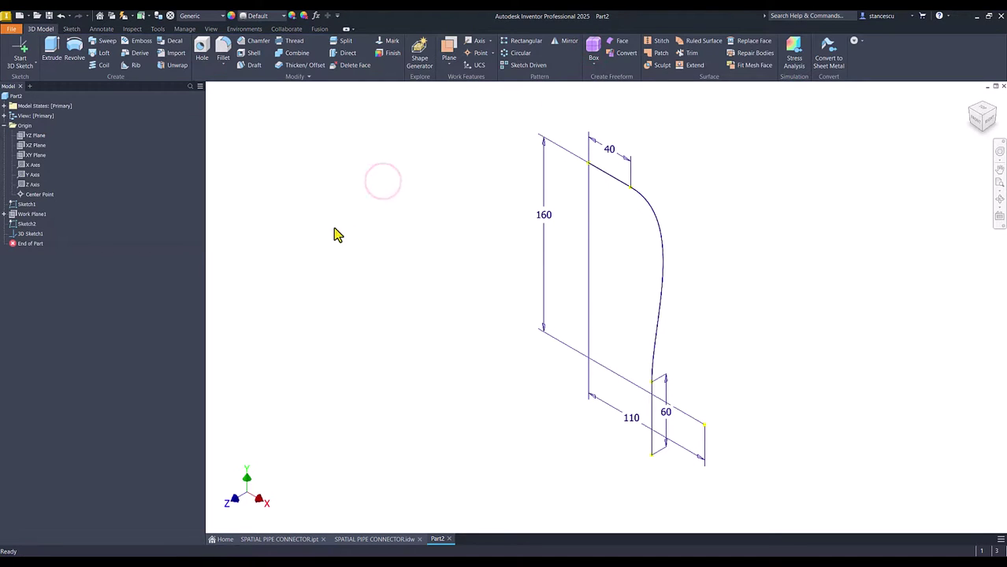
click(36, 146)
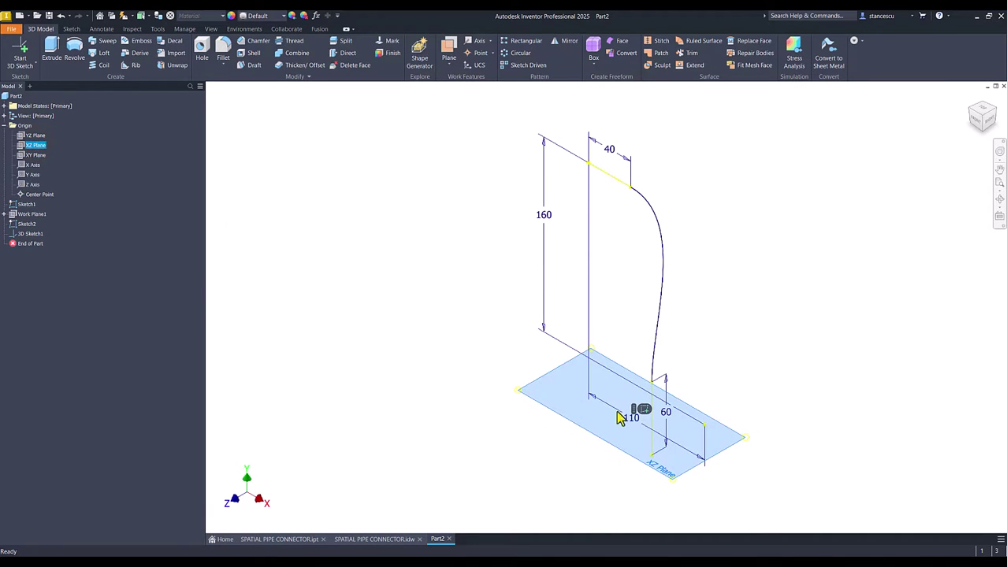
click(644, 411)
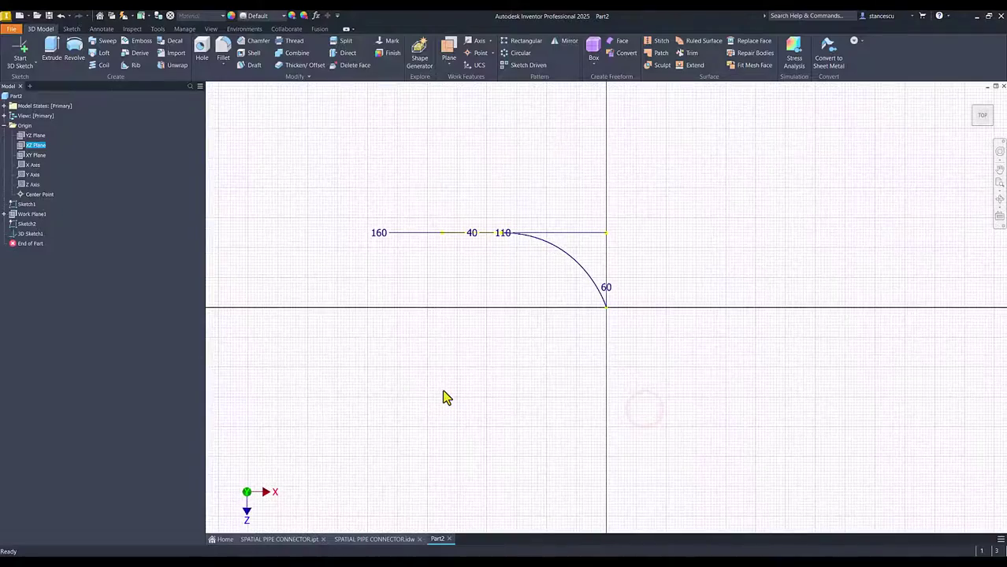
key(F5)
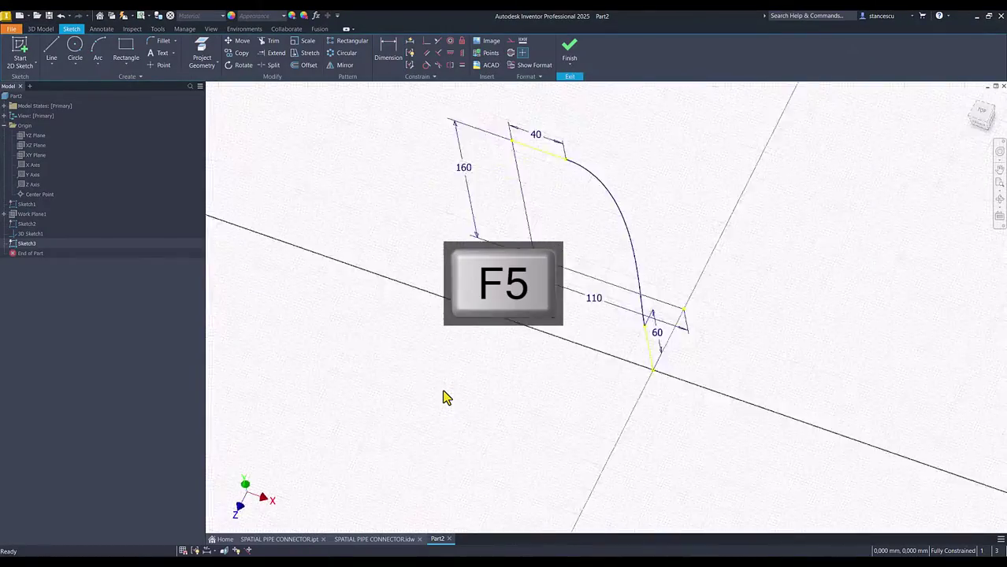
click(372, 540)
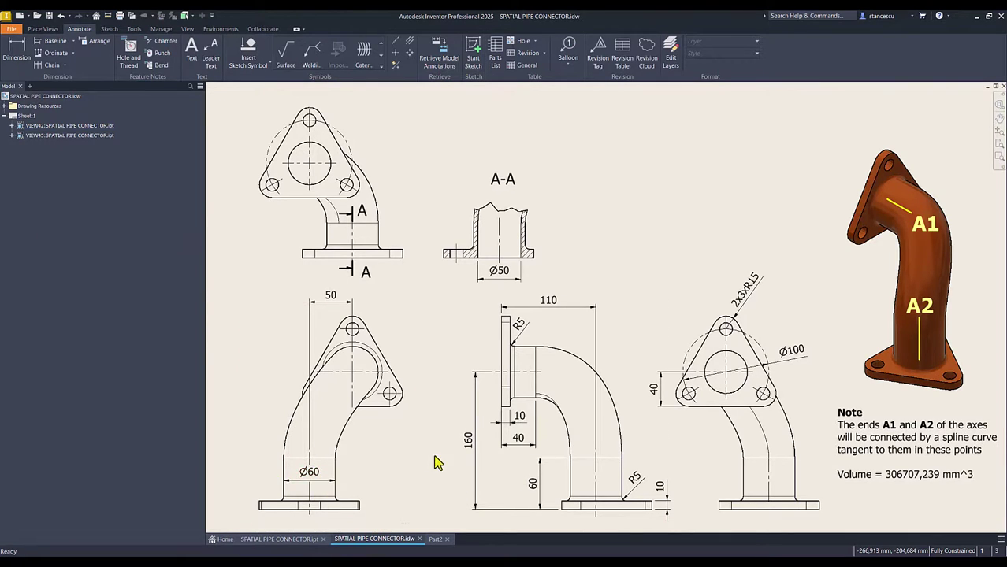
click(435, 539)
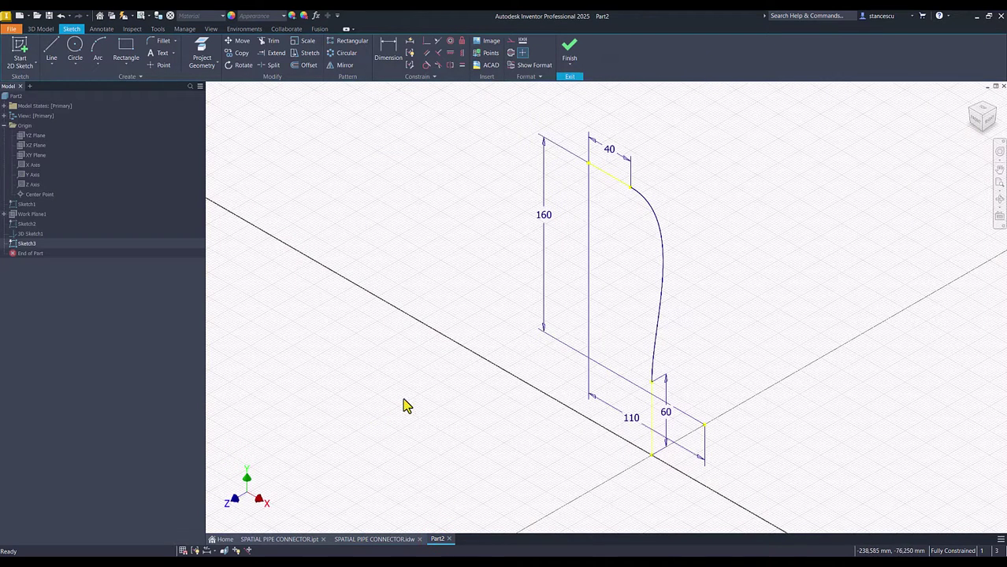
Draw a 60 mm diameter circle centred on the pipe path's lower end and finish the sketch
click(75, 46)
click(651, 454)
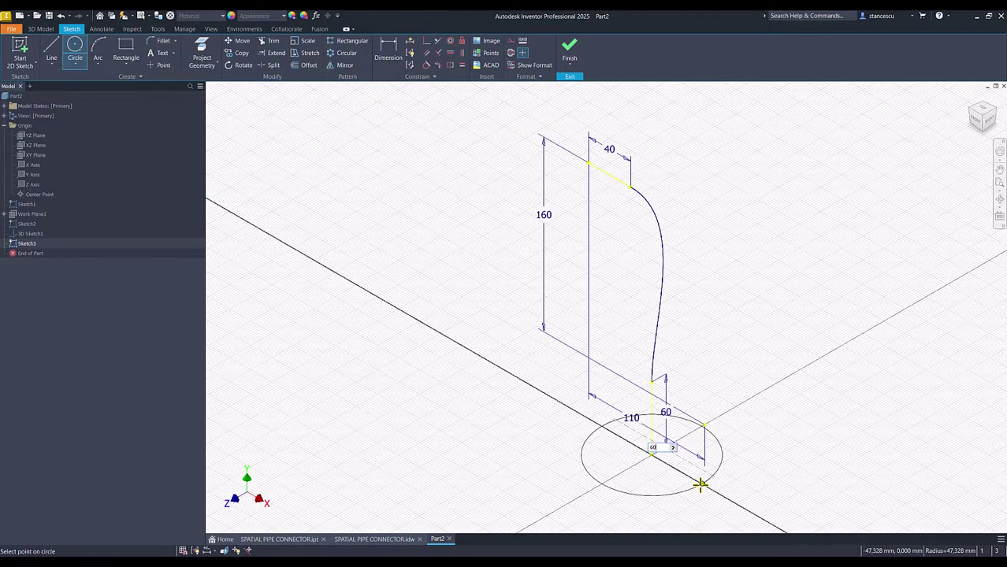
key(Return)
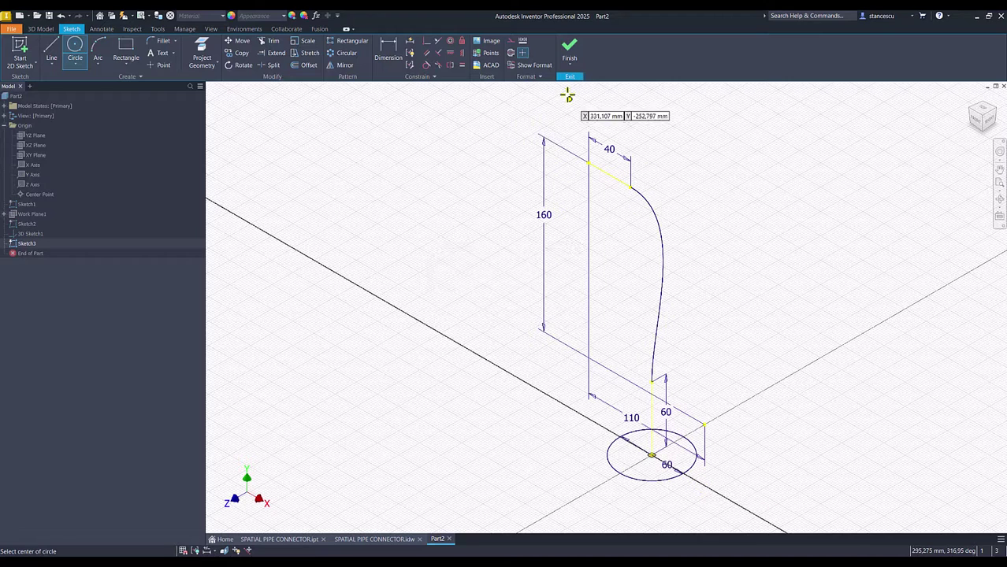
click(568, 52)
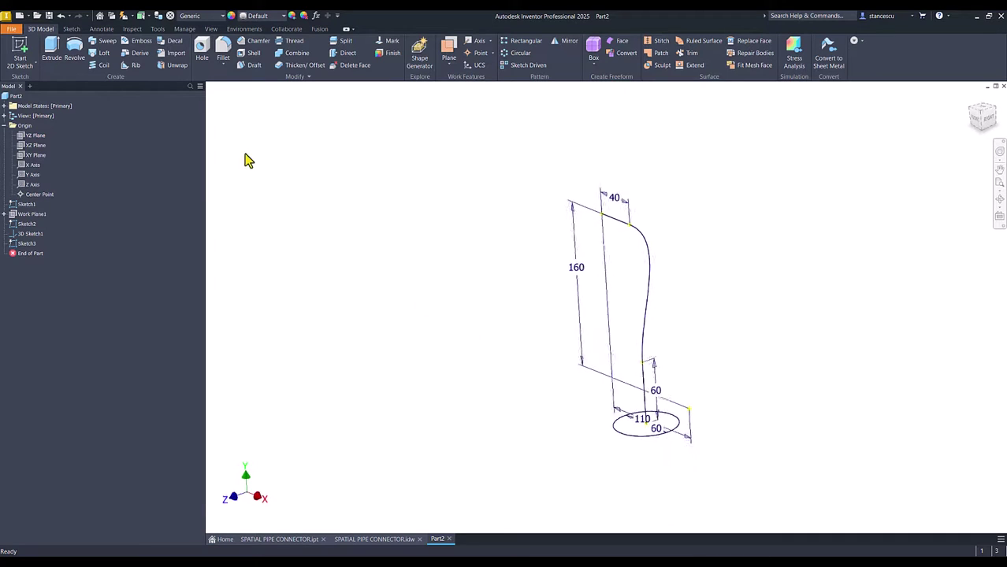
Sweep the 60 mm circle along the 3D sketch curve to create the solid Sweep1 pipe
key(F6)
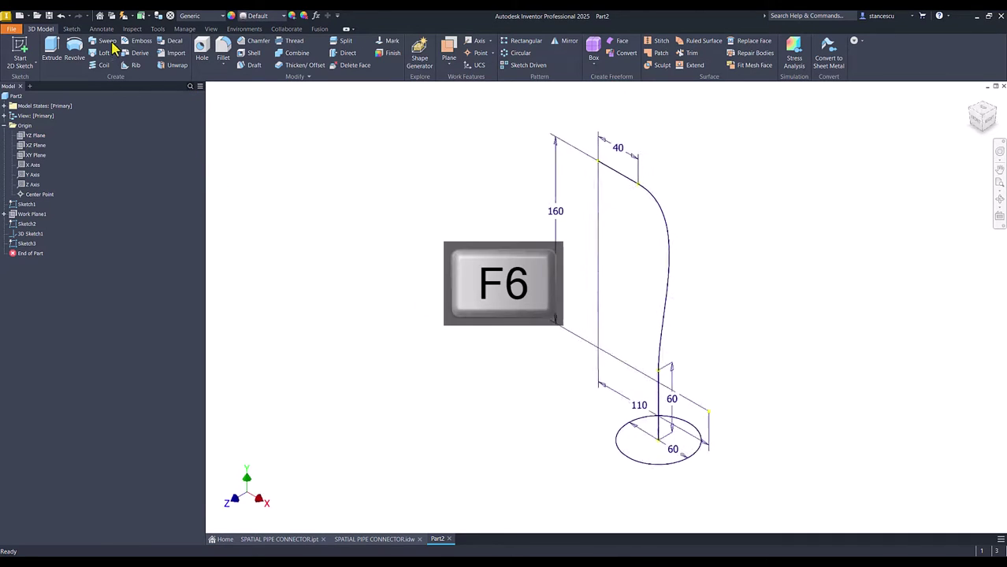
click(106, 41)
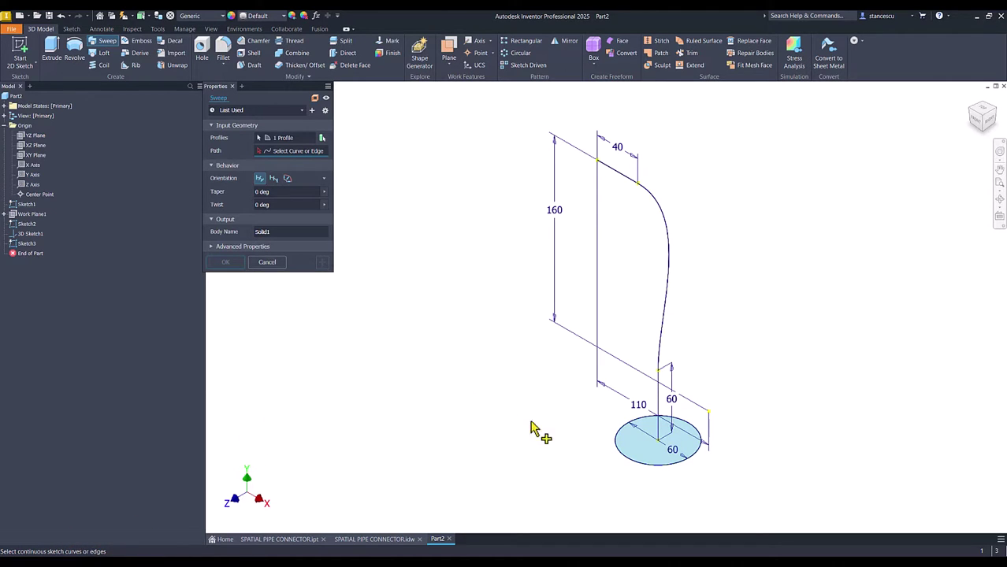
click(663, 333)
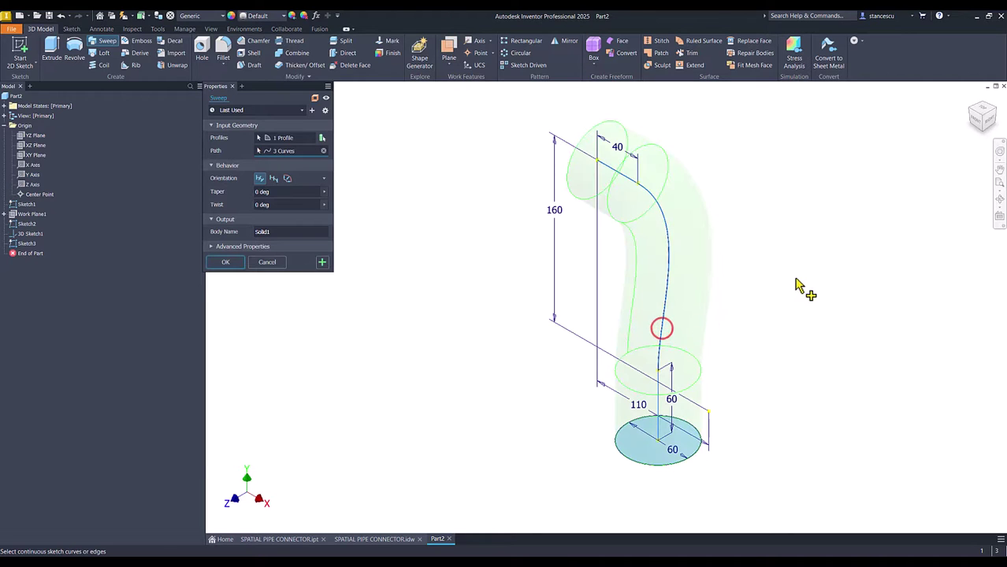
click(225, 263)
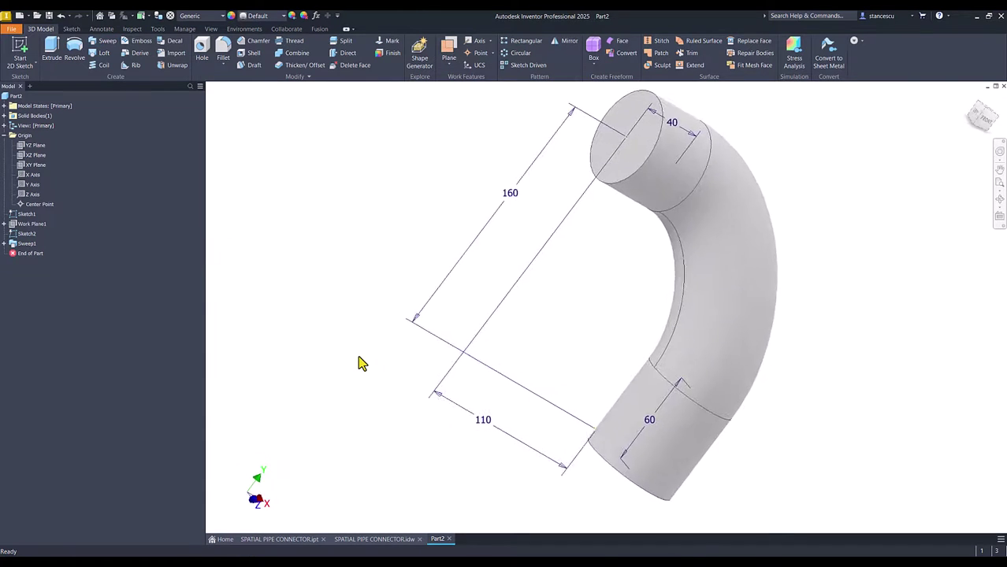
key(F6)
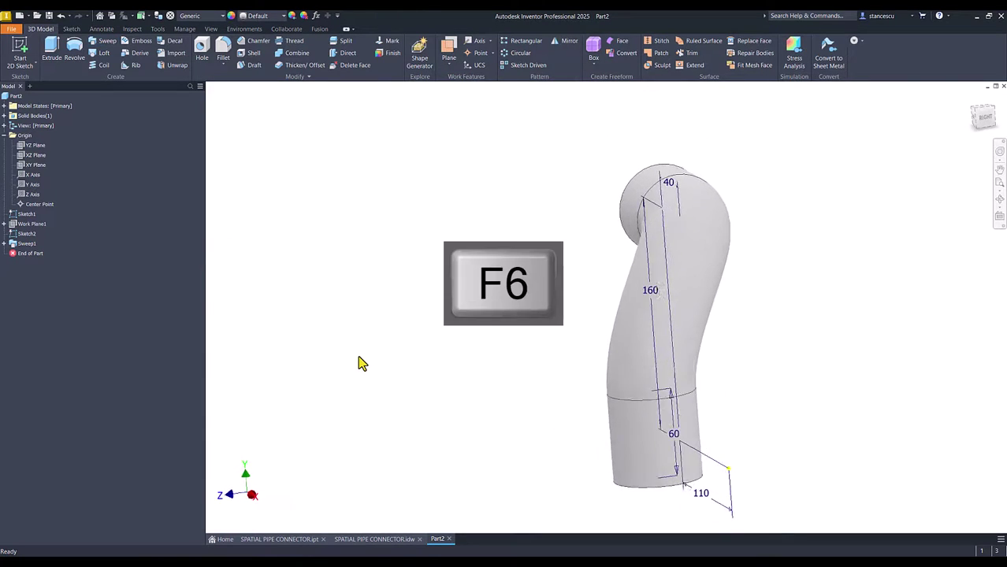
Hide Sketch1 and Sketch2 with their dimensions, then switch to the SPATIAL PIPE CONNECTOR.idw drawing
click(14, 215)
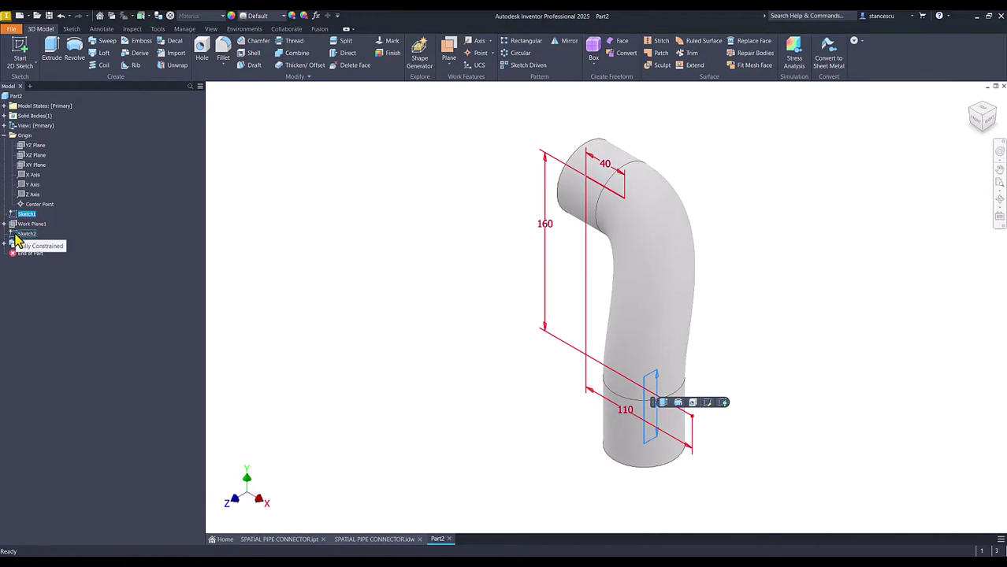
ctrl+click(15, 236)
right_click(16, 236)
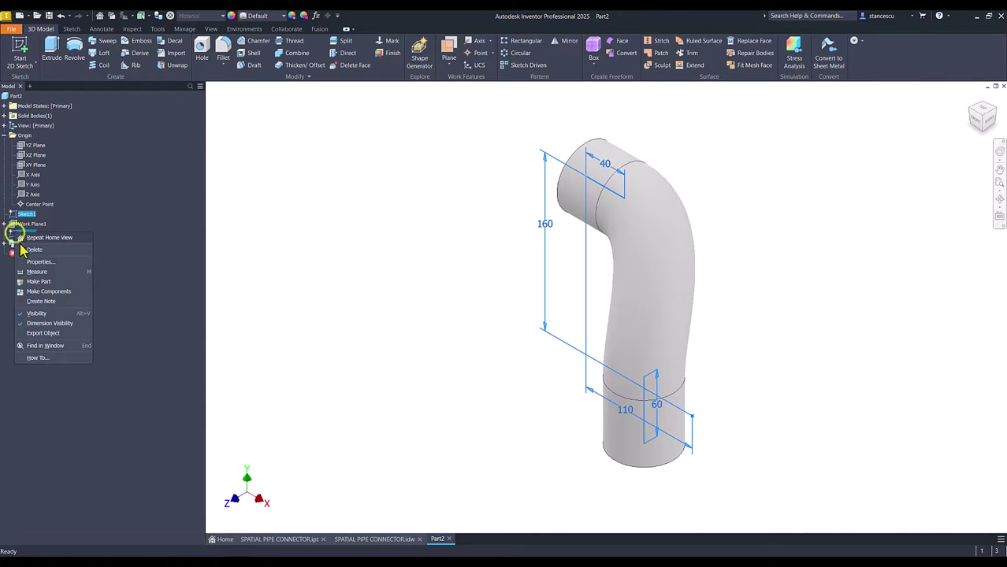
click(40, 315)
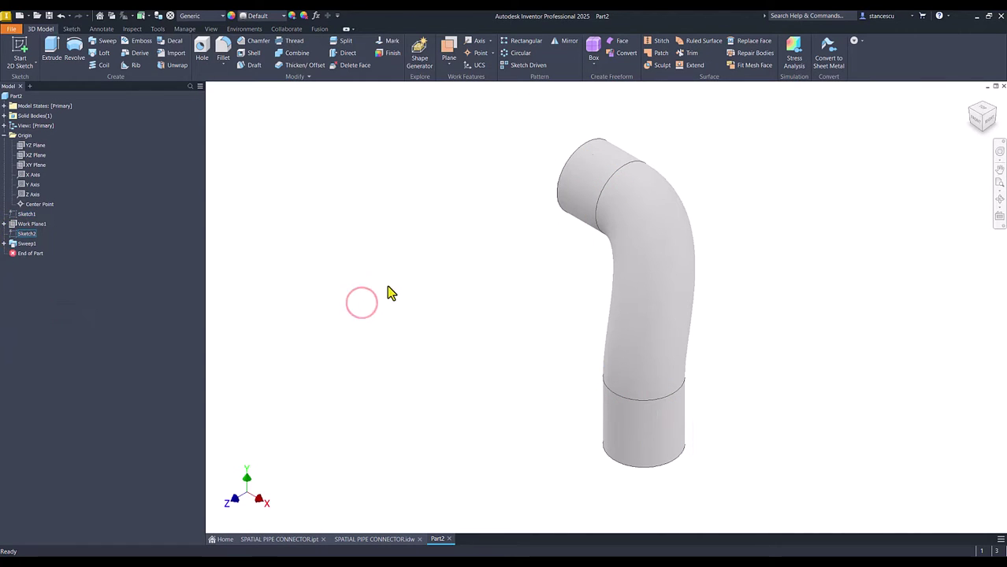
key(F6)
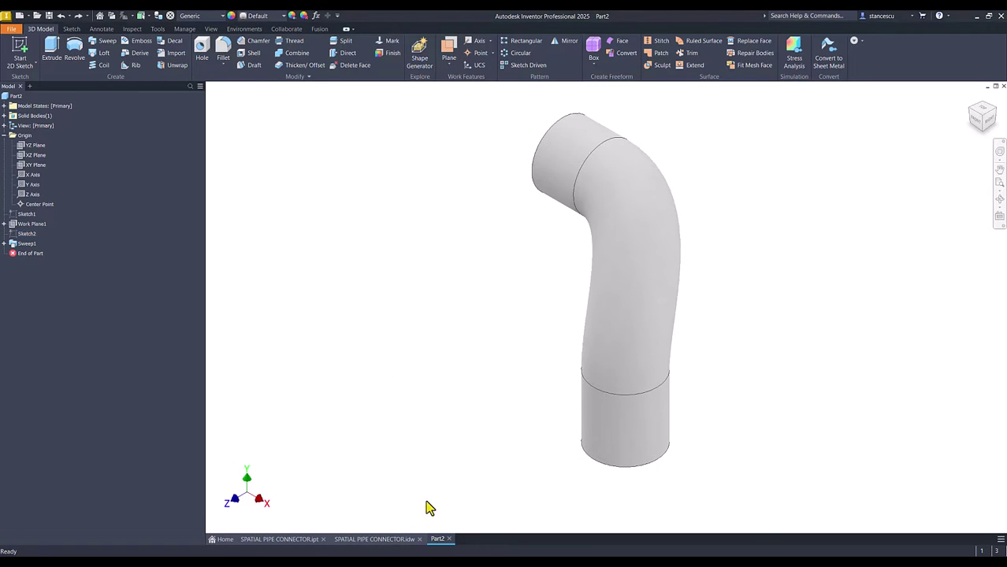
click(390, 538)
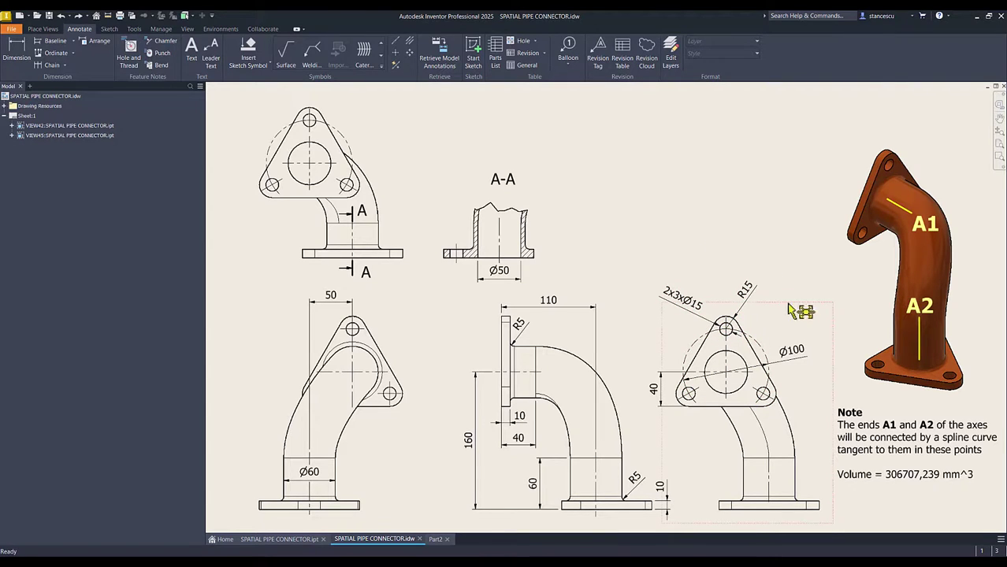
Inspect the flange dimension on the .idw drawing, then go back to the Part2 model
click(661, 391)
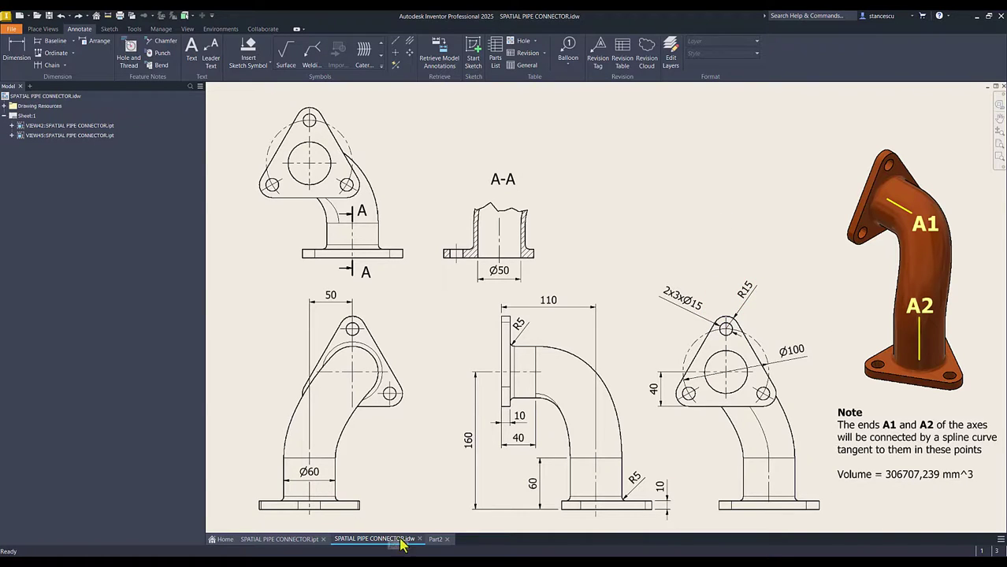
click(435, 541)
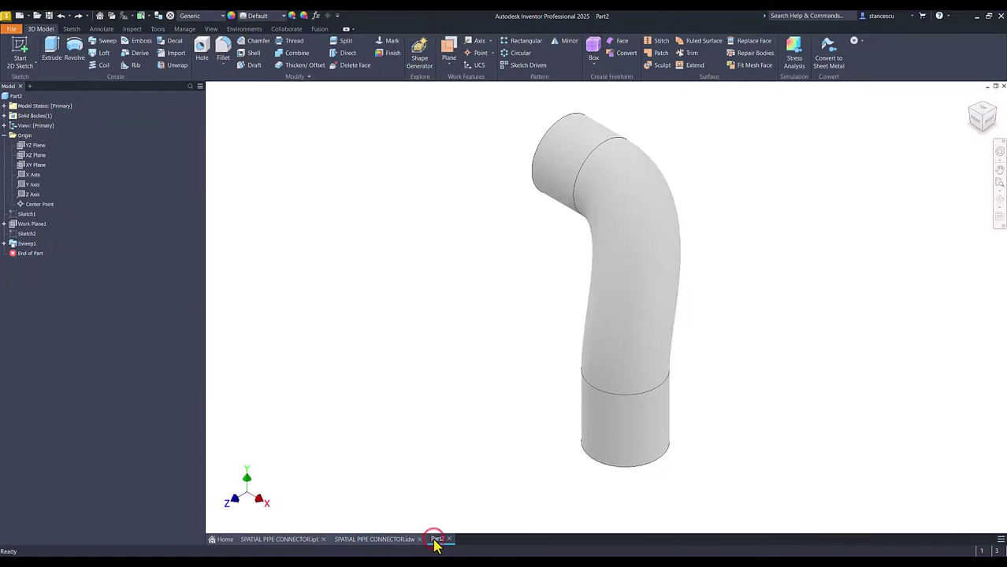
click(382, 542)
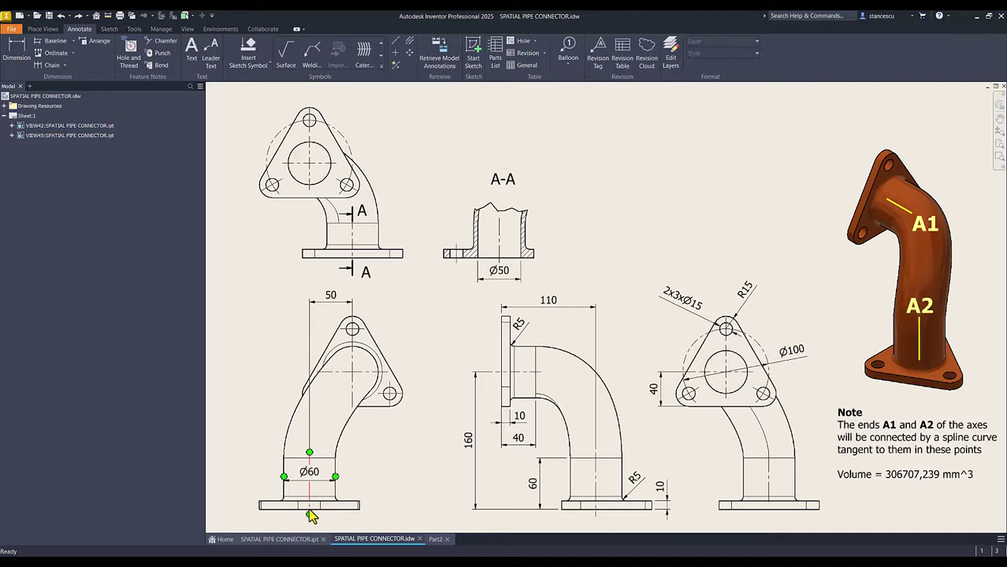
click(435, 540)
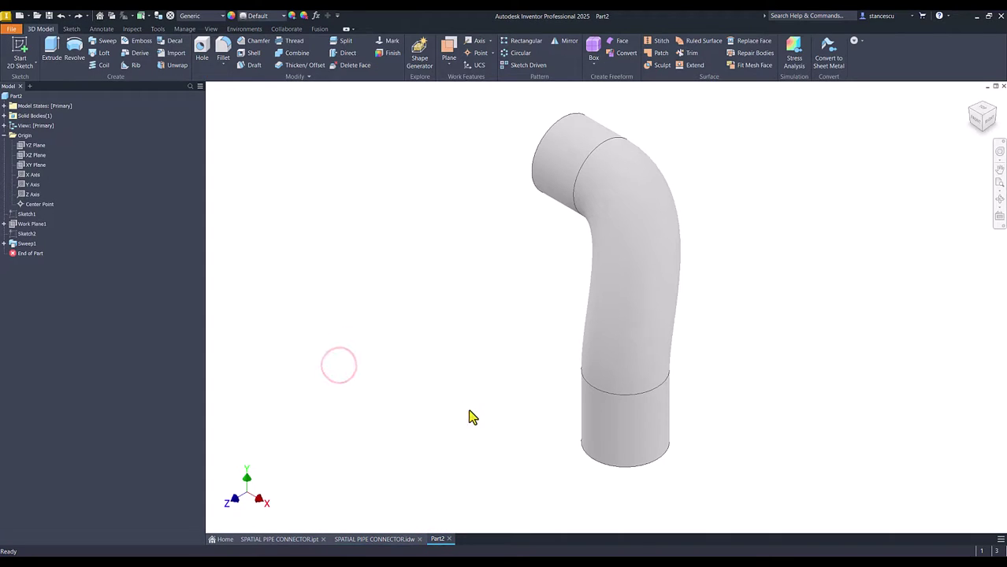
Start a new sketch on the XZ plane and return to the isometric view
click(30, 156)
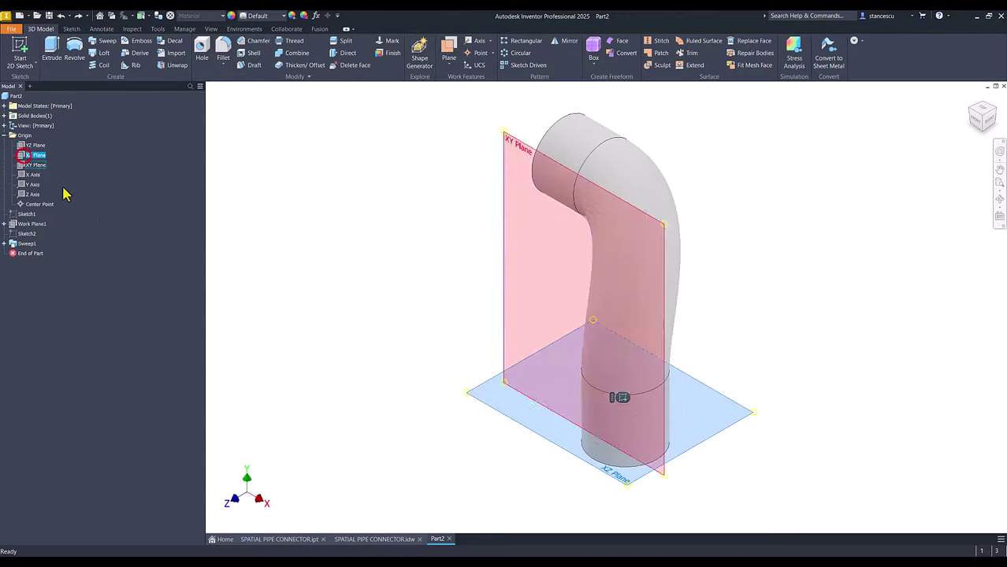
click(624, 399)
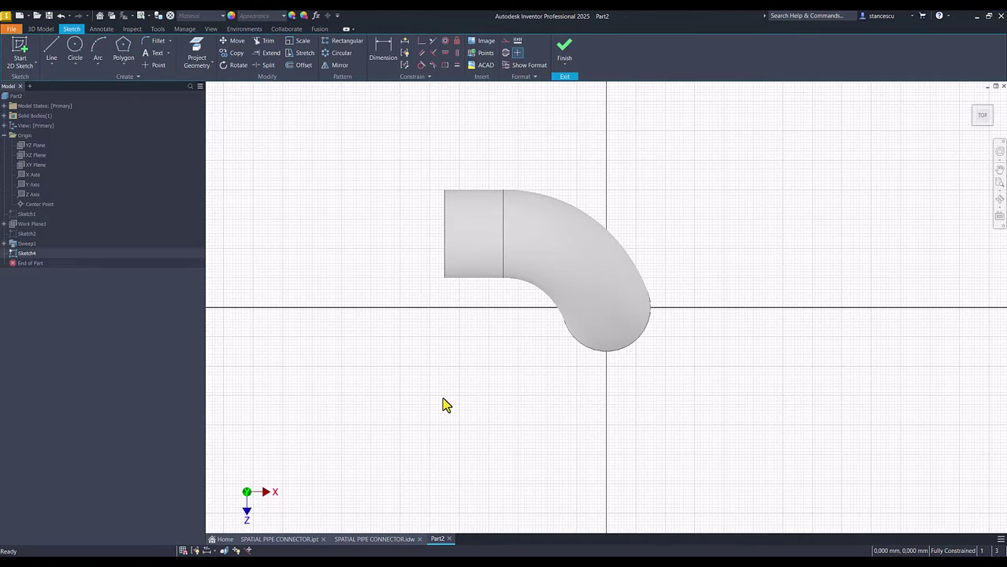
key(F5)
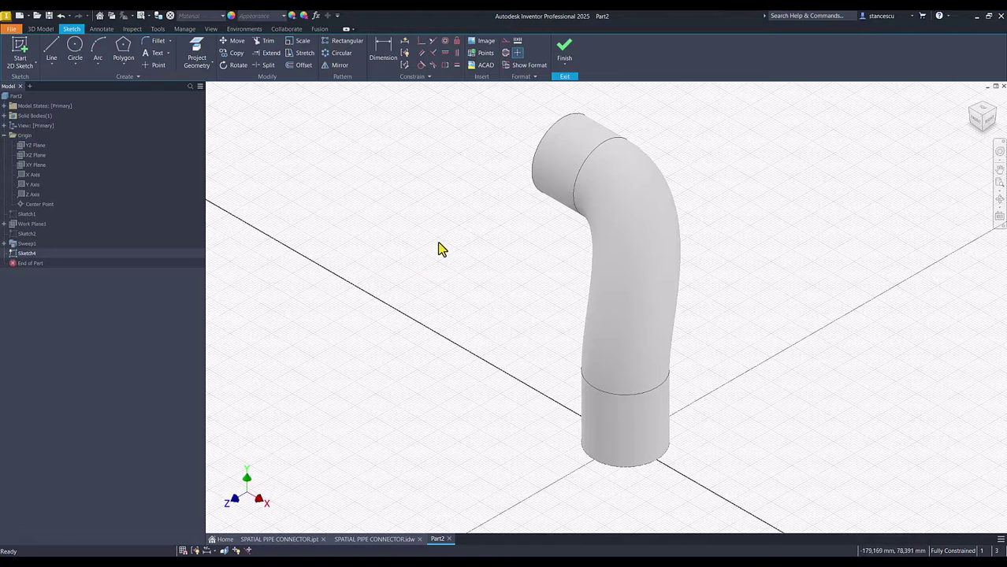
Draw a 3-sided polygon centred on the pipe base and constrain one edge's orientation
click(124, 57)
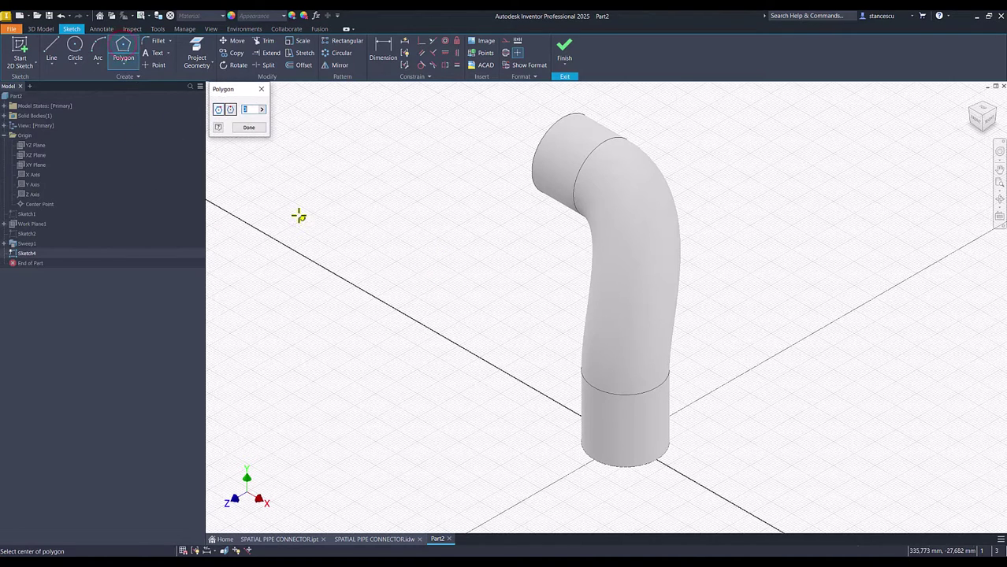
click(247, 109)
text(3)
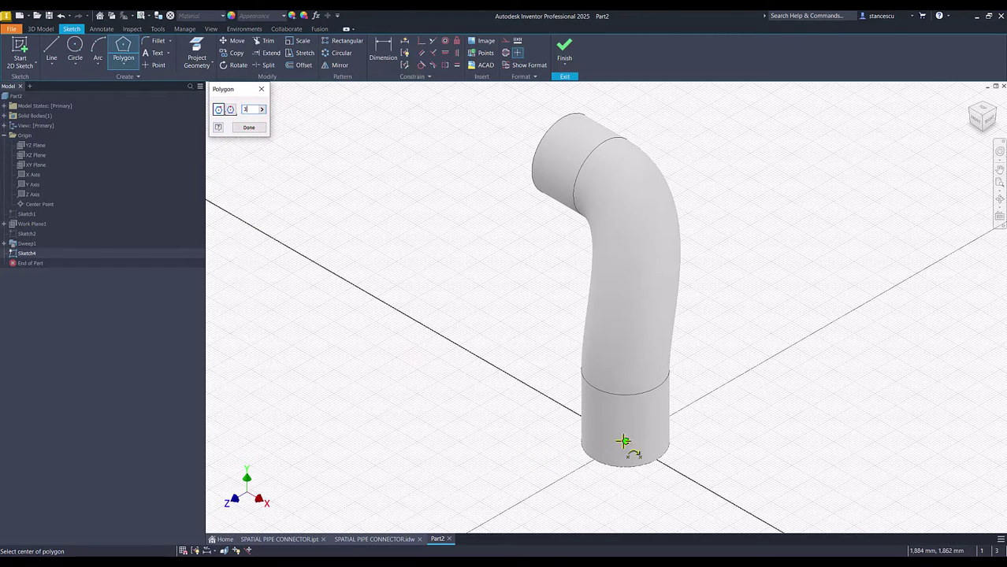
click(625, 442)
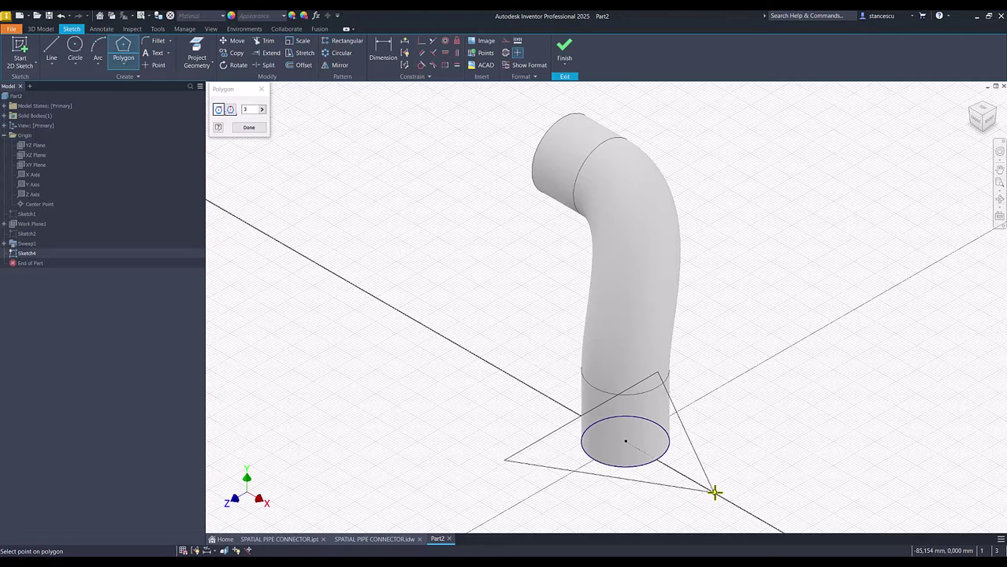
click(717, 490)
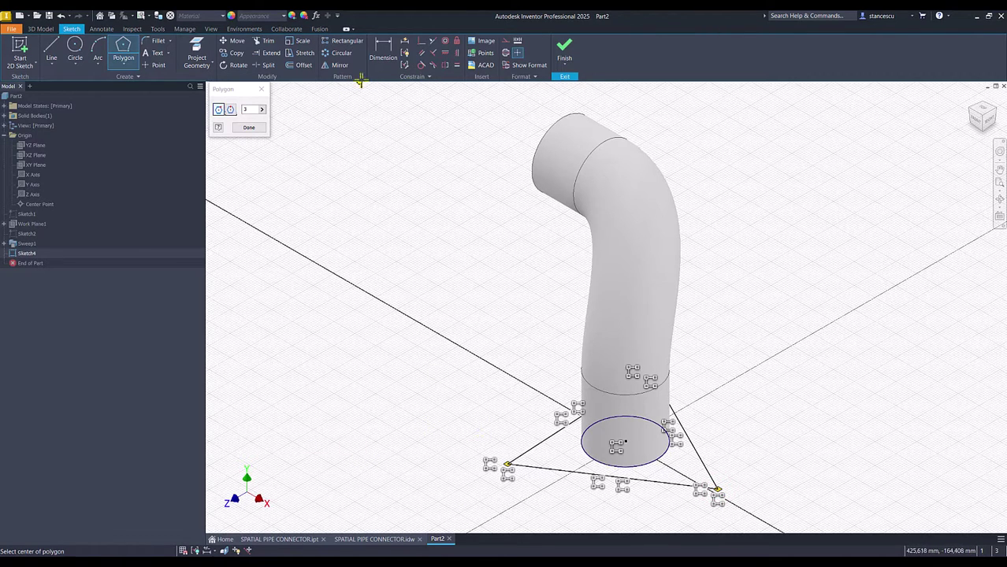
click(456, 52)
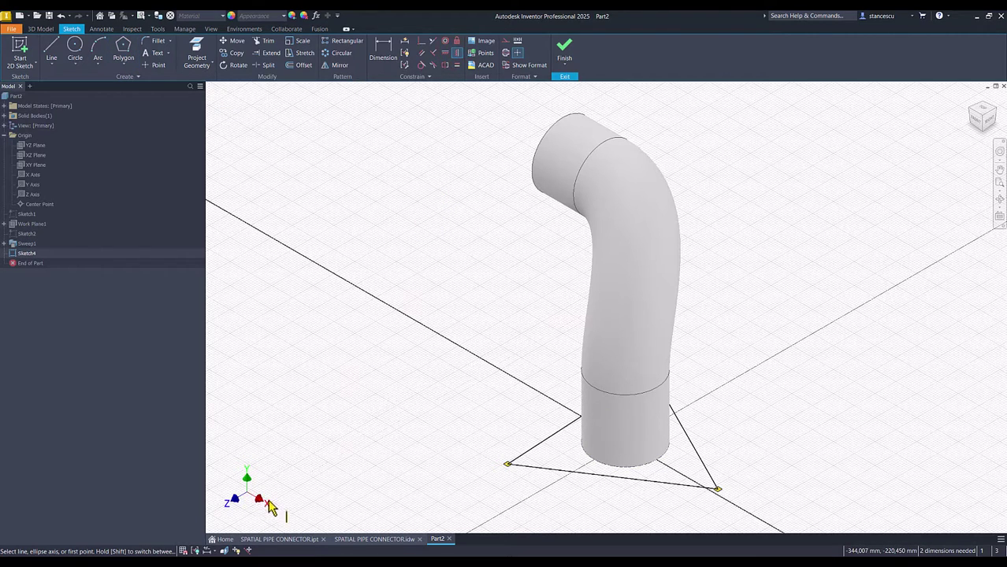
click(552, 439)
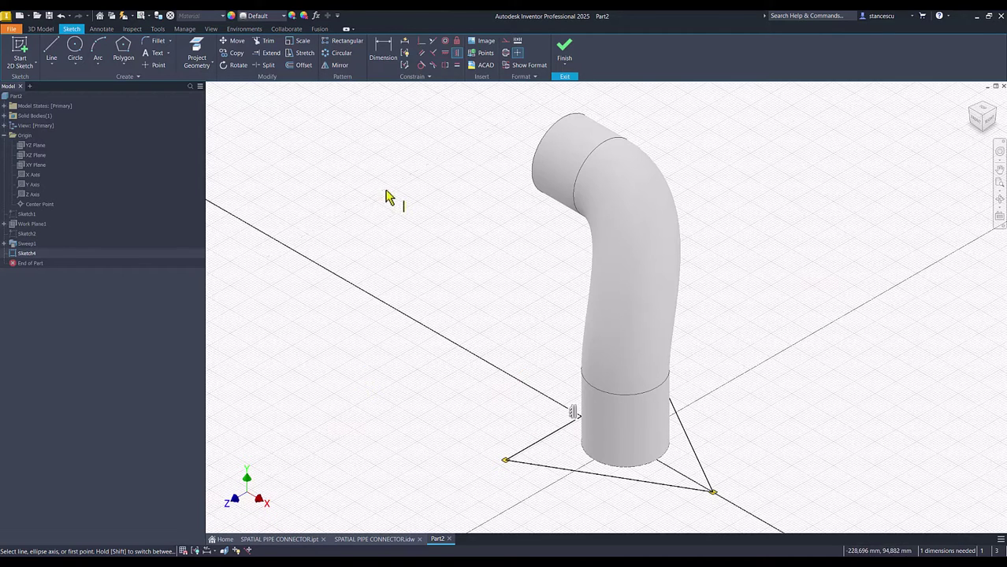
Fillet all three triangle corners with 15 mm radius
click(152, 43)
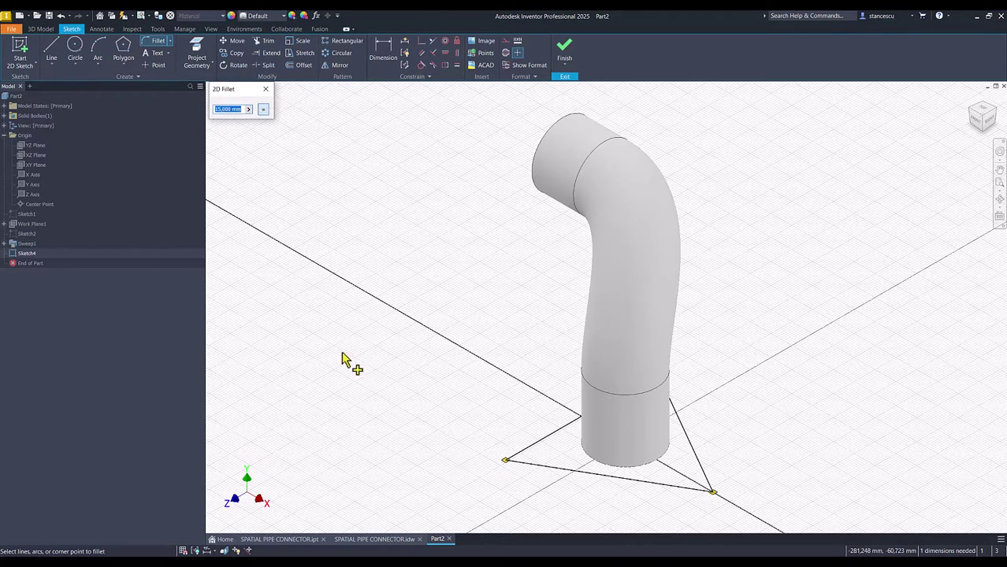
click(508, 464)
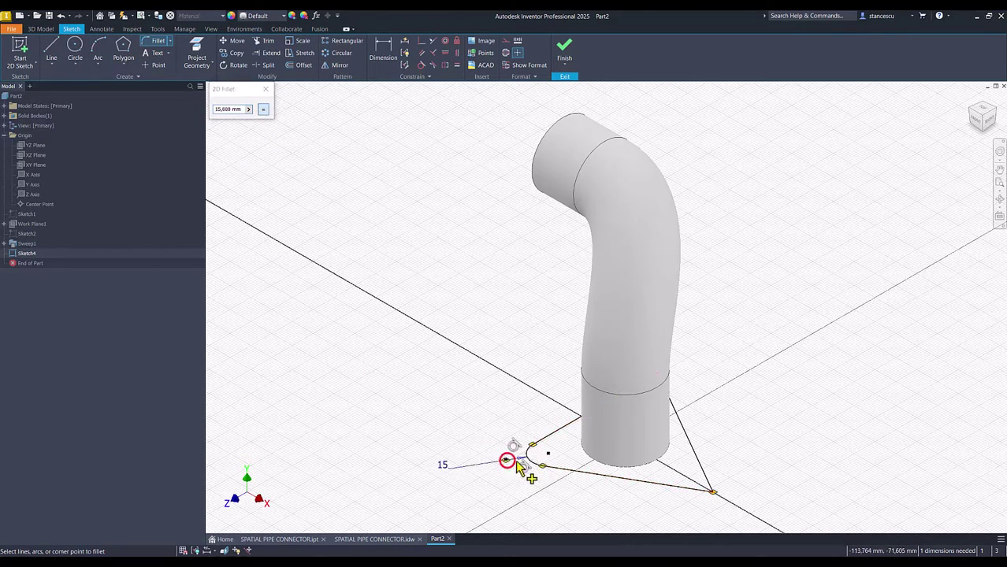
click(712, 492)
mouse_move(747, 434)
shift+middle_down()
mouse_move(759, 411)
mouse_move(598, 395)
mouse_move(477, 315)
mouse_move(307, 117)
shift+middle_up()
click(710, 398)
Dimension the pipe centre to the triangle edge at 40 mm and finish the sketch
click(383, 54)
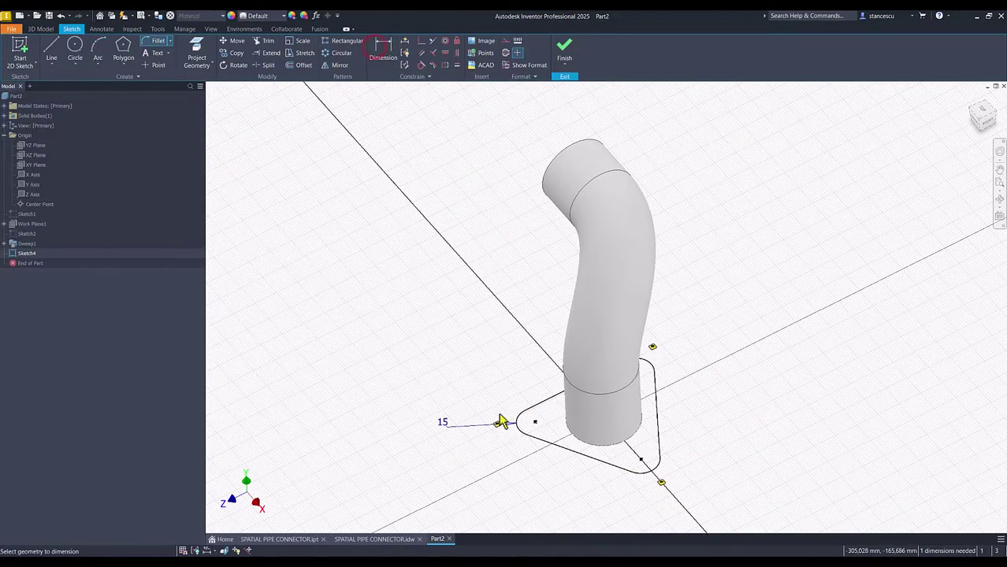
click(601, 422)
click(548, 401)
click(450, 470)
text(40)
key(Return)
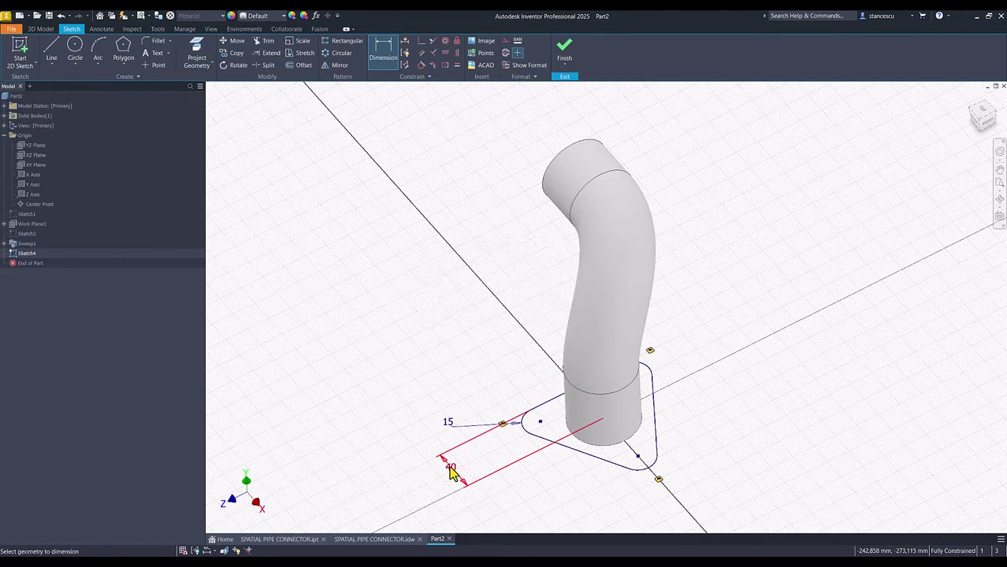
click(564, 49)
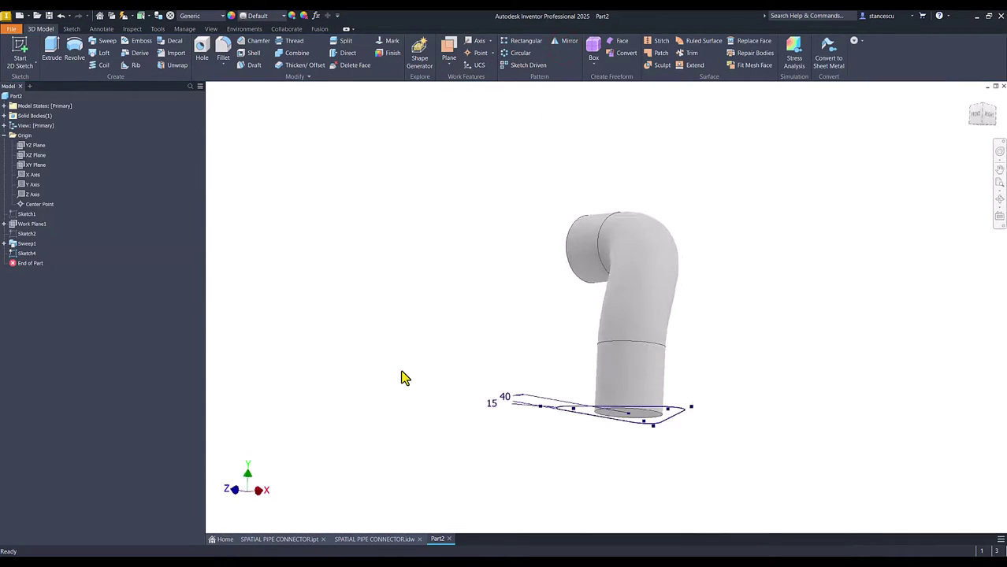
Extrude the rounded-triangle Sketch4 profile 10 mm into the lower flange plate (Extrusion1)
key(F6)
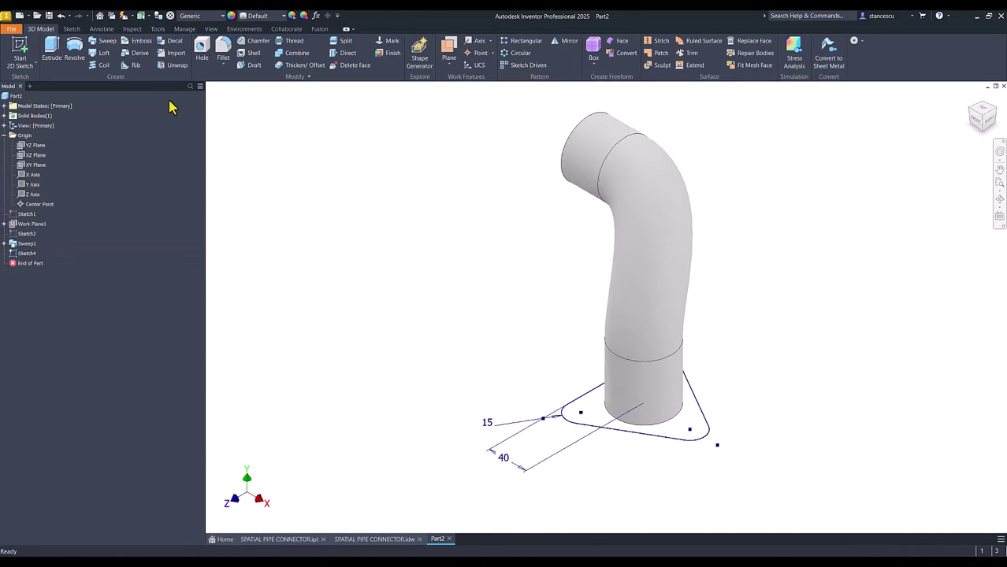
click(51, 48)
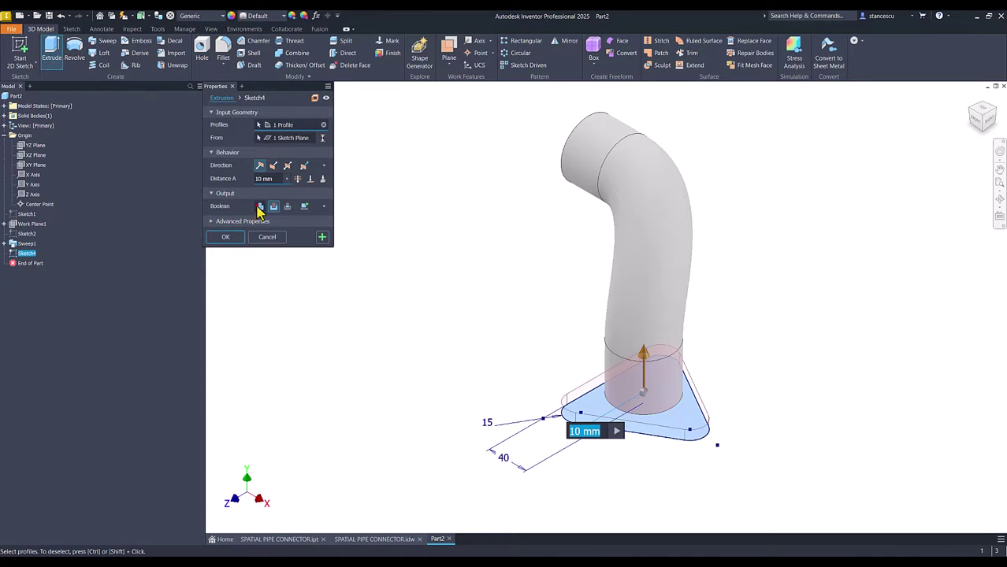
click(258, 206)
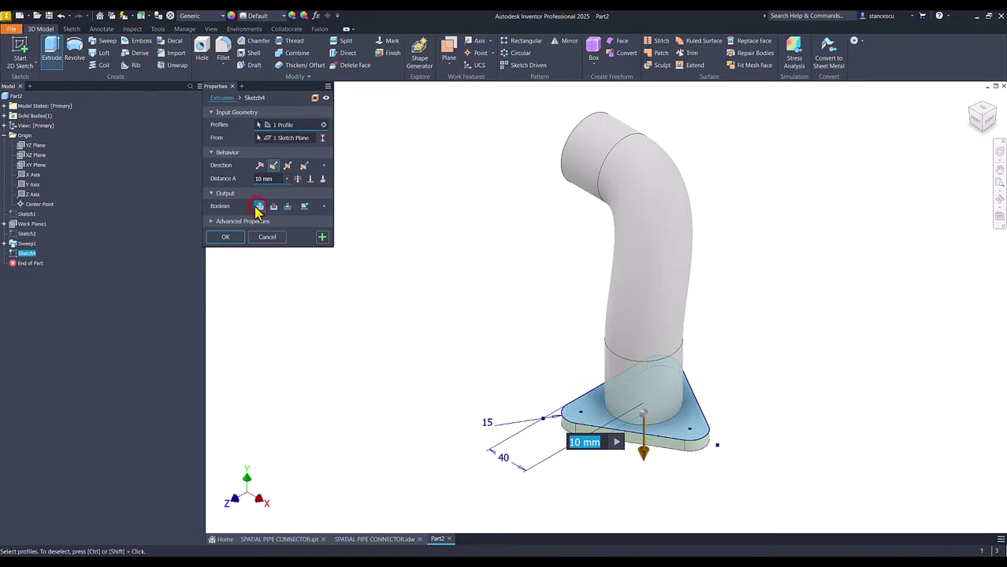
click(275, 166)
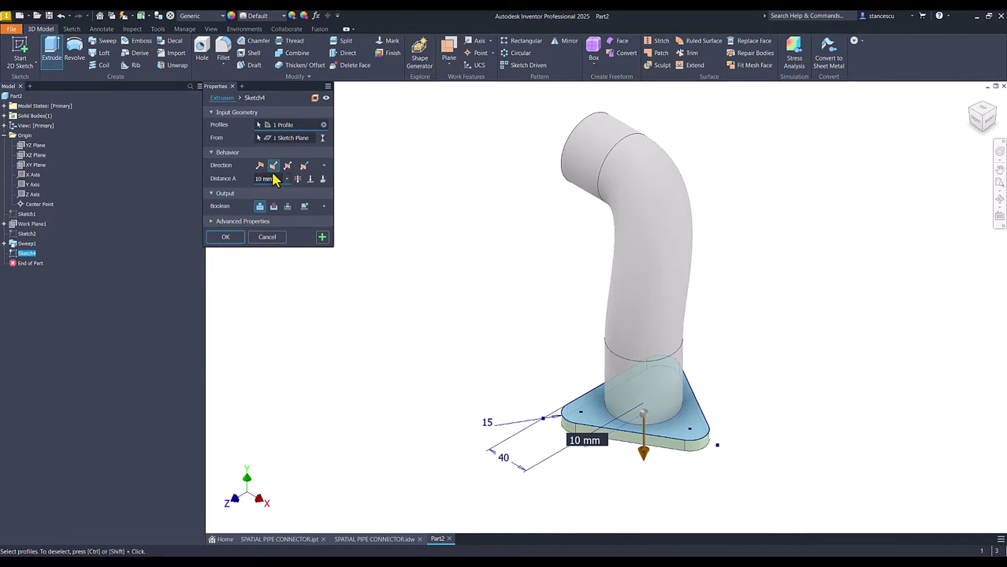
click(259, 166)
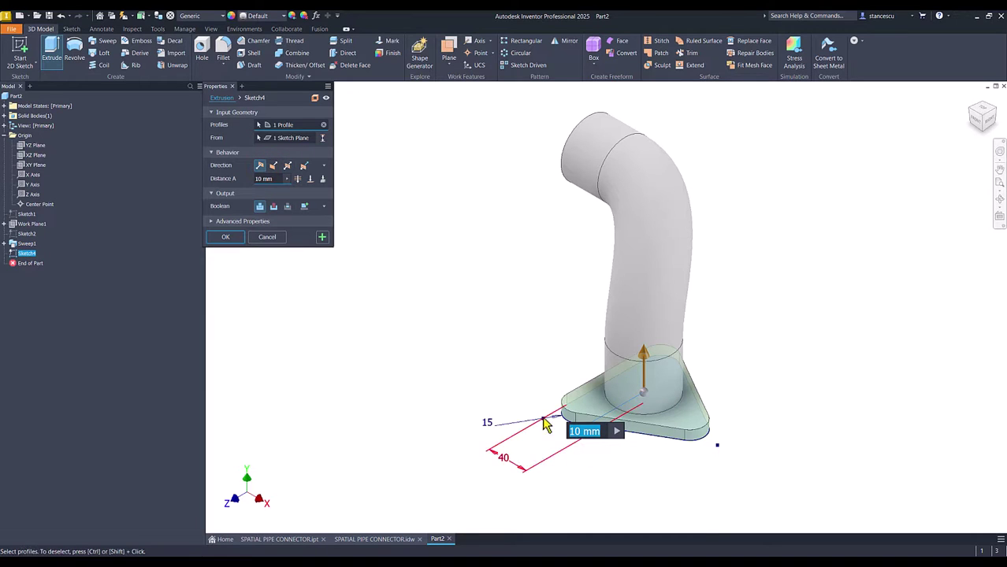
click(226, 237)
click(384, 308)
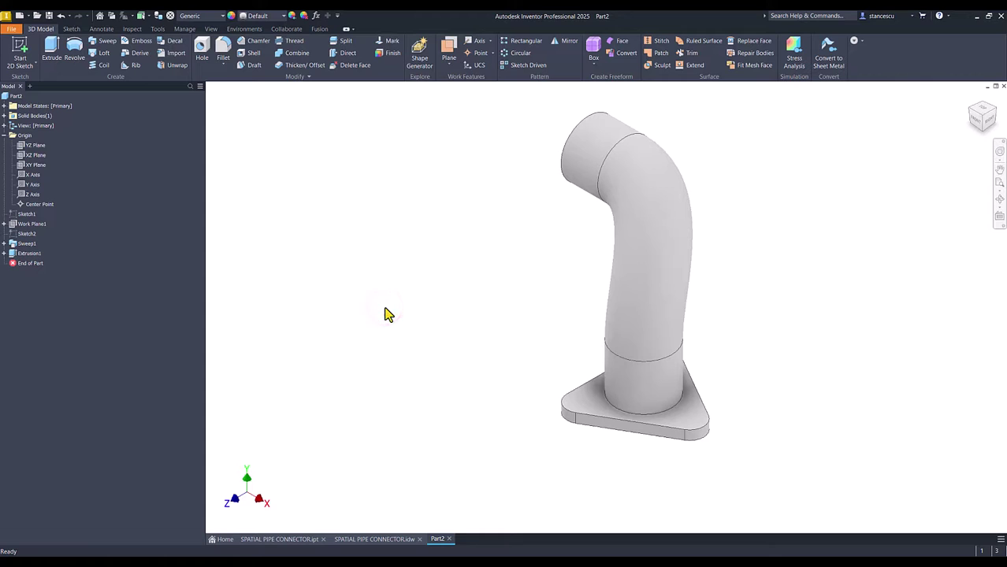
Check the .idw drawing, then start a new sketch on Part2's upper pipe end face
click(370, 539)
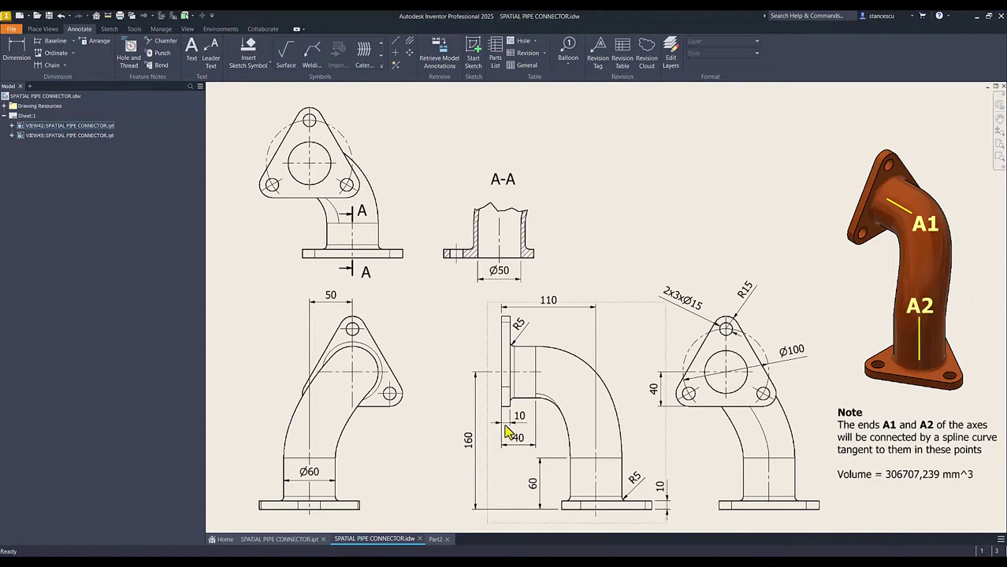
click(436, 540)
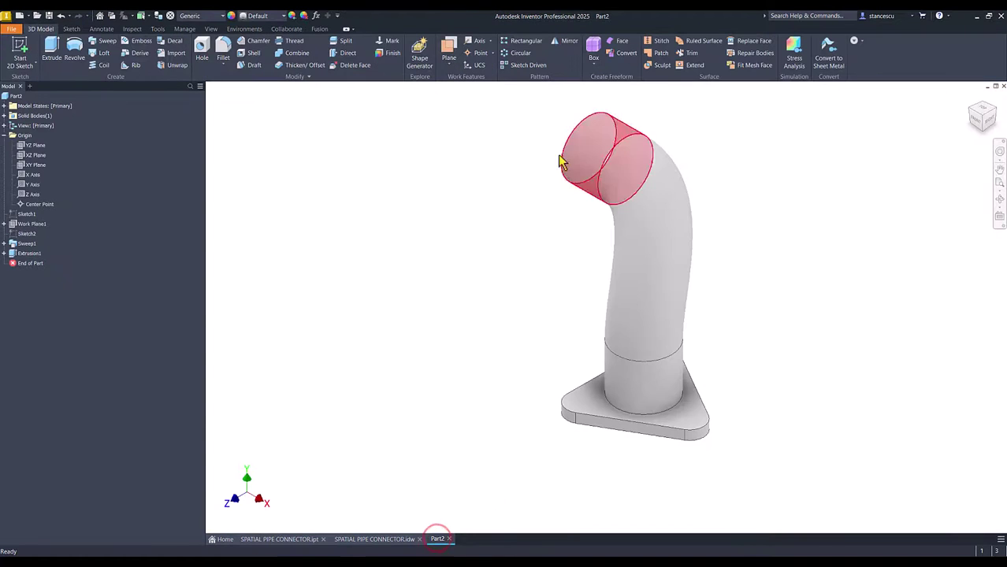
mouse_move(555, 152)
shift+middle_down()
mouse_move(508, 175)
mouse_move(497, 213)
mouse_move(517, 238)
mouse_move(479, 279)
shift+middle_up()
click(477, 276)
click(508, 275)
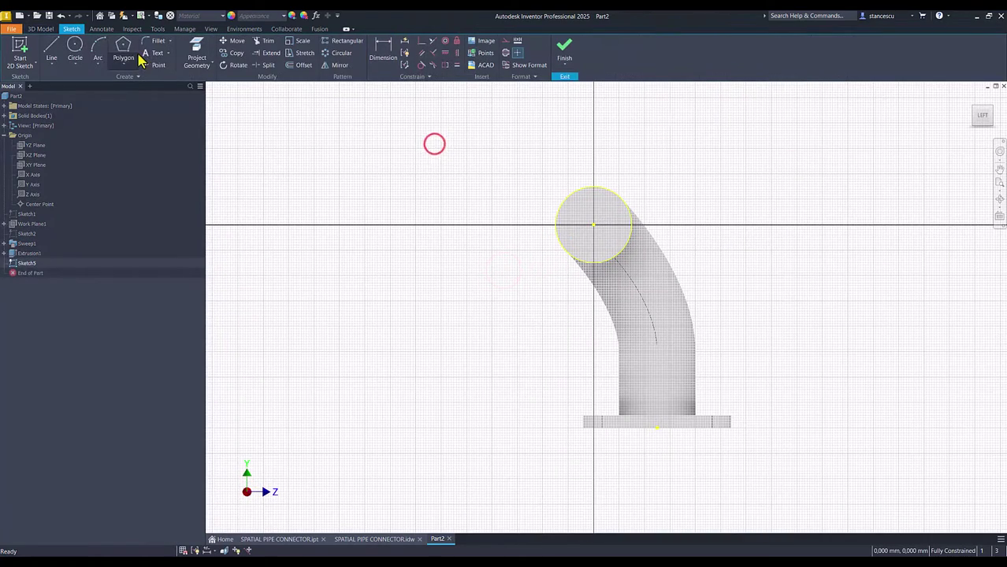
Draw a triangle polygon centred on the pipe's end circle
click(124, 51)
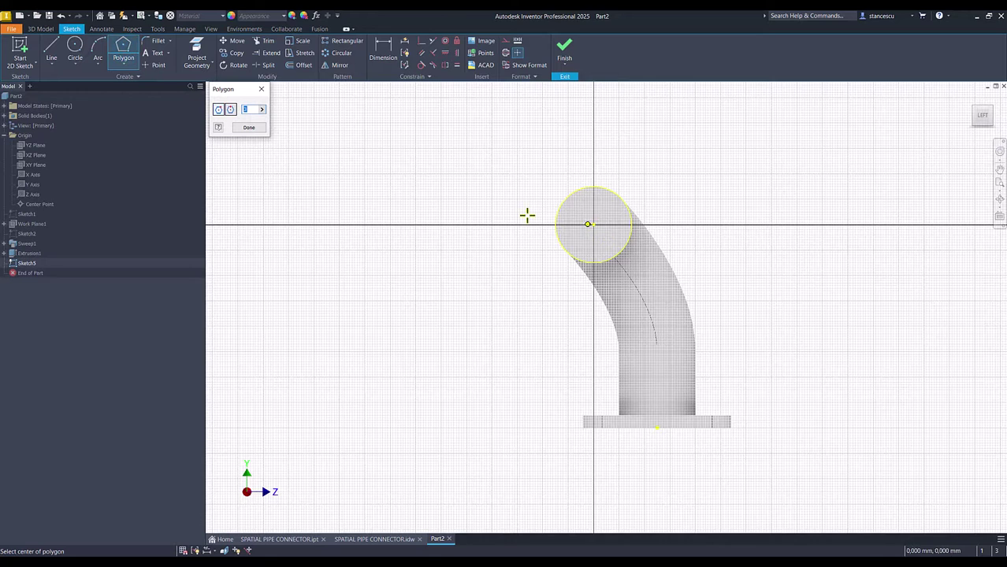
click(594, 225)
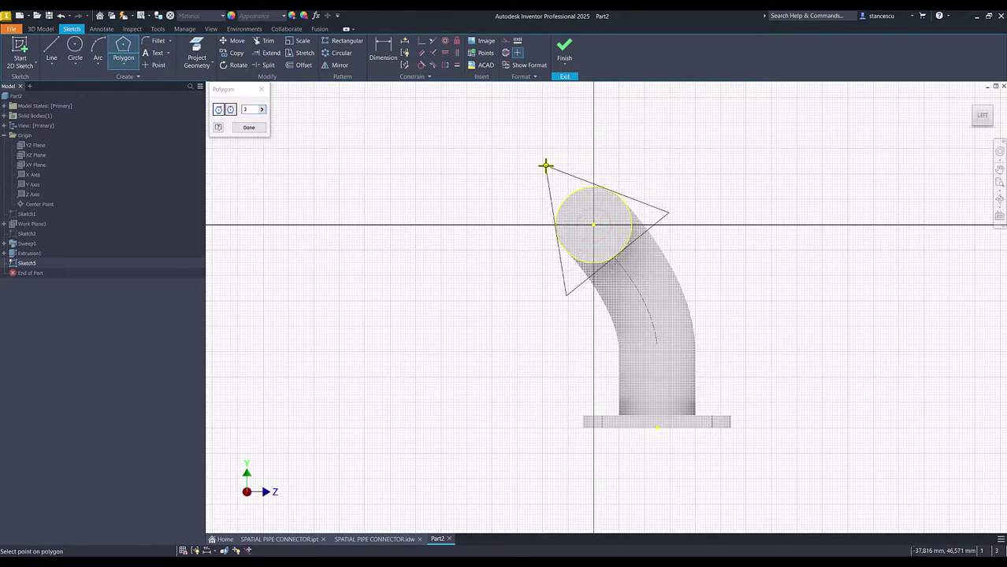
click(603, 132)
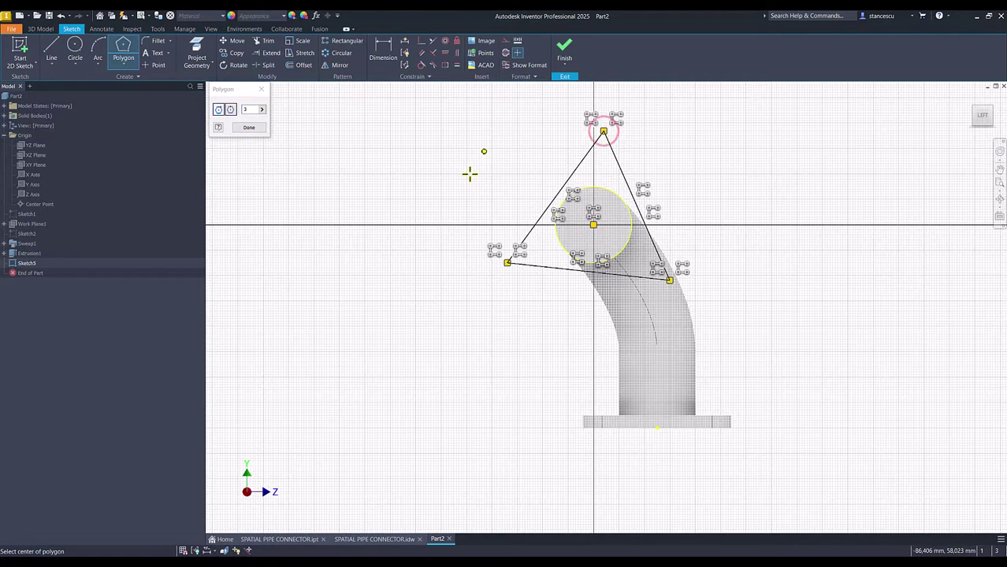
Constrain the triangle's bottom edge horizontal, undoing a mistaken vertical constraint
click(455, 53)
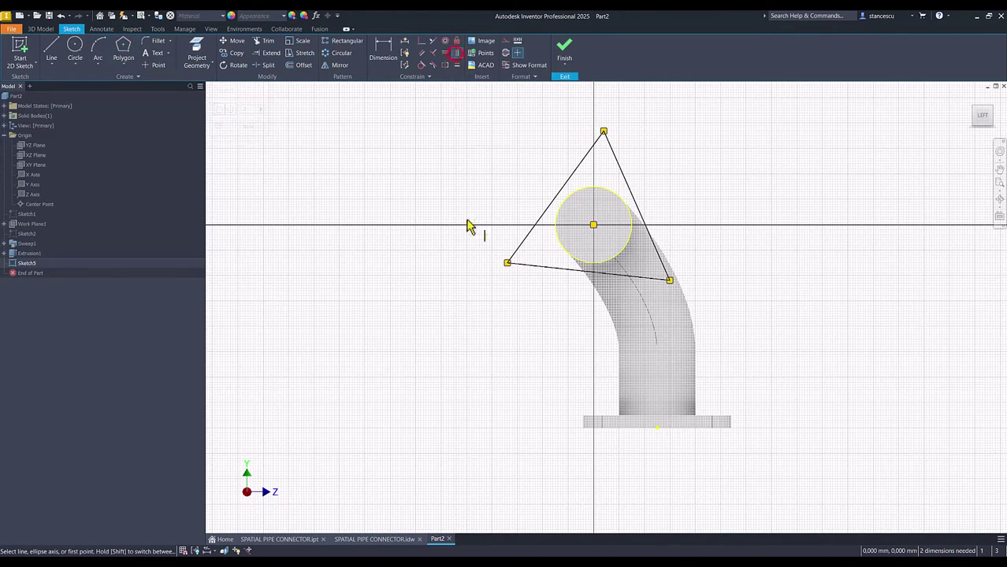
click(561, 276)
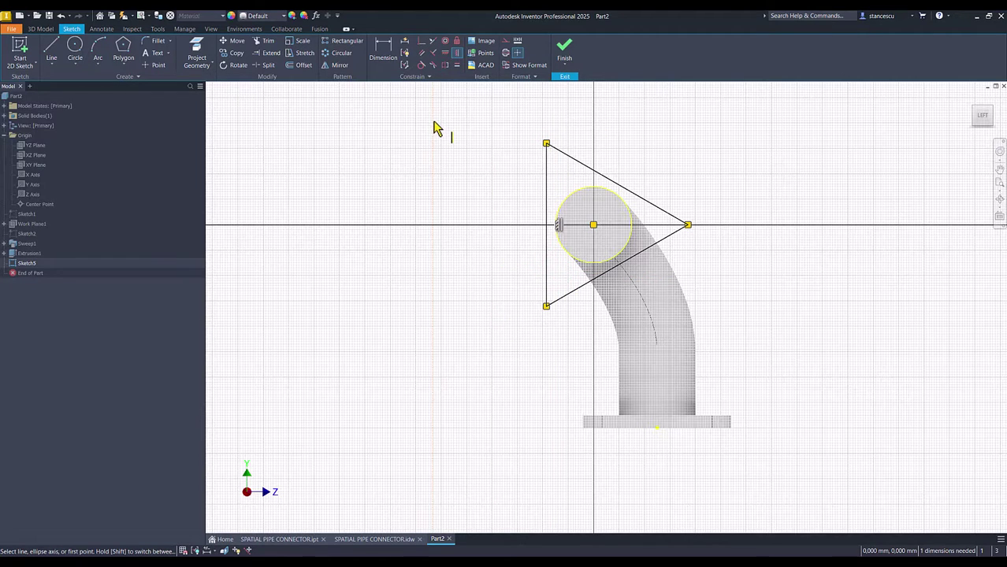
key(ctrl+z)
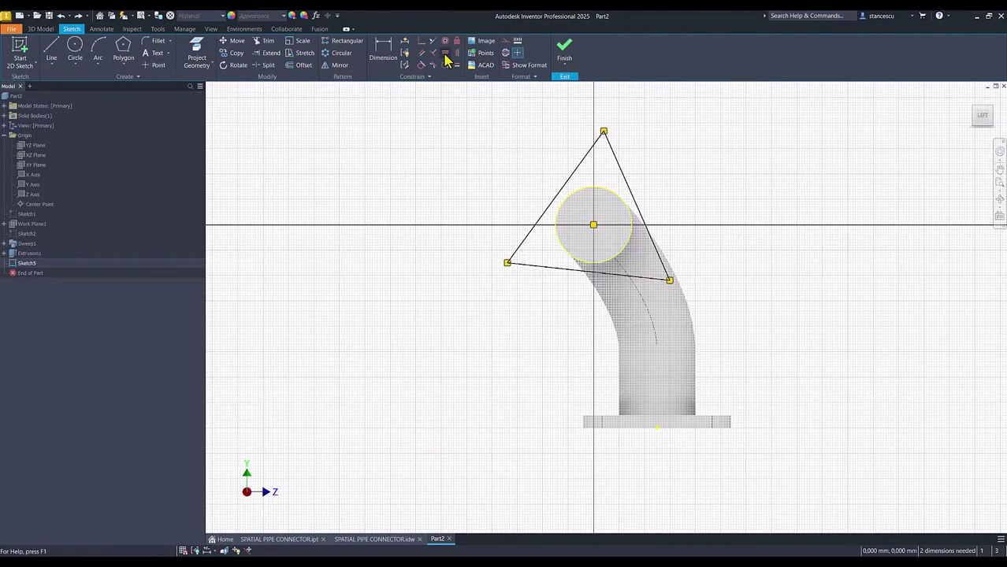
click(445, 54)
click(567, 270)
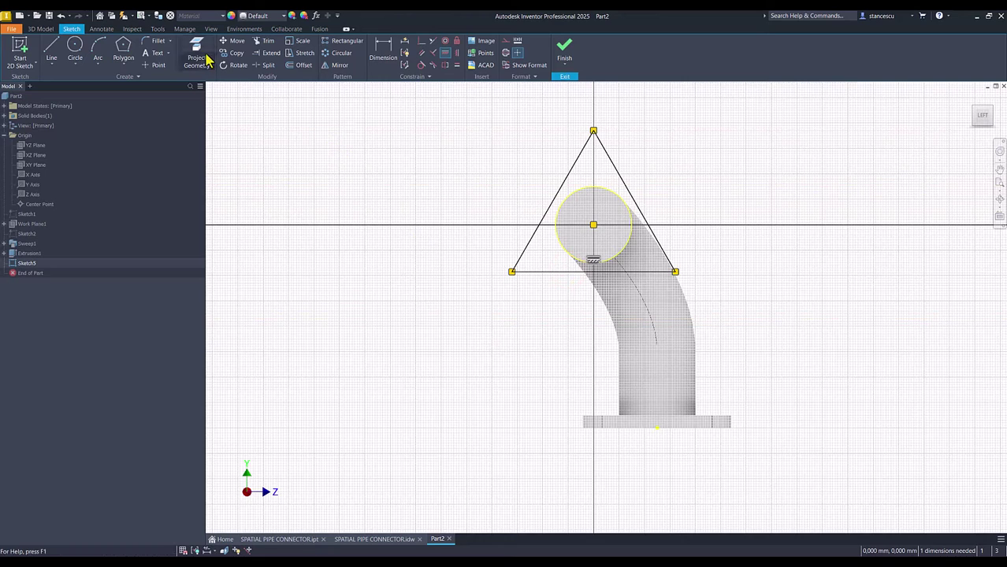
Fillet the lower-left, lower-right and top triangle corners at 15 mm
click(157, 40)
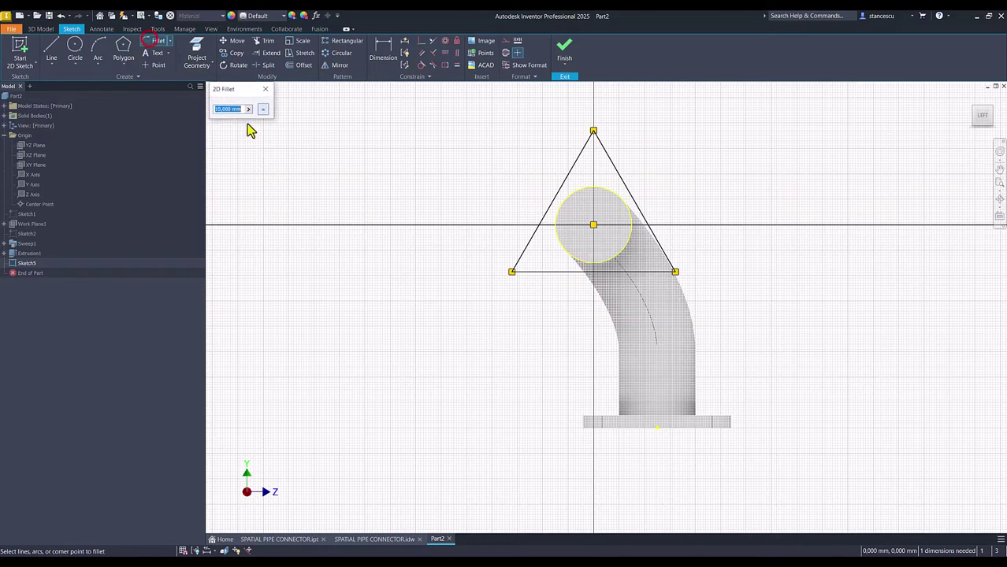
click(513, 272)
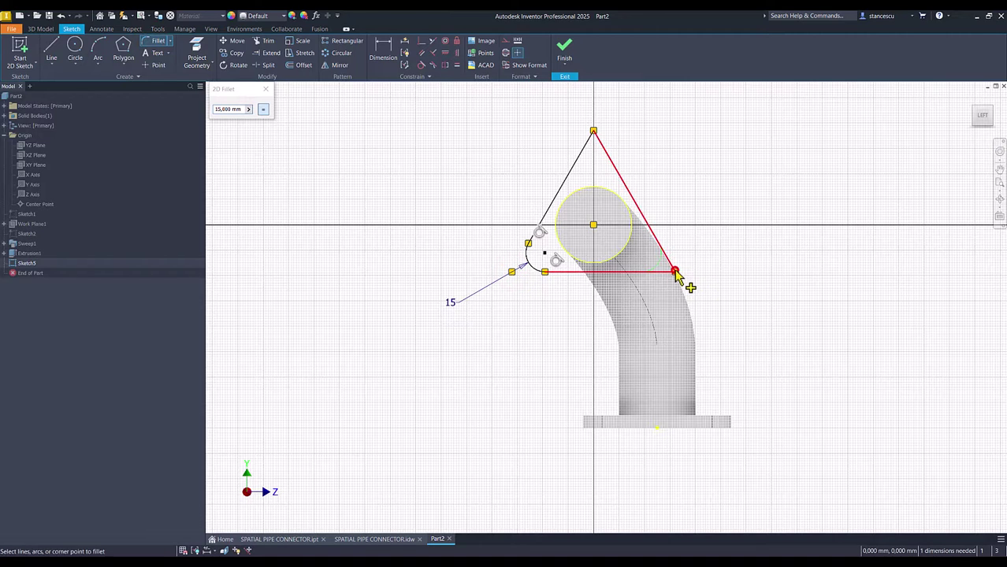
click(677, 274)
click(597, 134)
Dimension the circle centre to the bottom edge at 40 mm and finish the sketch
click(381, 55)
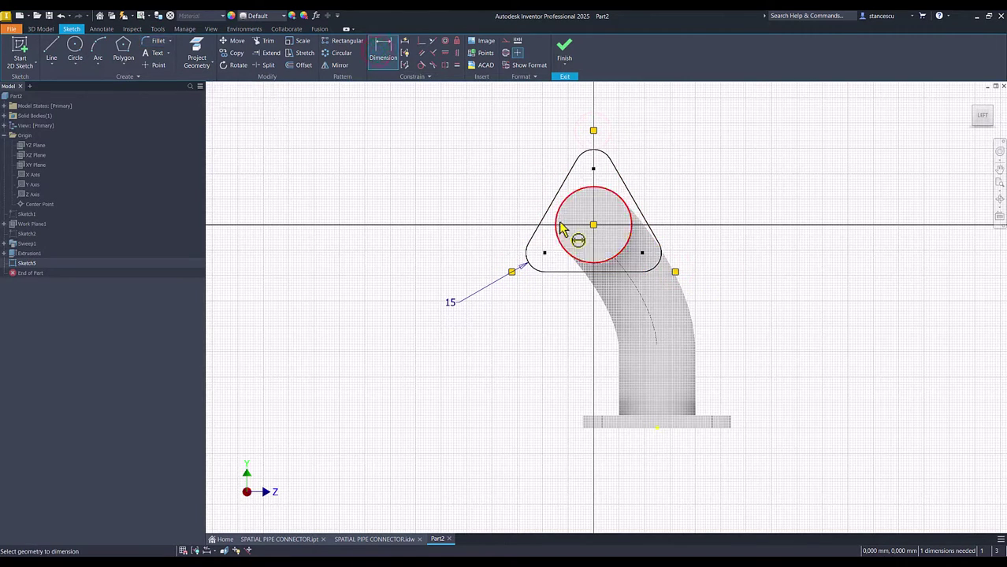
click(594, 225)
click(564, 272)
click(410, 257)
key(Return)
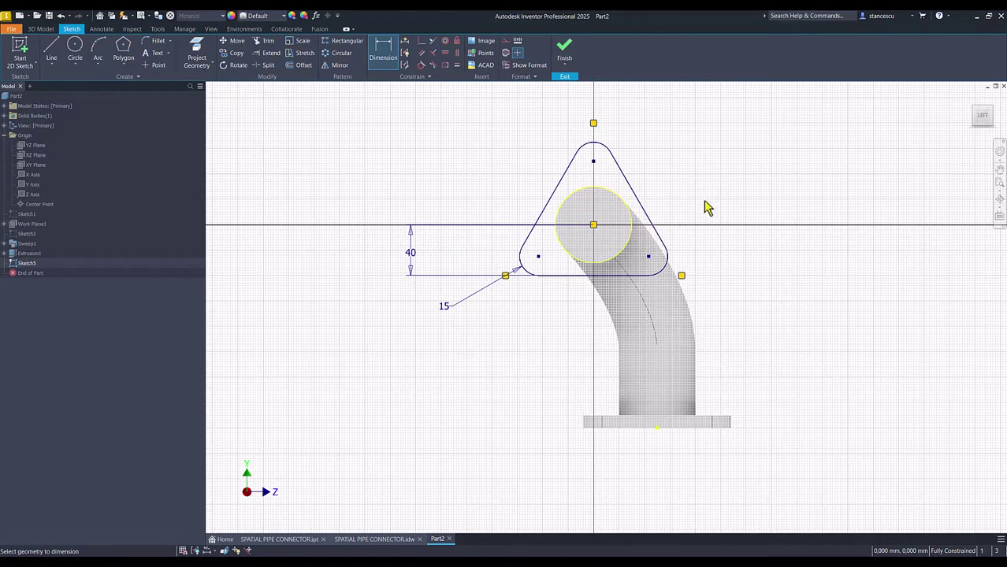
click(564, 49)
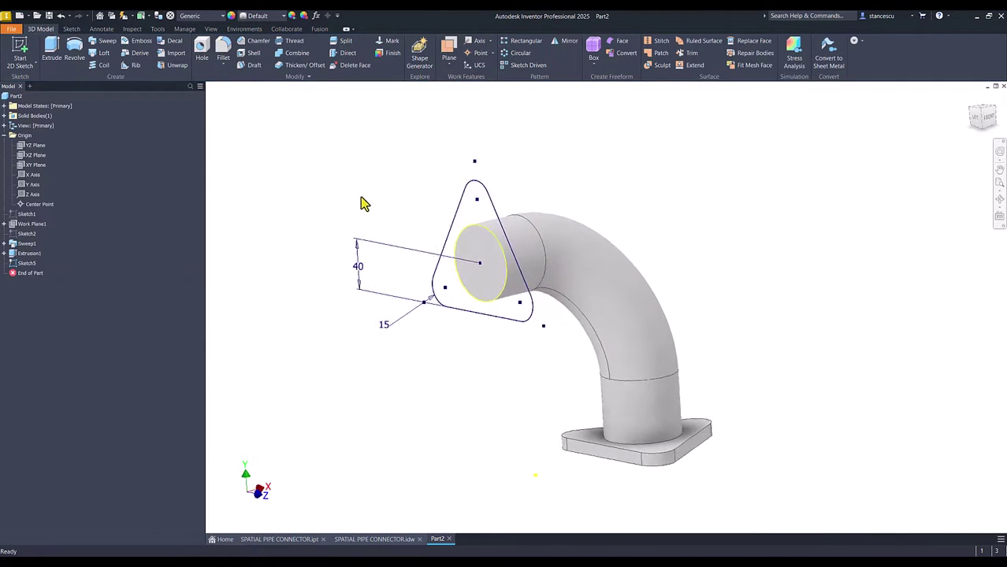
Join a 10 mm extrusion of the upper rounded triangle onto the pipe, then reopen the .idw drawing
click(51, 48)
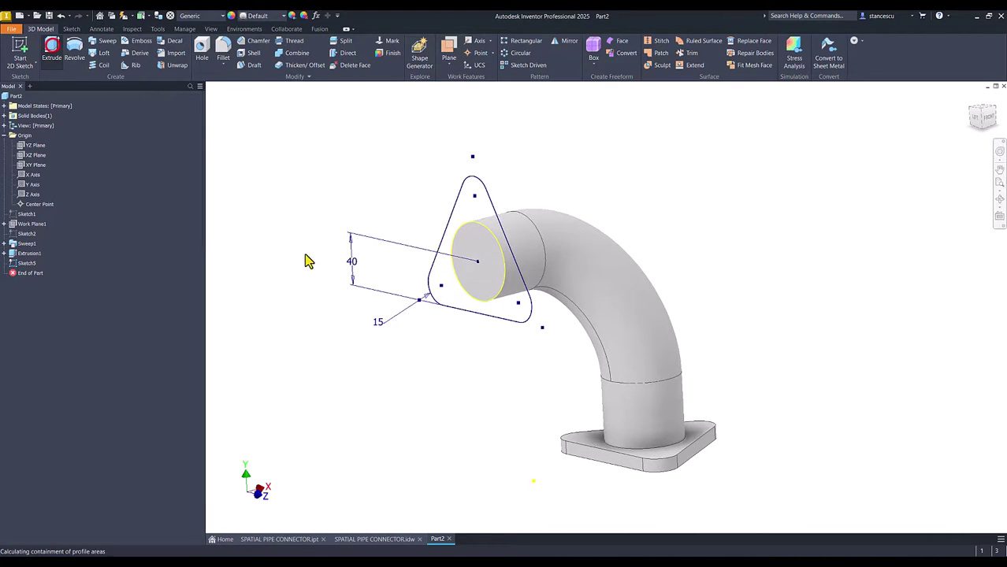
click(524, 329)
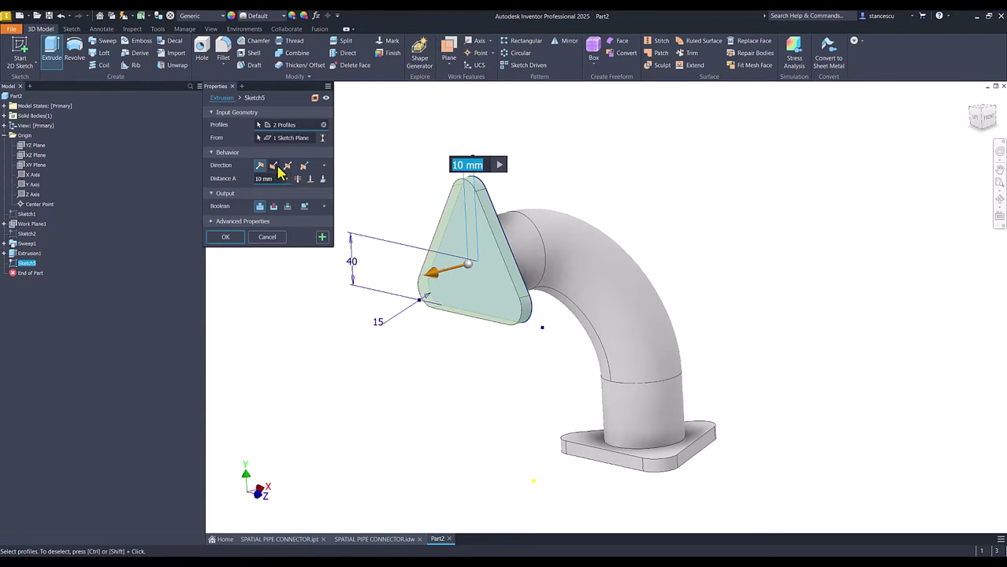
click(274, 166)
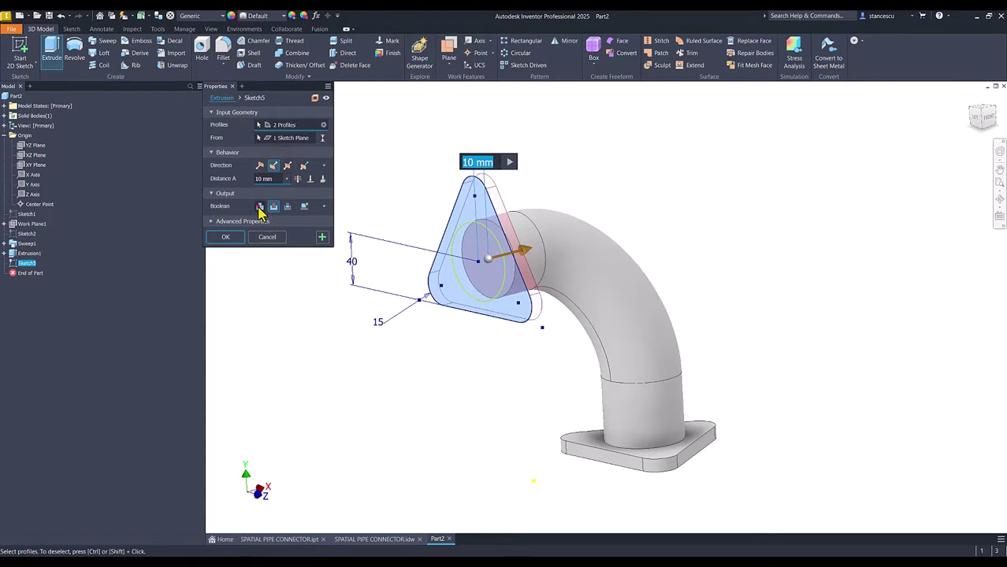
click(260, 206)
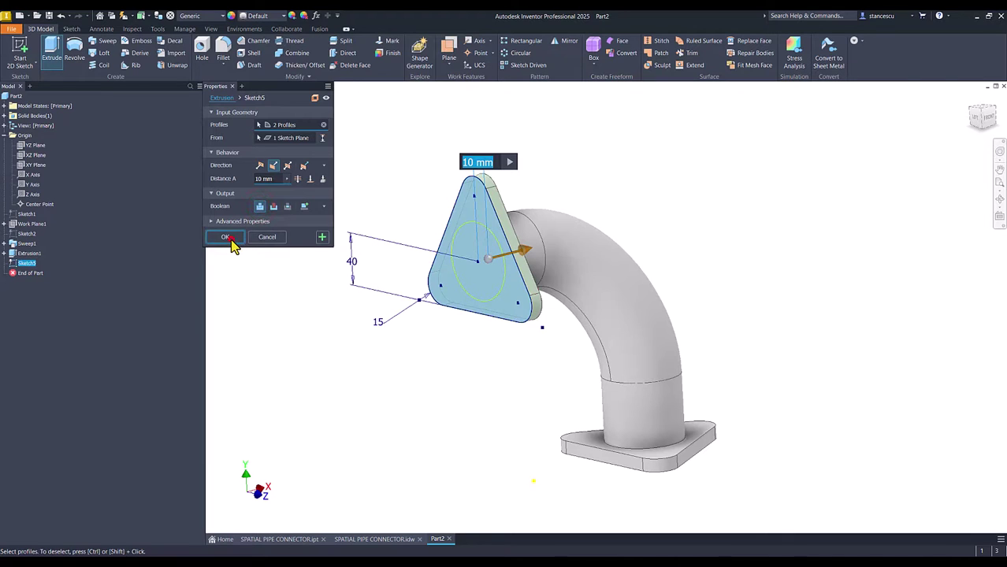
click(233, 240)
key(F6)
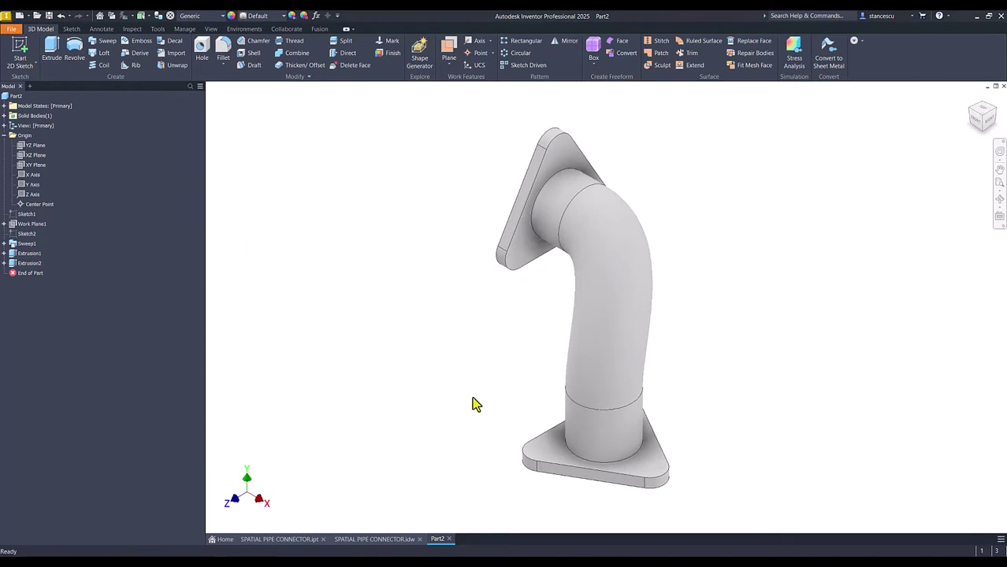
click(370, 539)
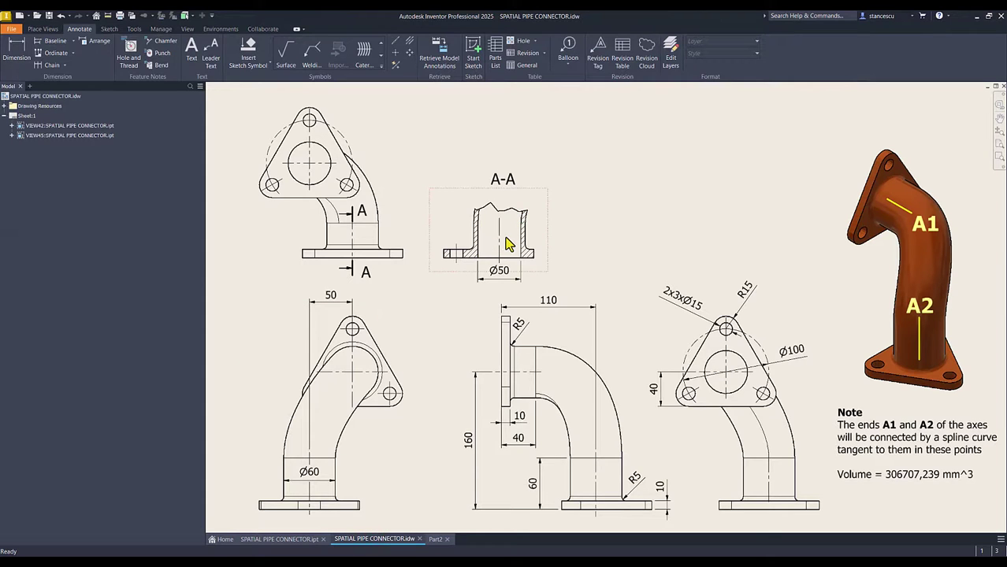
Check the Ø50 section dimension, then start Sketch6 on the lower flange's bottom face in Part2
click(501, 272)
click(460, 295)
click(436, 541)
click(409, 327)
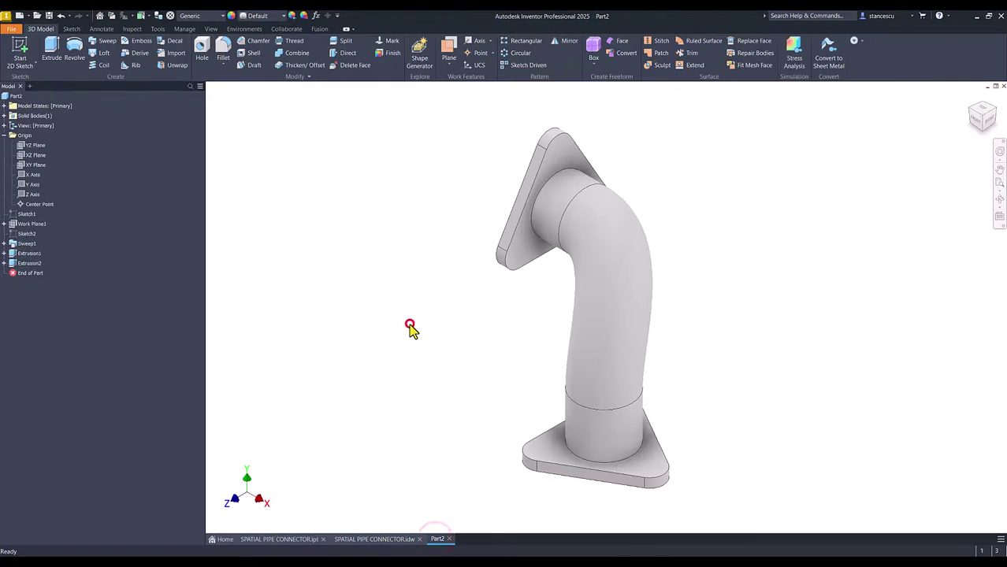
shift+middle_drag(410, 327, 573, 475)
click(611, 445)
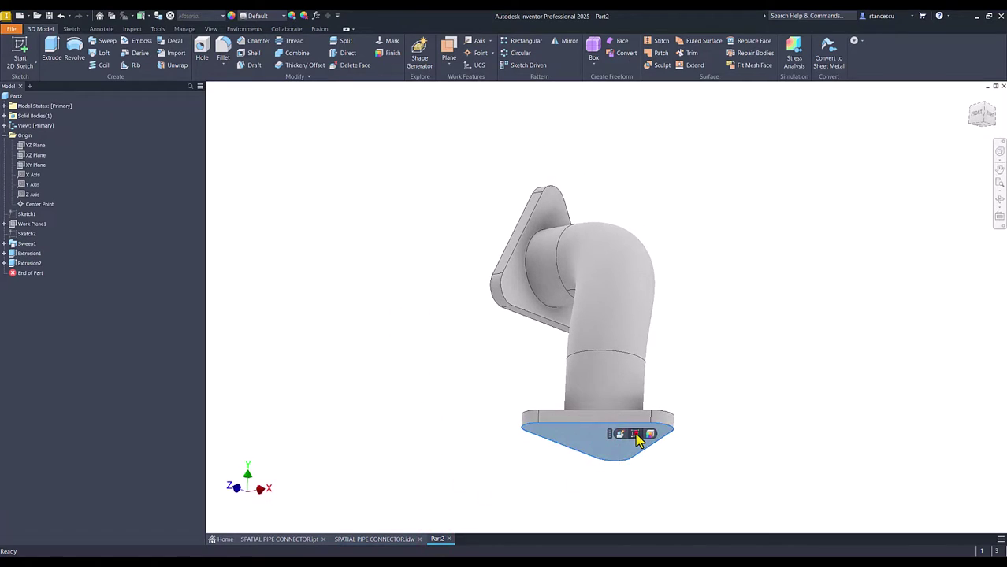
click(636, 435)
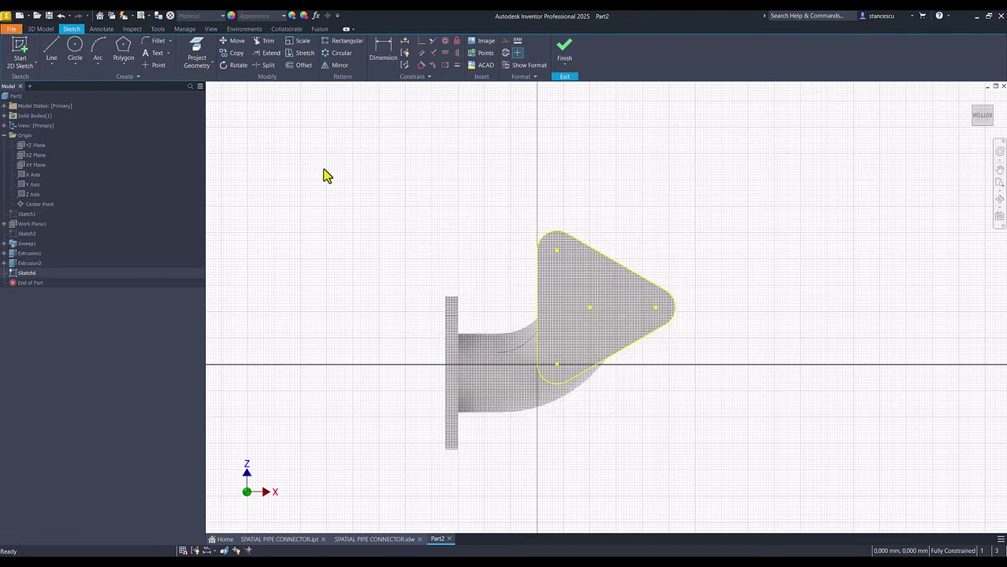
Draw a 50 mm diameter circle on the sketch's center point and finish Sketch6
click(75, 48)
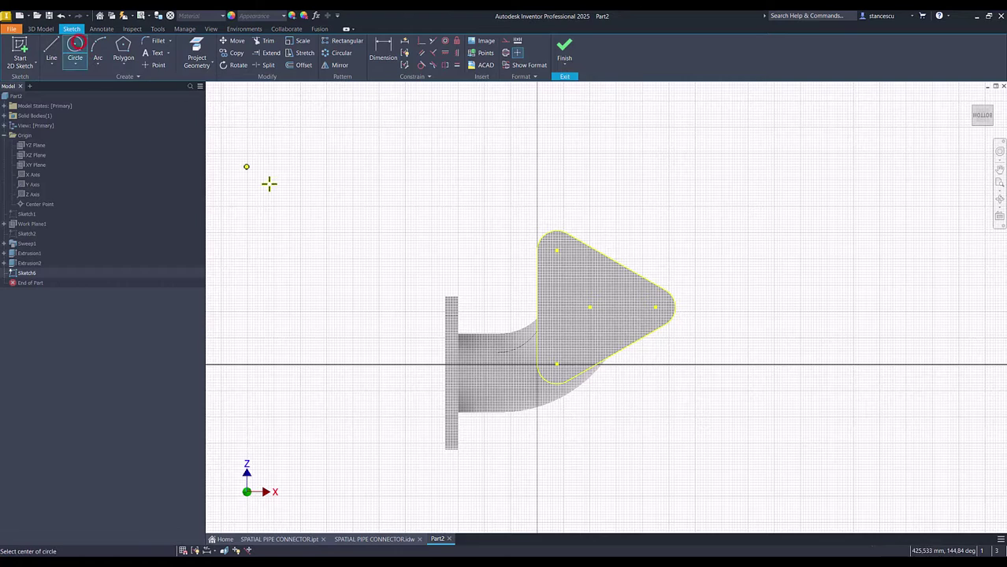
click(589, 307)
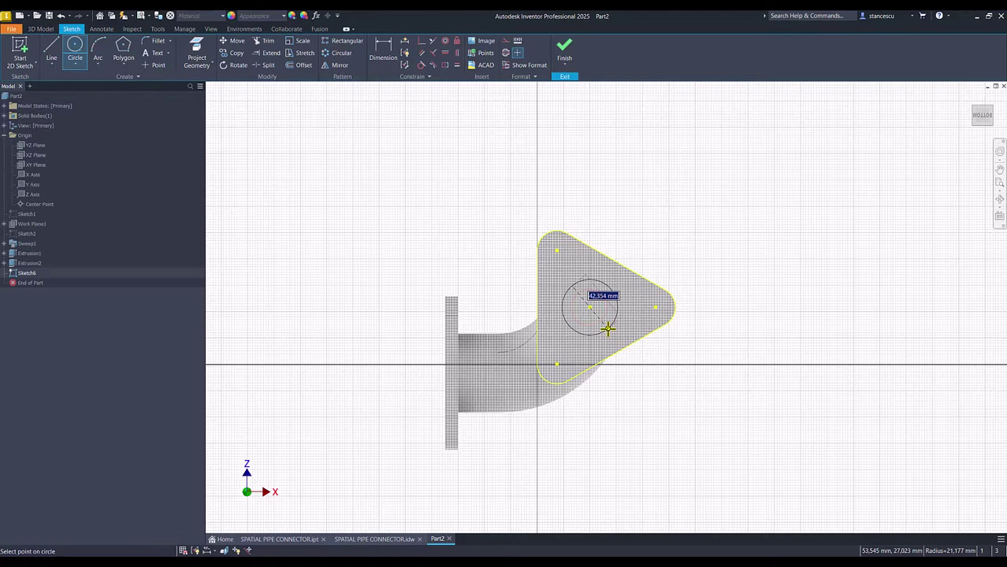
key(Return)
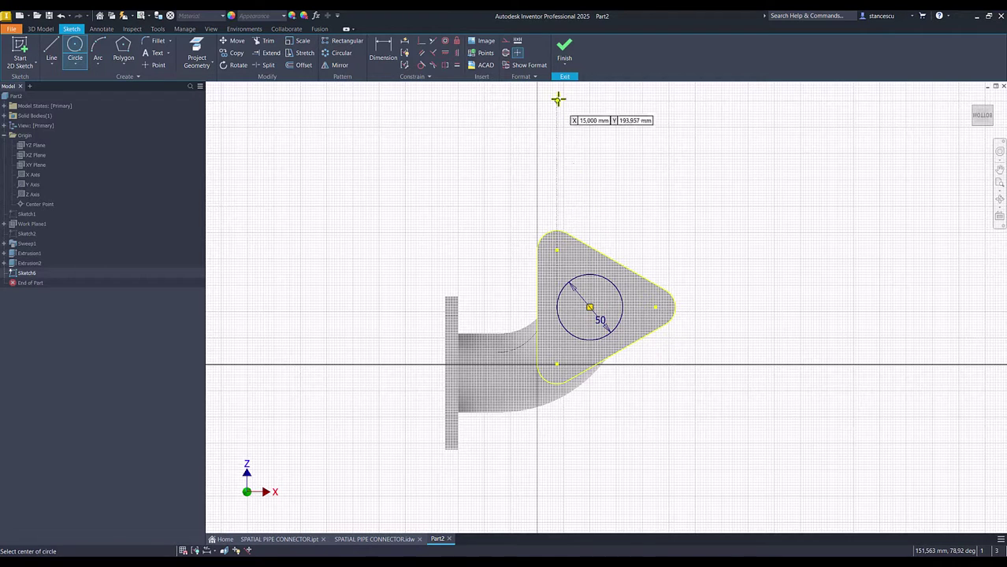
click(563, 50)
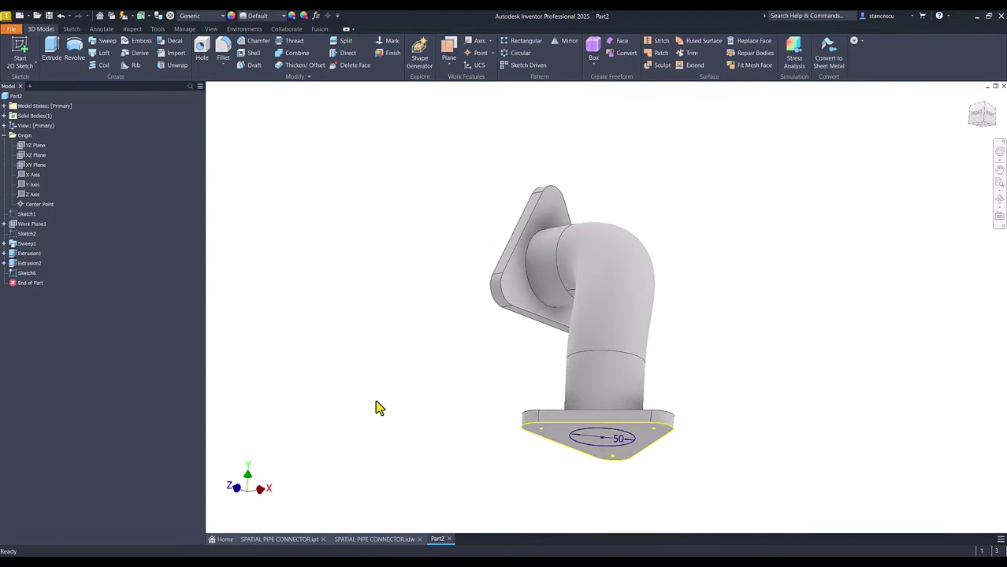
Share 3D Sketch1, the pipe's curved path under Sweep1, for reuse by other features
key(F6)
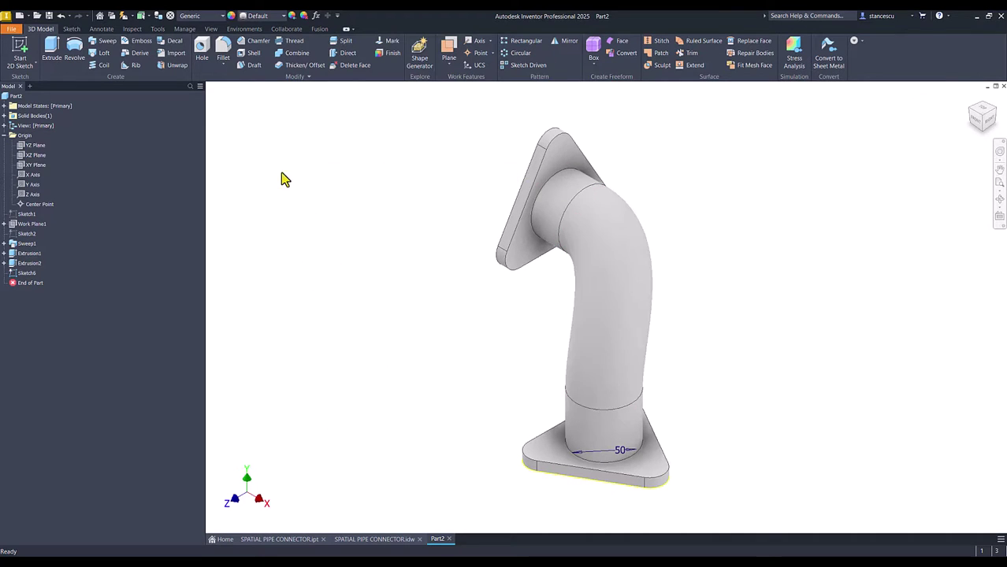
click(4, 244)
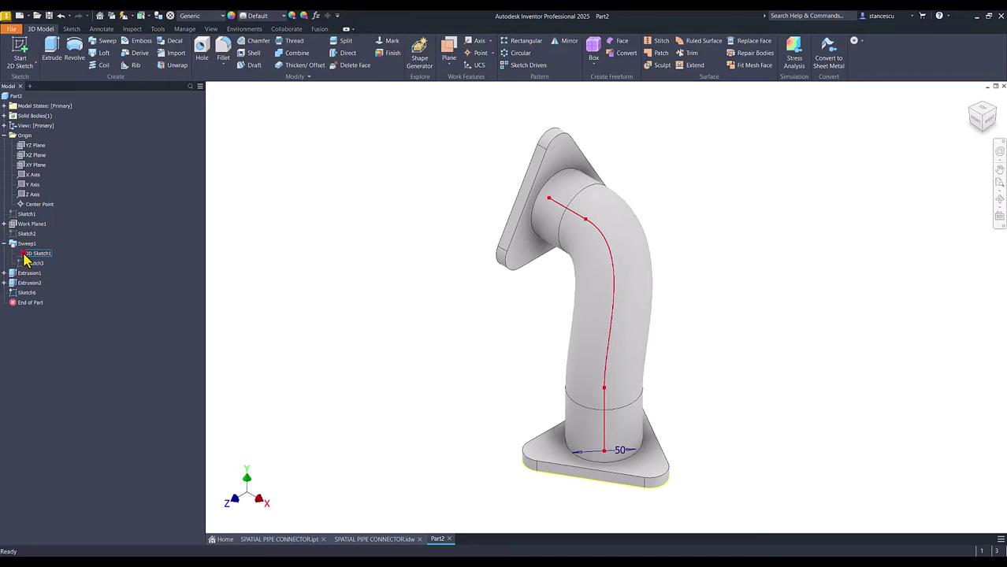
click(25, 256)
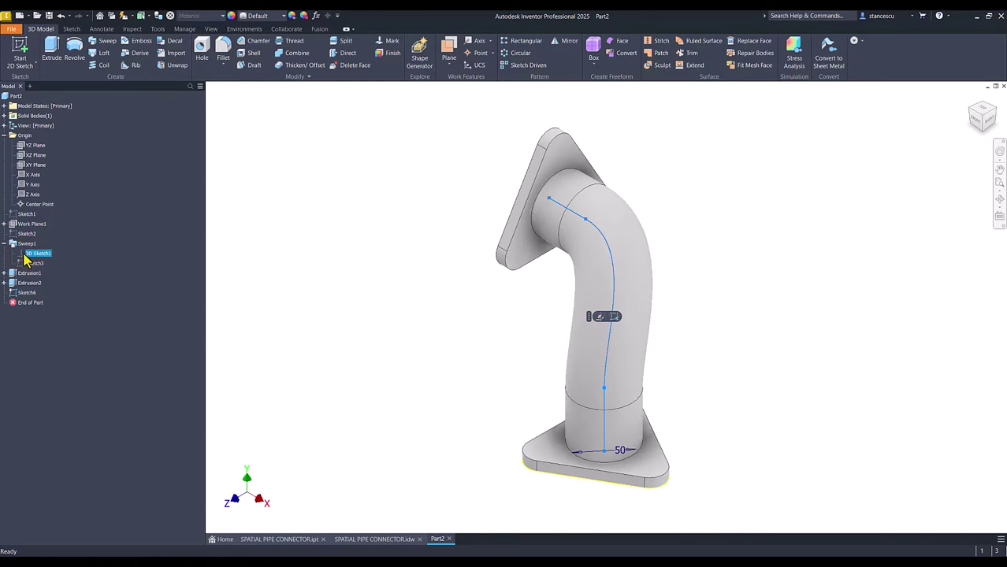
right_click(26, 256)
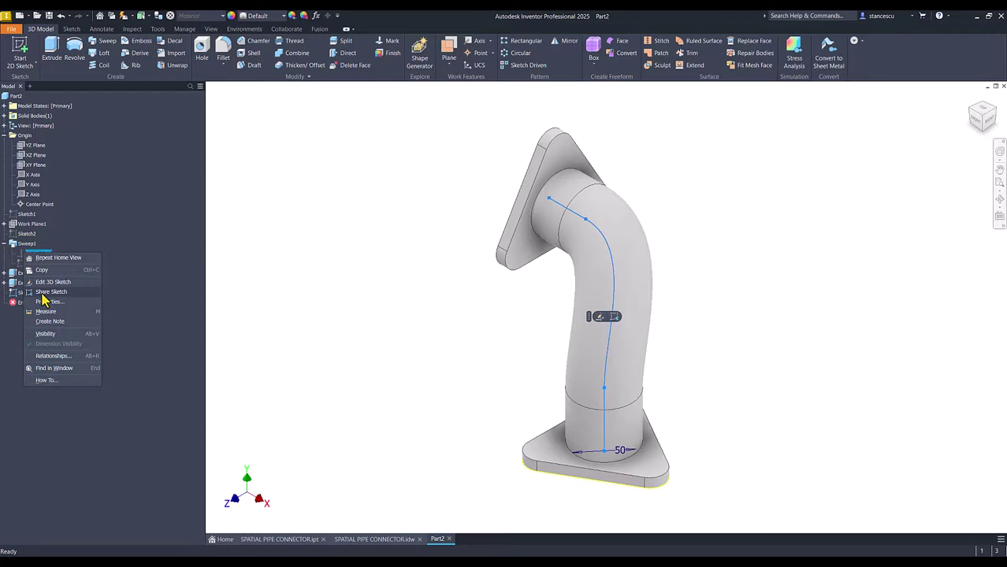
click(314, 253)
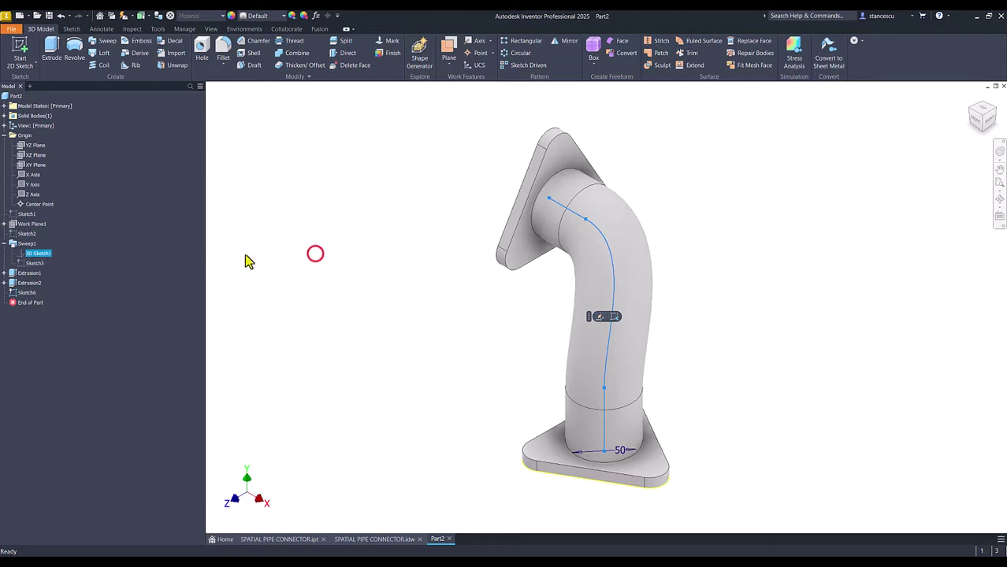
right_click(30, 254)
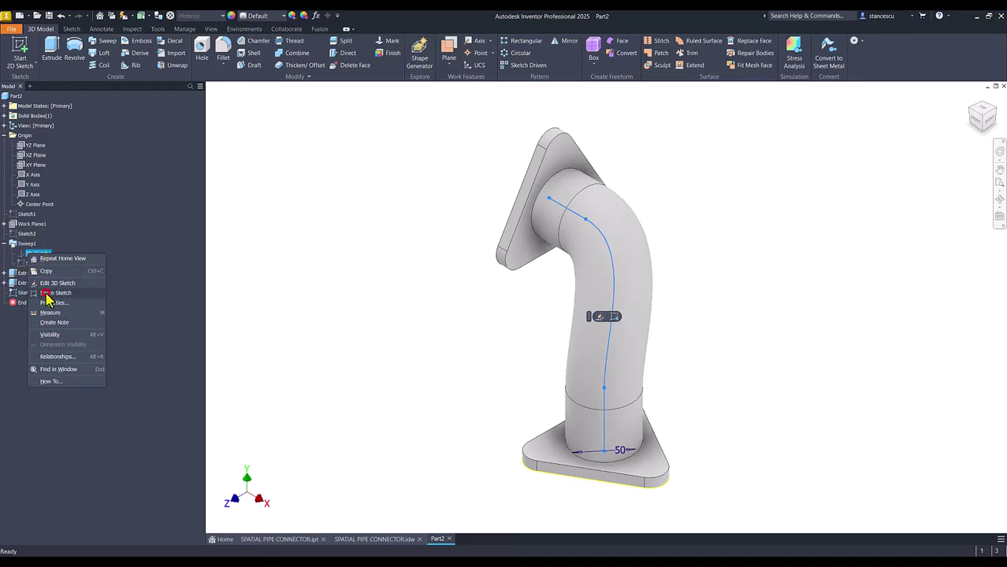
click(47, 292)
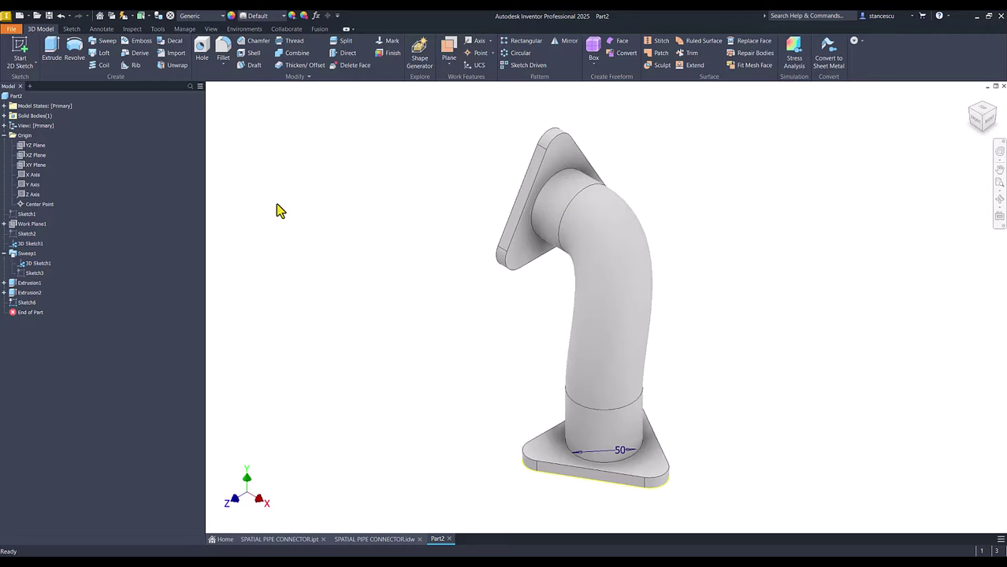
right_click(29, 244)
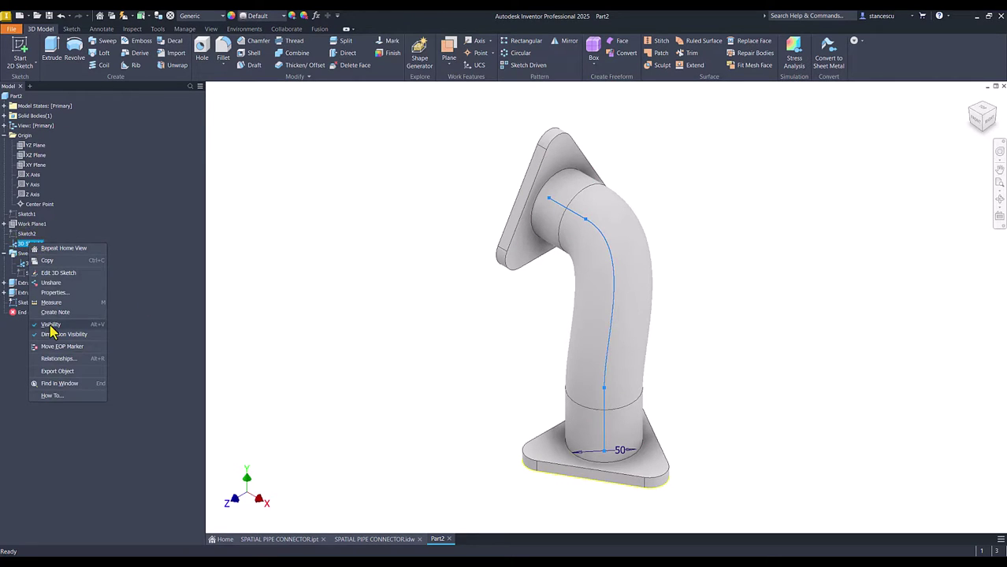
click(274, 251)
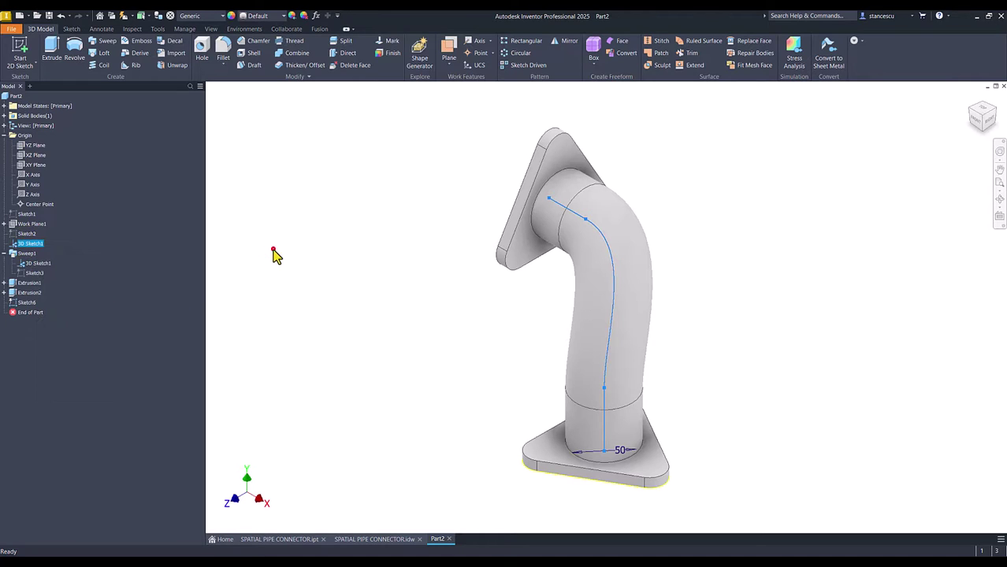
click(361, 240)
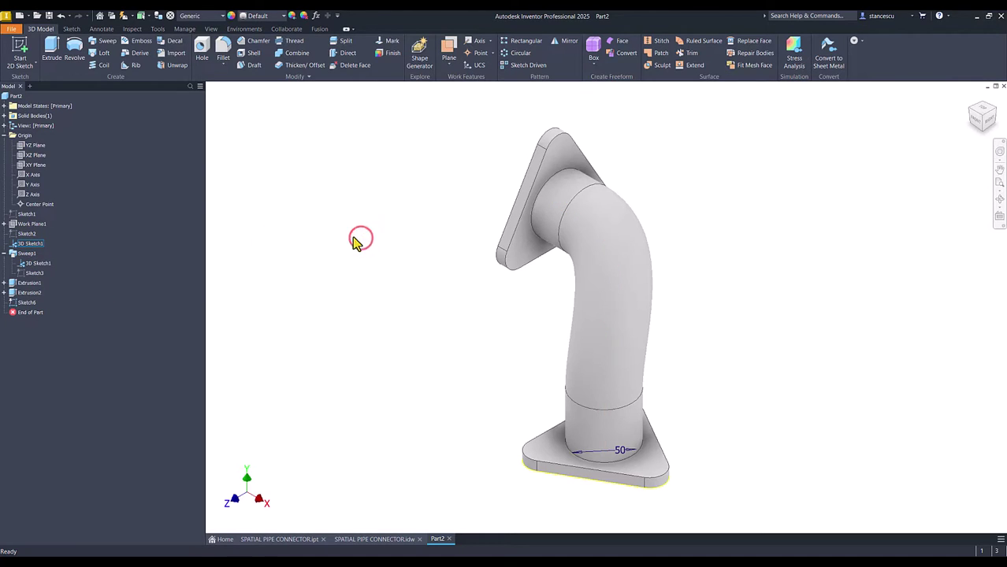
Sweep the 50 mm circle along shared 3D Sketch1 as a Cut to bore through the pipe
click(107, 41)
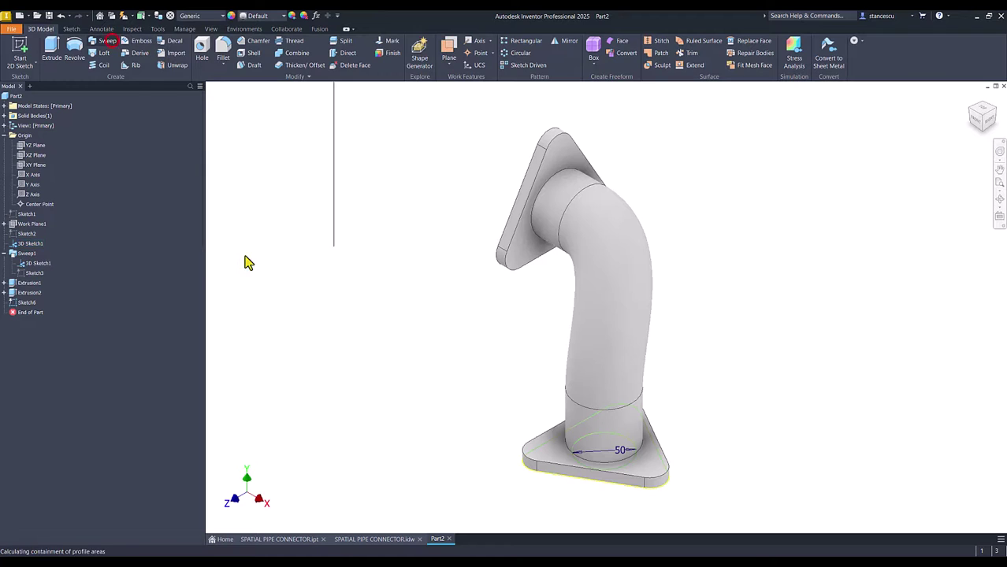
click(589, 443)
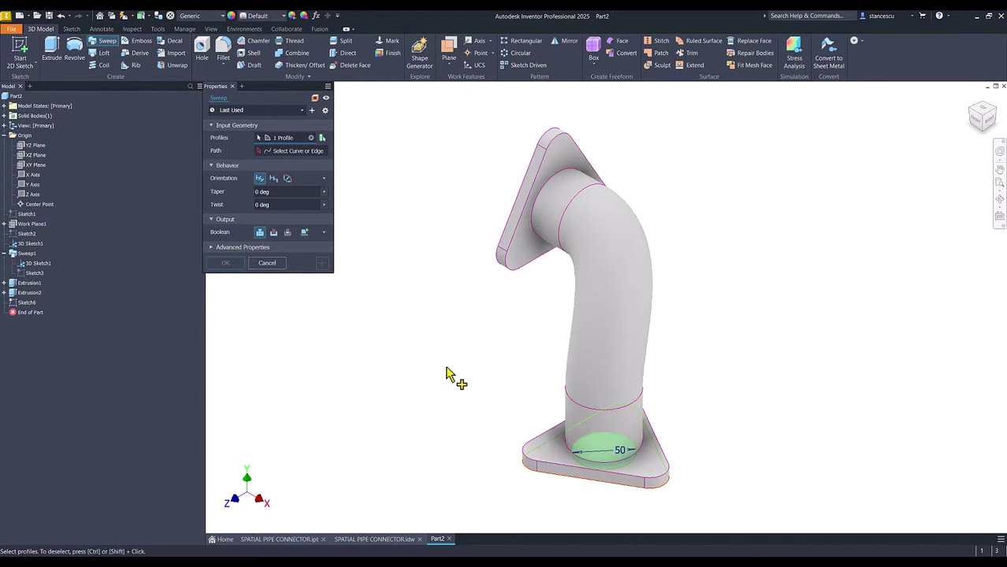
click(294, 153)
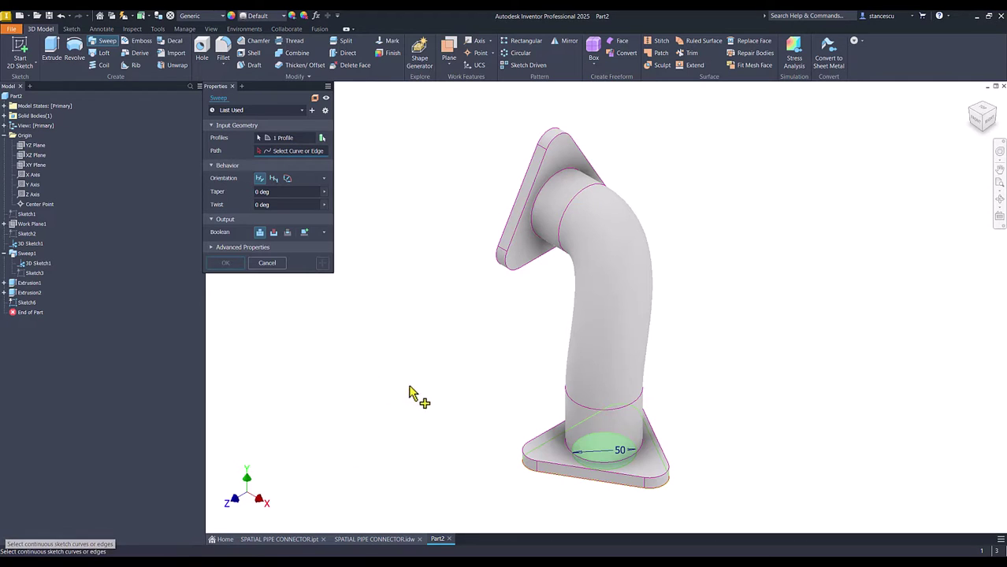
click(610, 339)
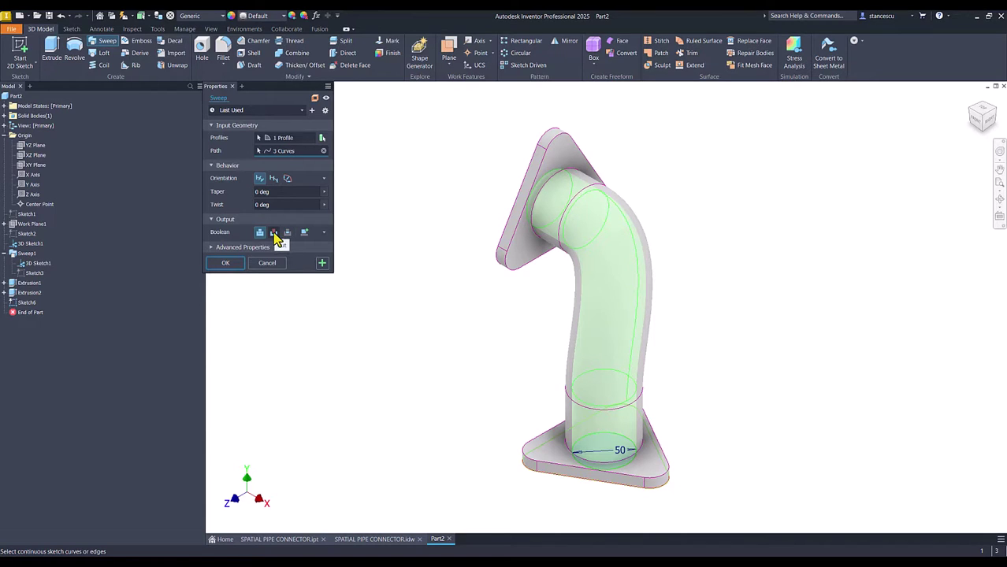
click(274, 232)
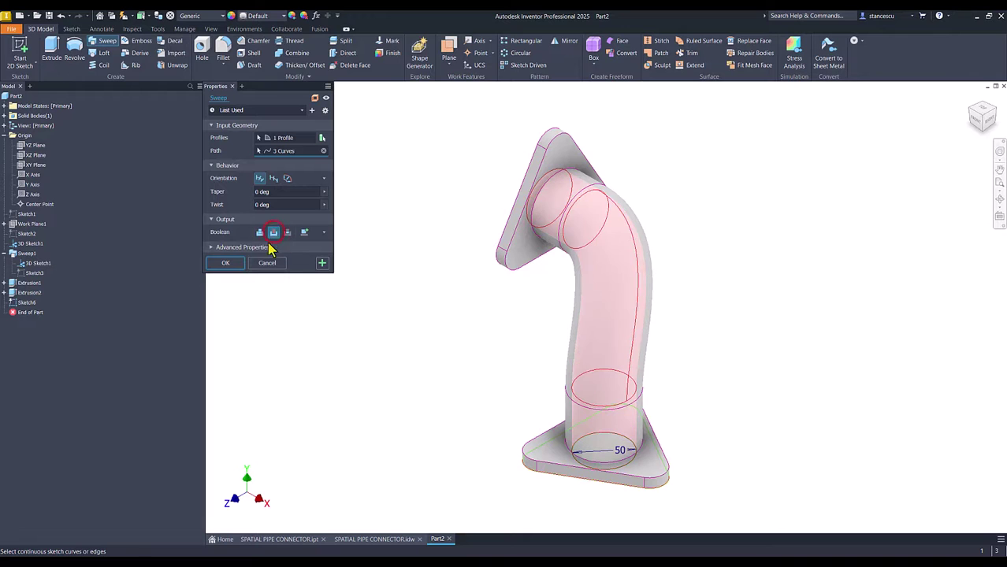
click(230, 263)
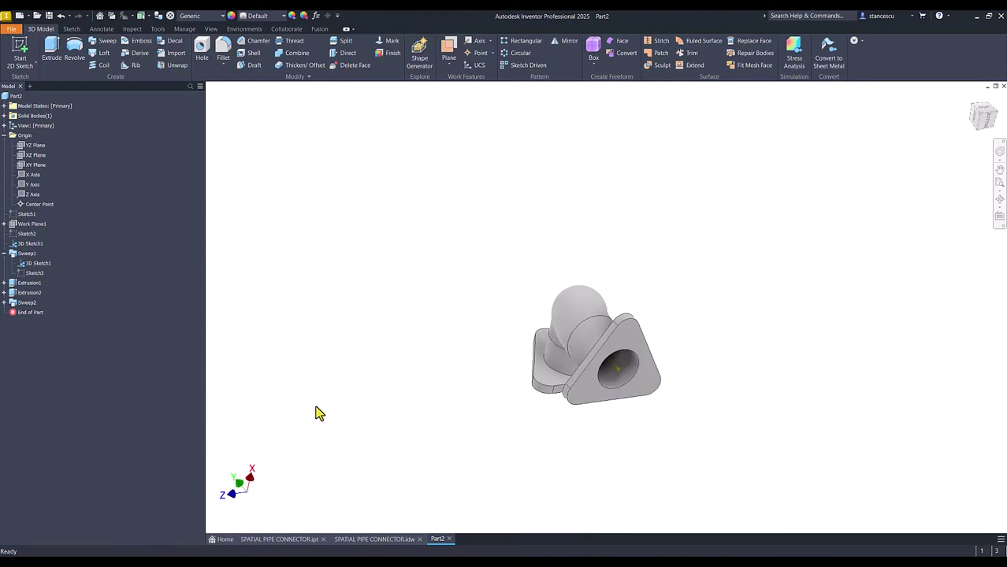
Hide the shared 3D path sketch and return to the home isometric view
right_click(19, 250)
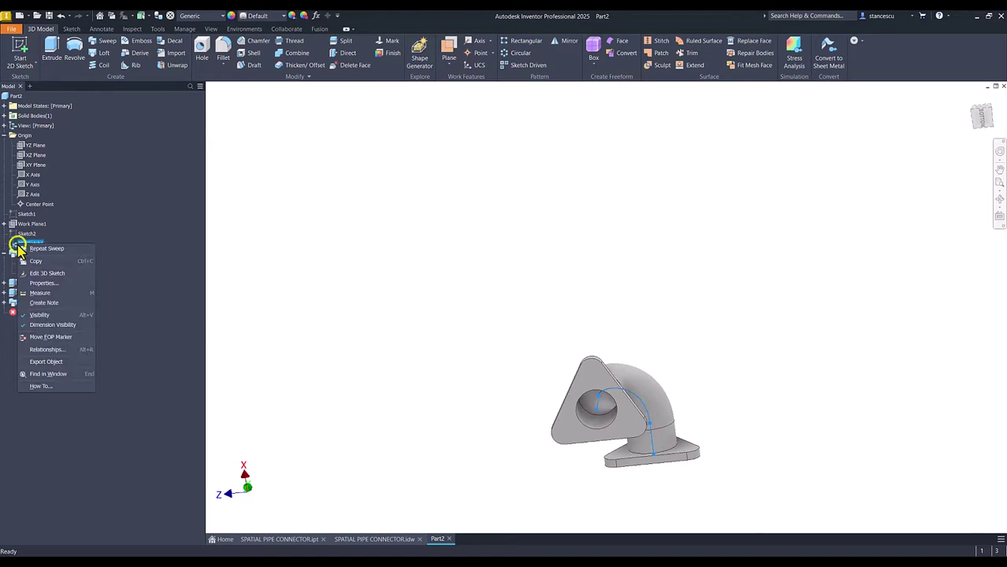
click(34, 315)
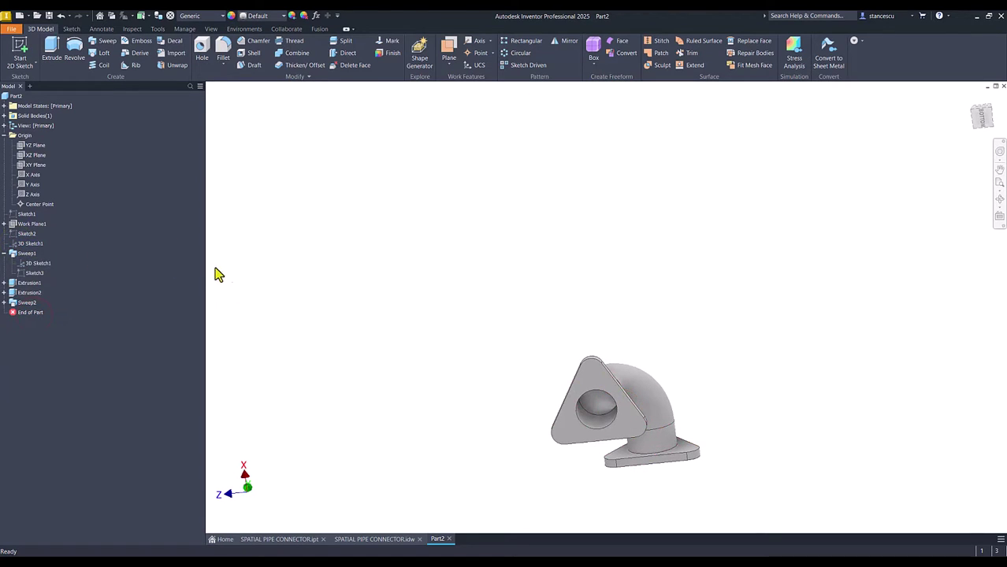
key(F6)
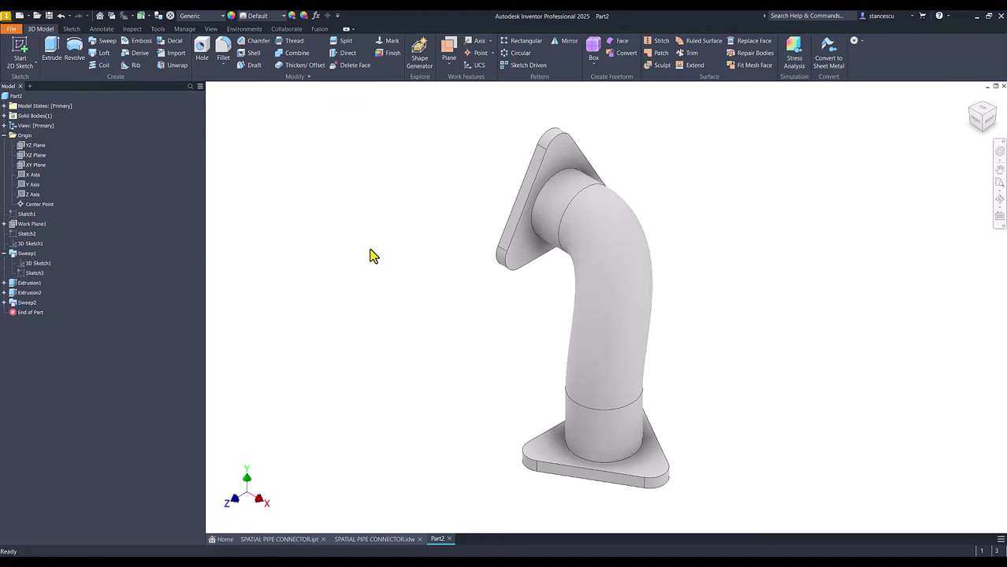
Fillet the upper and lower pipe-to-flange joint edges with a 5 mm radius
click(550, 188)
click(562, 179)
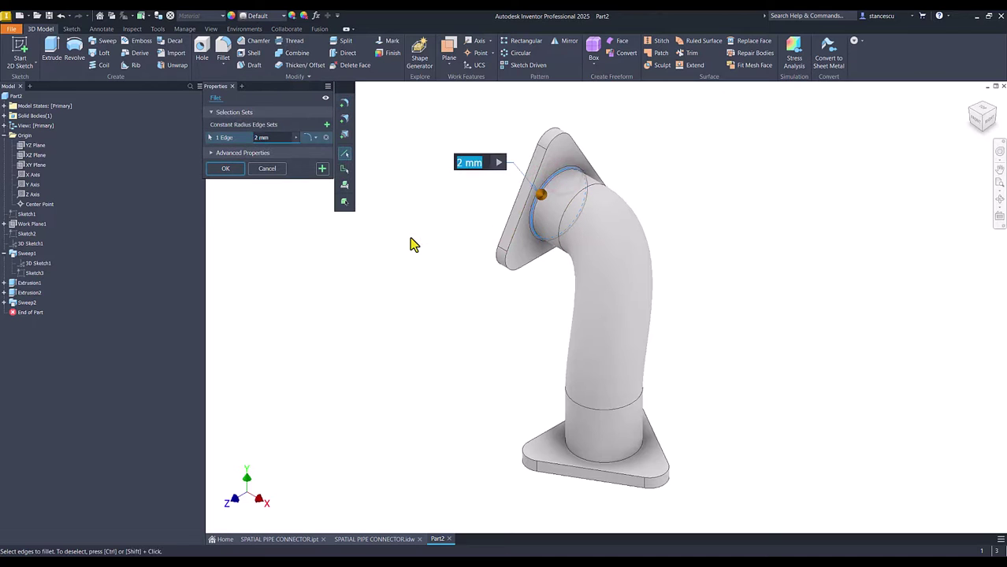
text(5)
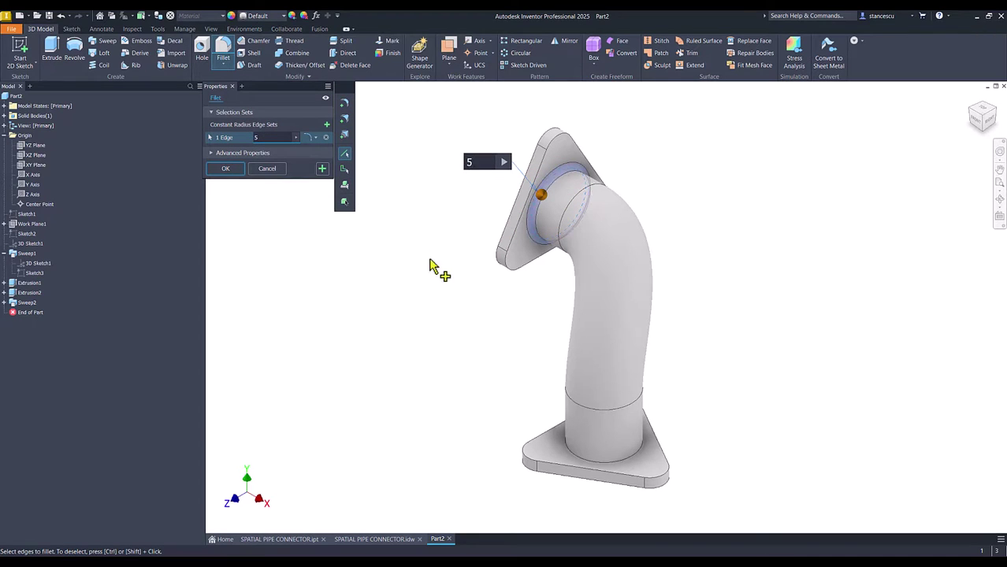
click(573, 454)
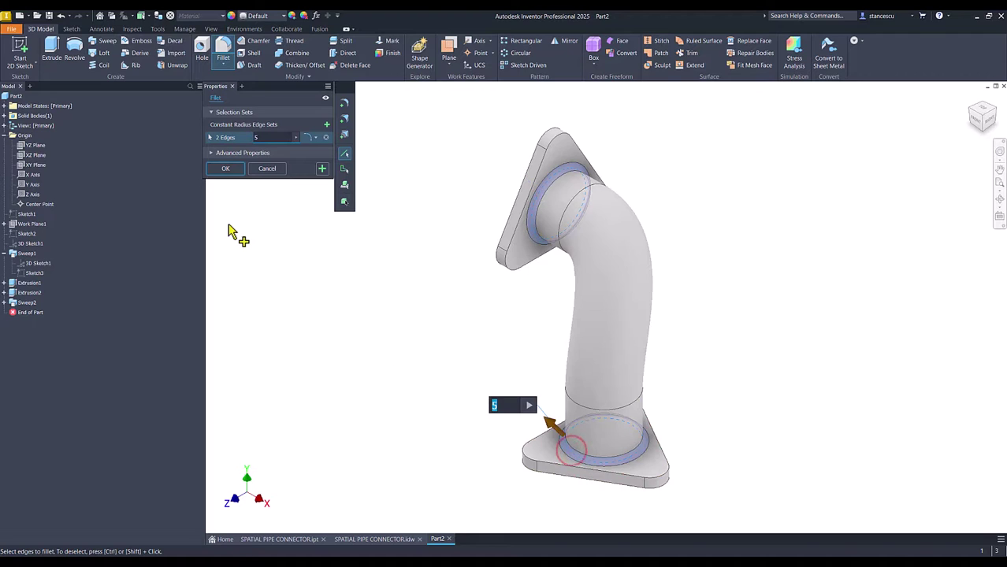
click(225, 169)
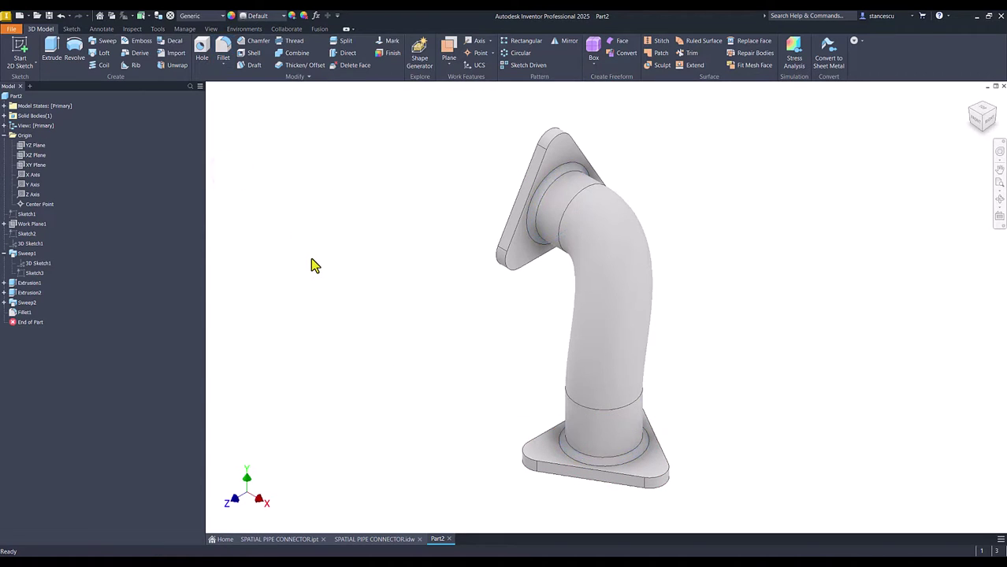
Reset to the home view and switch to the SPATIAL PIPE CONNECTOR.idw drawing
key(F6)
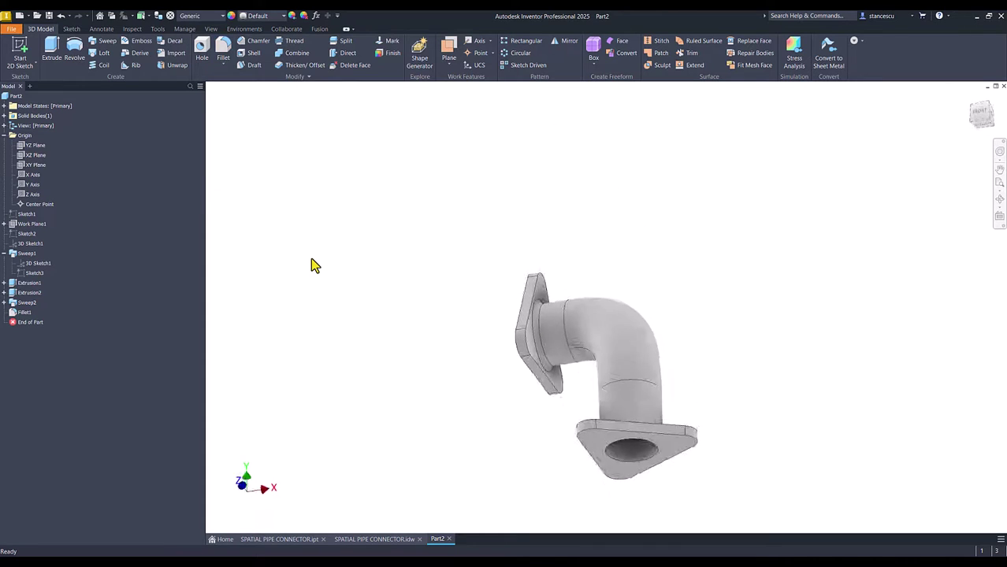
key(F6)
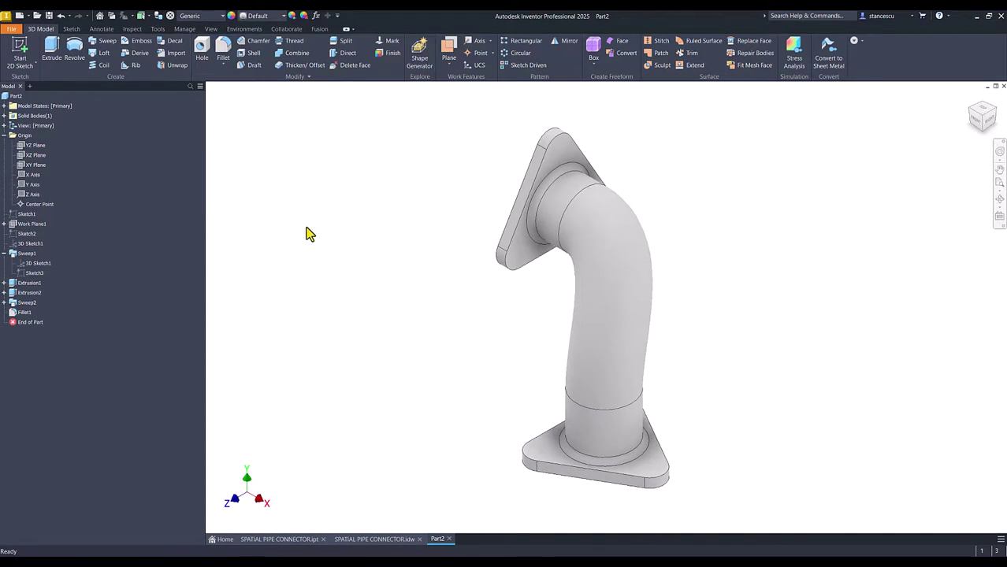
click(379, 540)
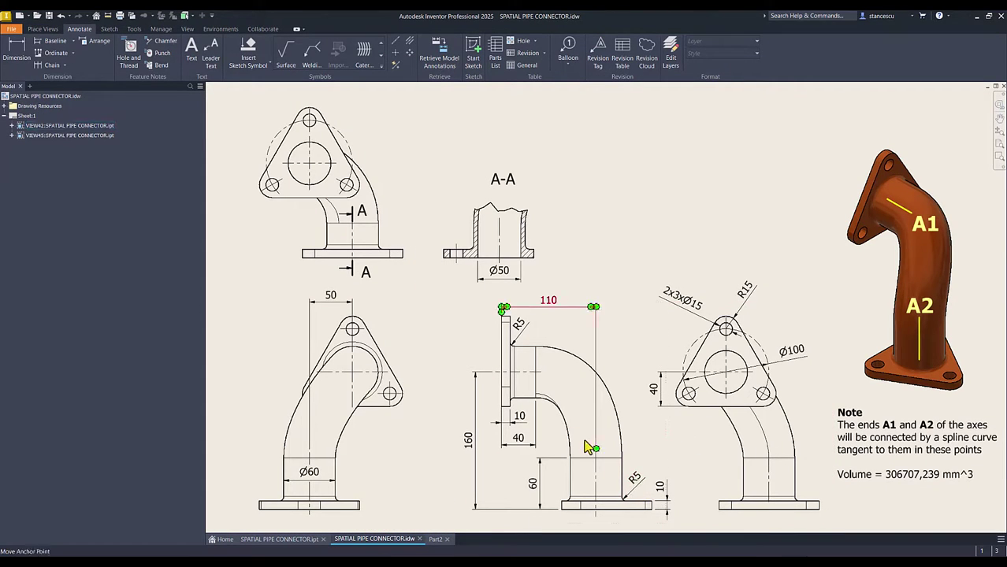
click(516, 337)
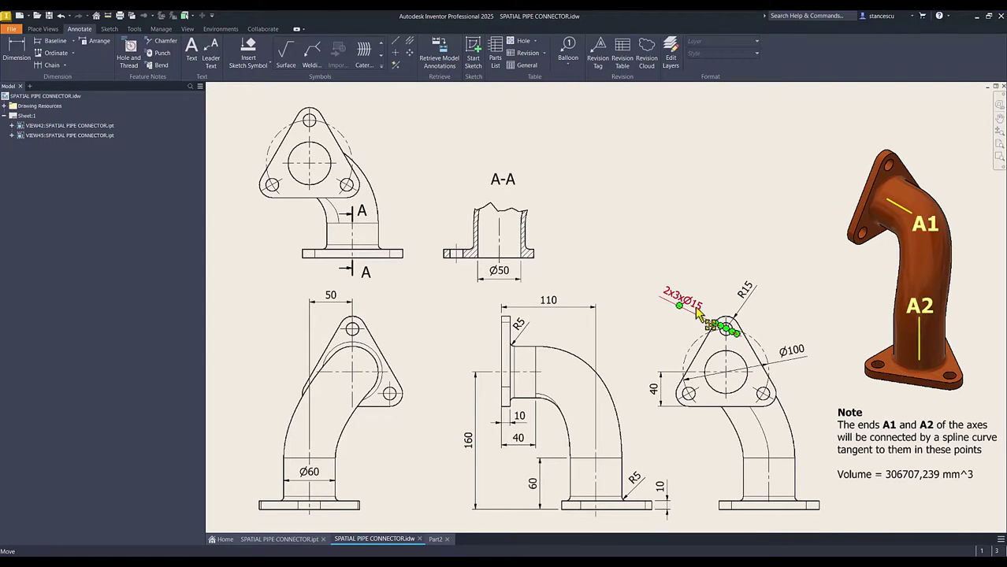
click(436, 539)
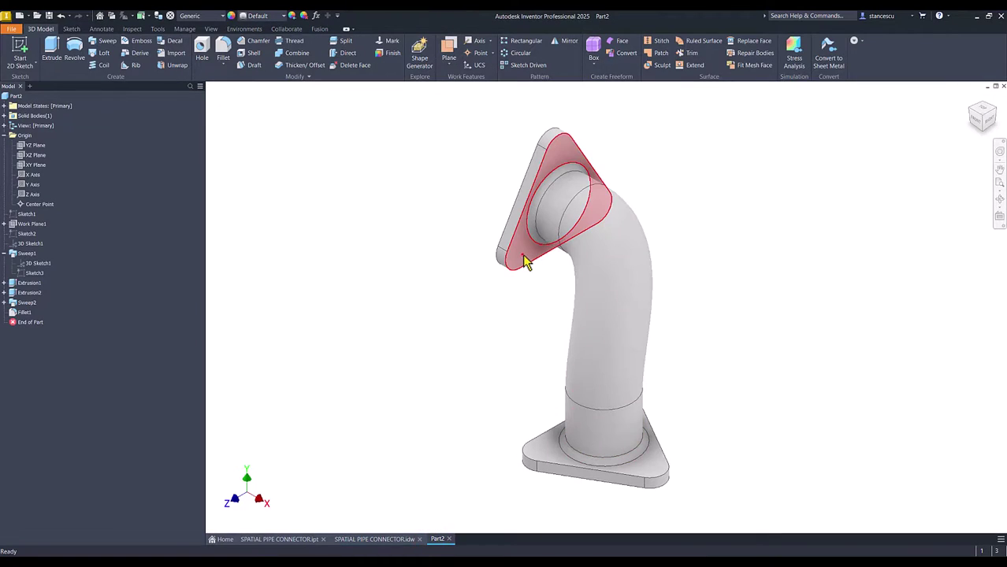
Create and finish a new sketch on the upper flange face
click(524, 262)
click(597, 249)
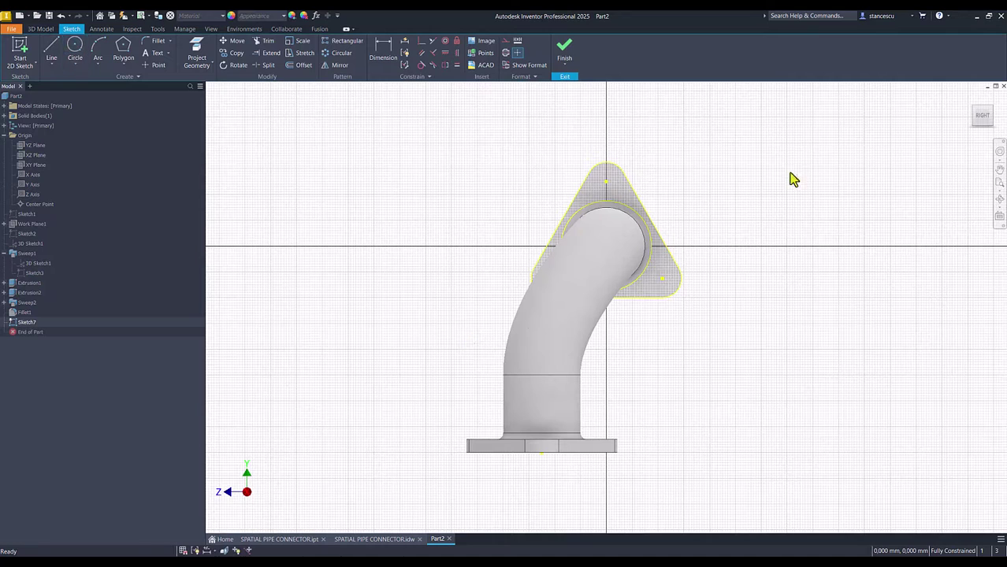
click(564, 49)
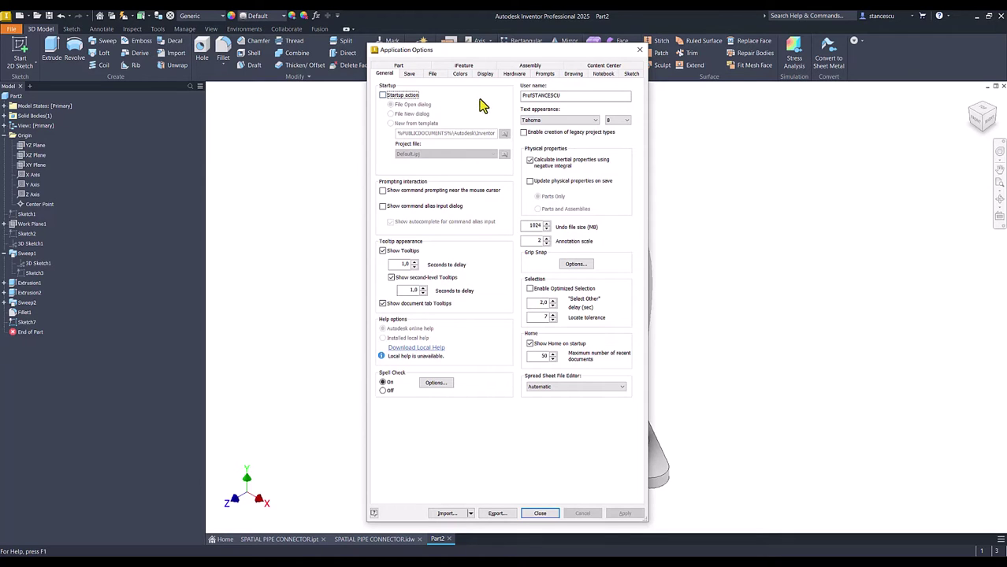
Review the Sketch settings in Application Options, close them, and start the Hole command
click(631, 73)
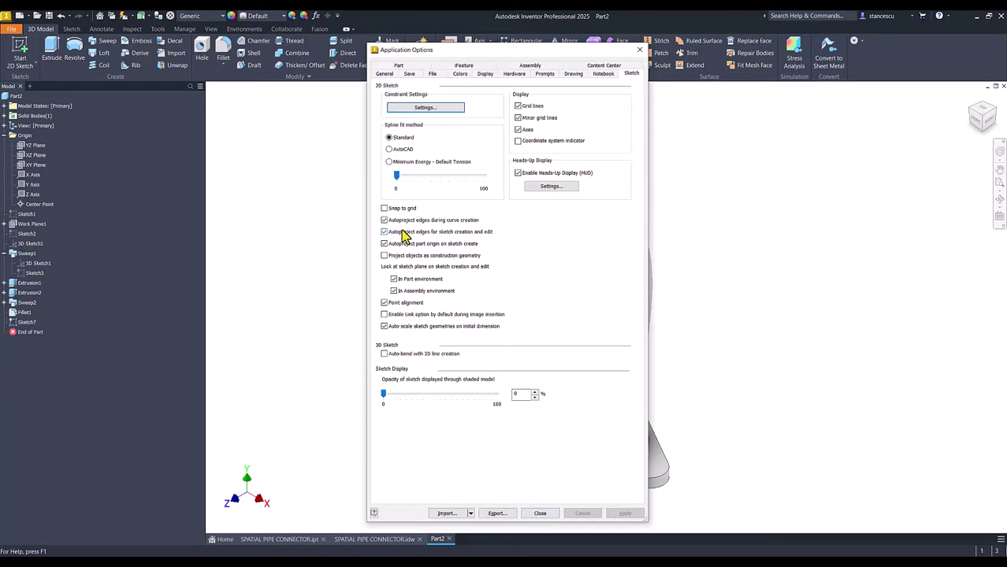
click(540, 513)
click(694, 174)
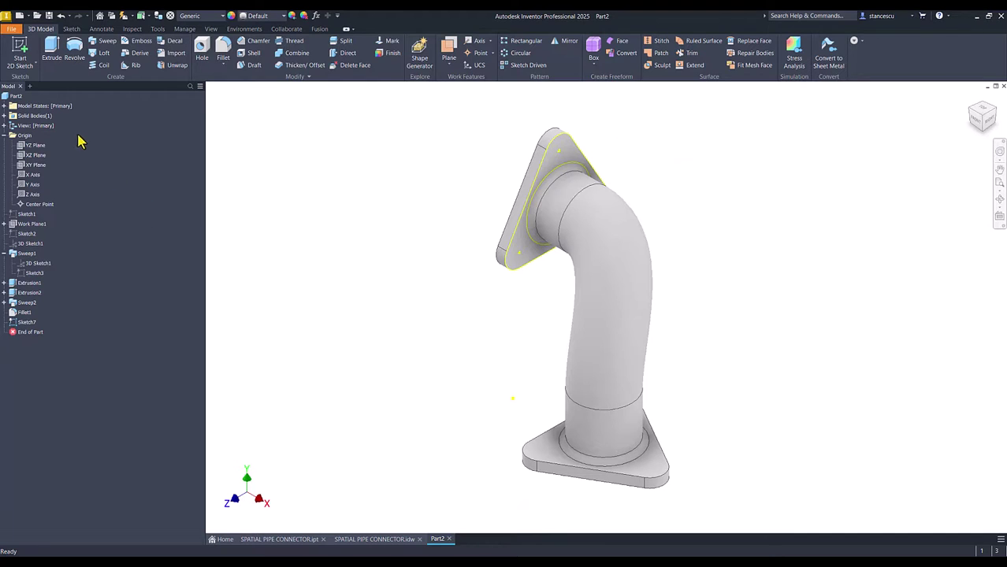
click(11, 28)
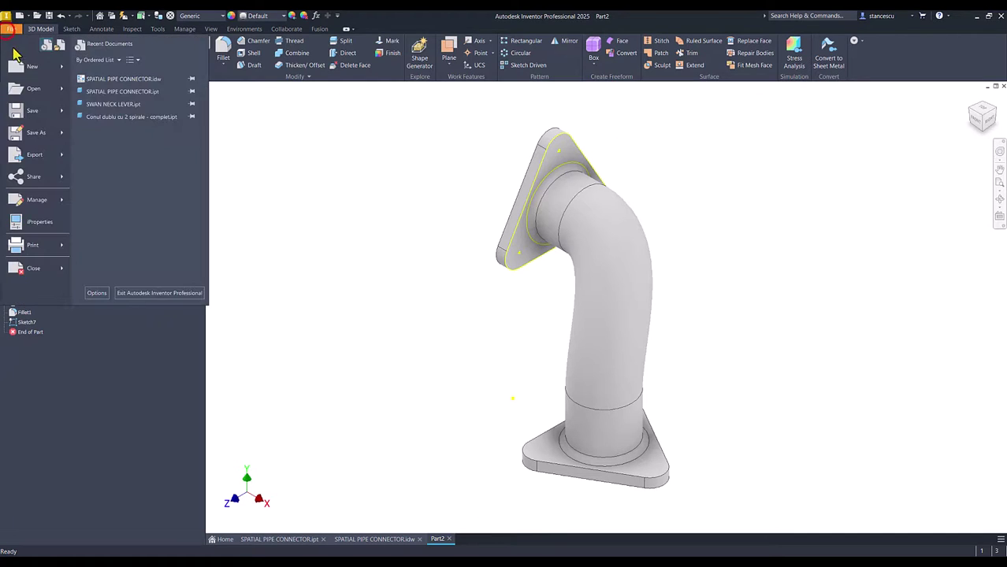
click(96, 293)
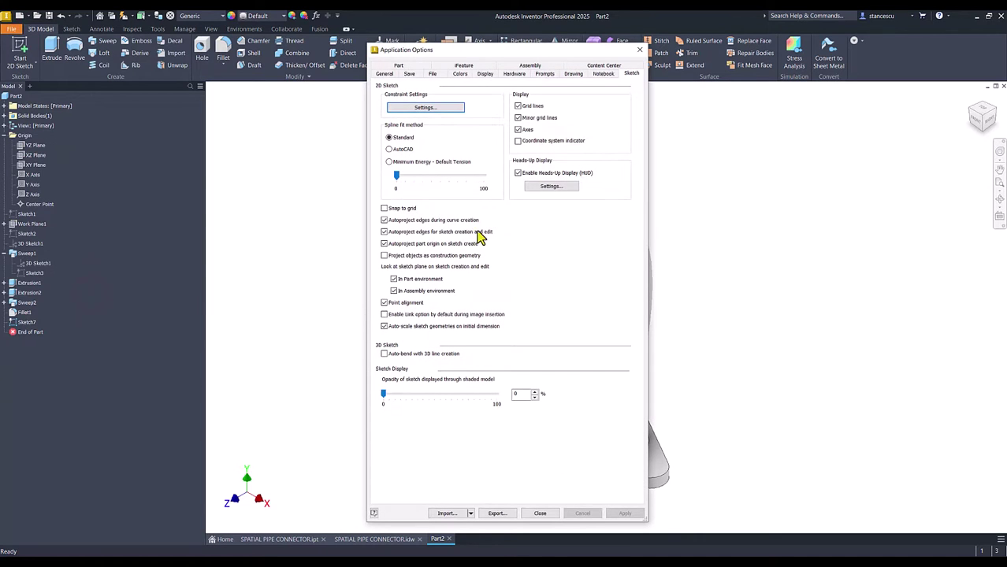
click(640, 49)
click(316, 133)
click(202, 49)
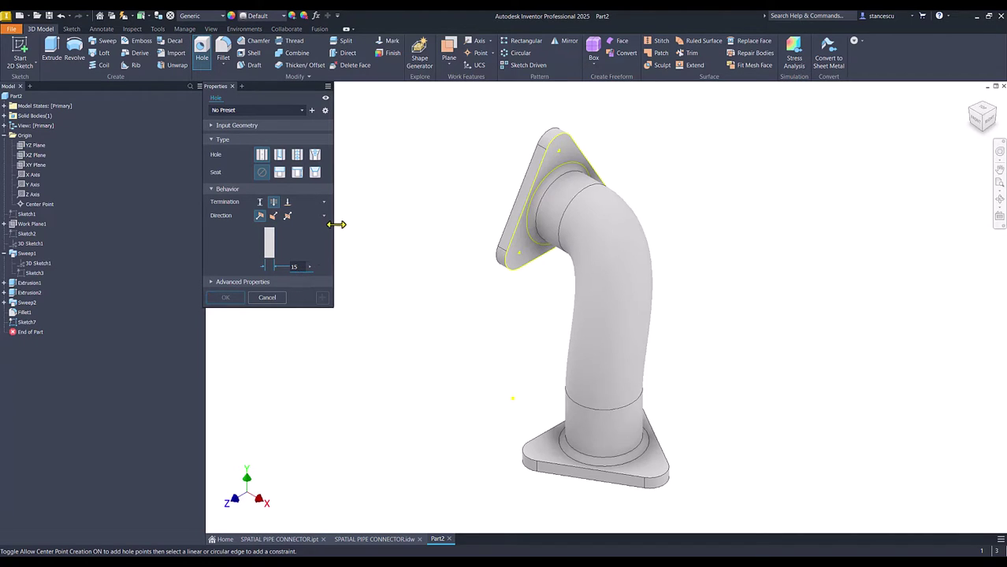
Place Hole1's three 15 mm holes at the upper flange's corner points
click(518, 254)
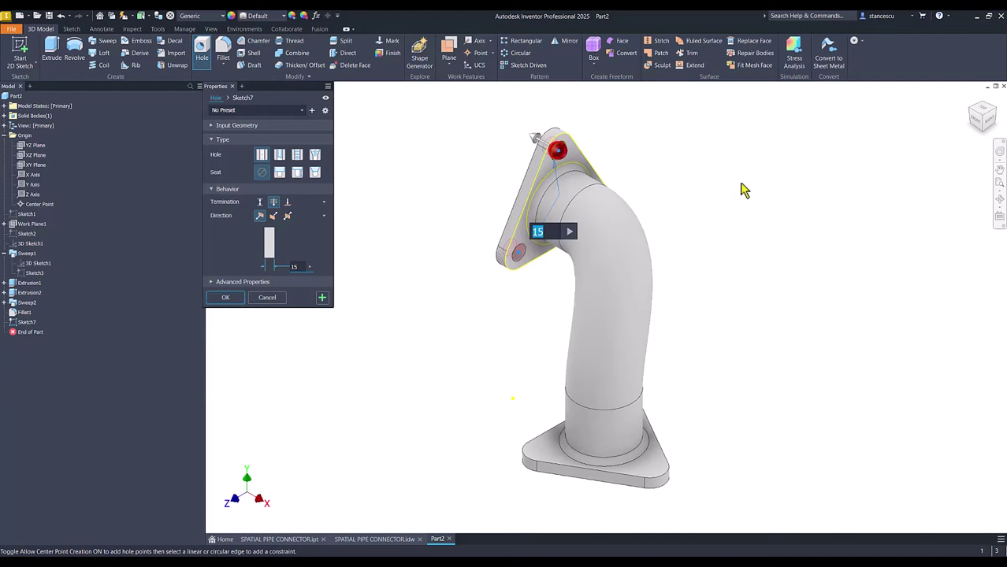
shift+middle_drag(735, 193, 686, 270)
click(676, 262)
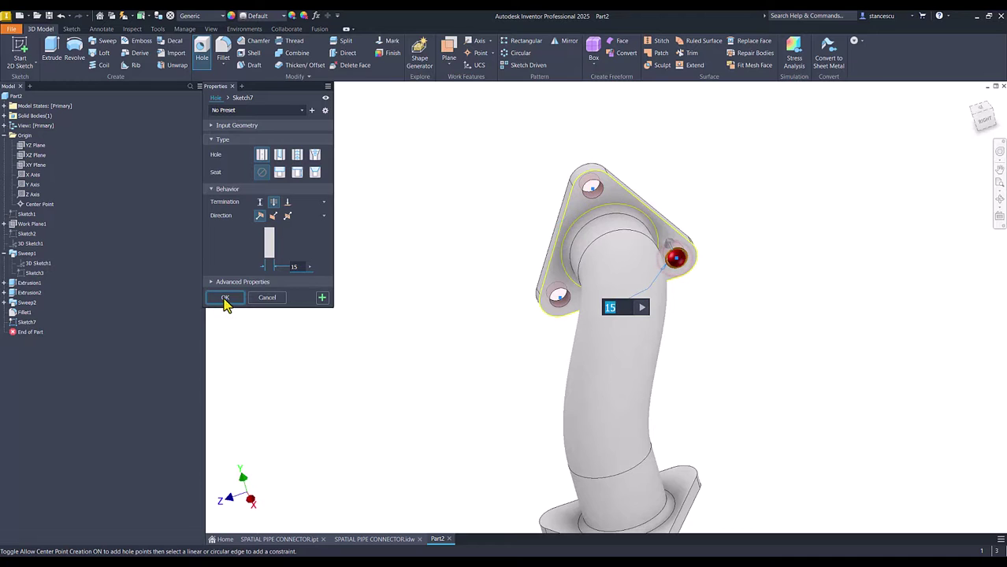
click(226, 297)
key(F6)
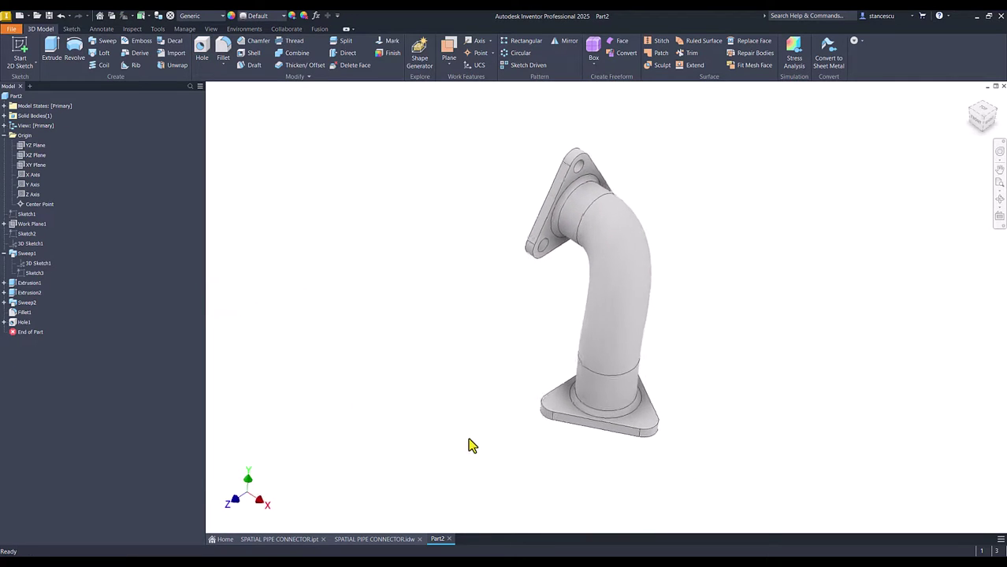
Create and finish a sketch on the bottom flange face
click(563, 411)
click(628, 404)
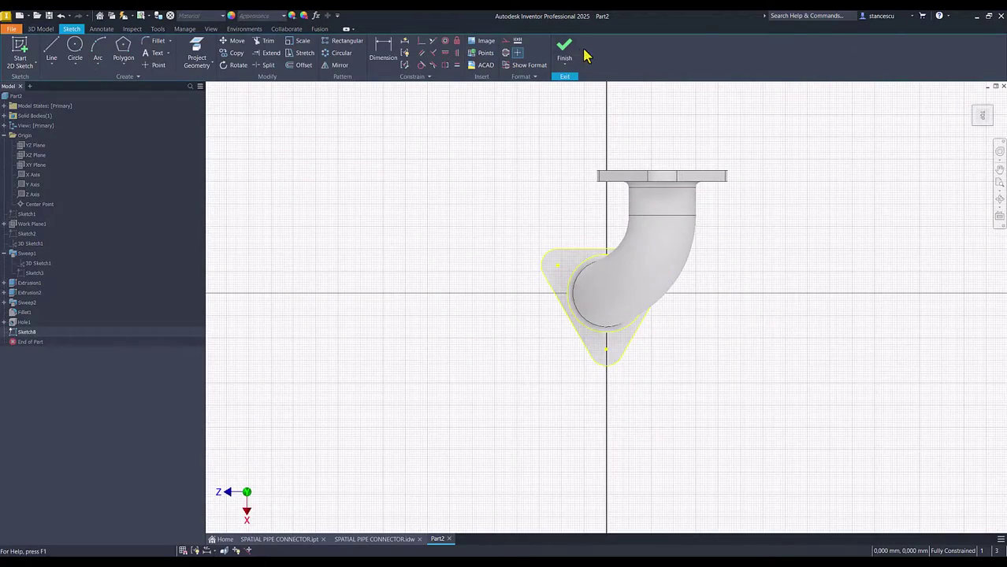
click(566, 52)
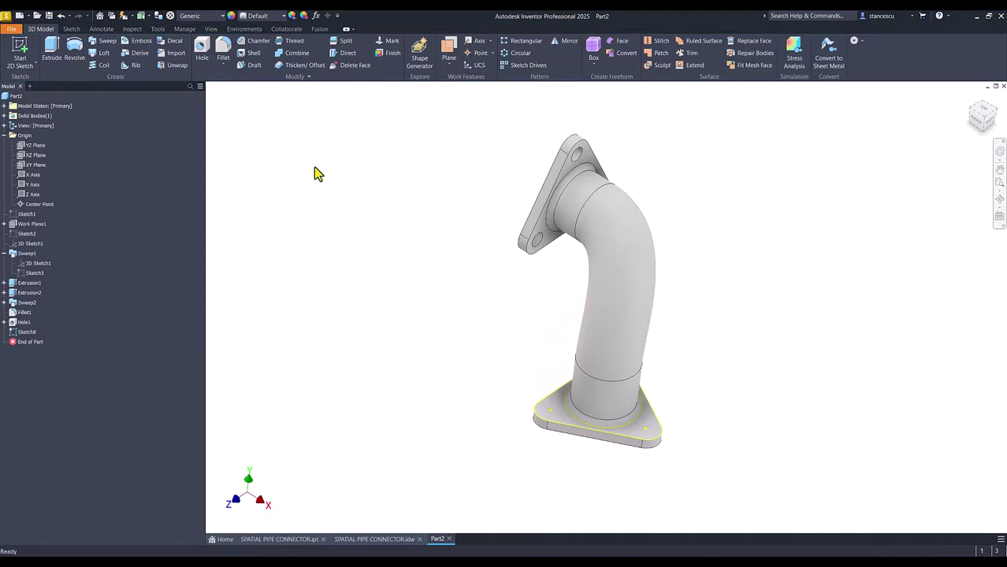
Drill Hole2, three 15 mm holes at the bottom flange's corner points
click(202, 49)
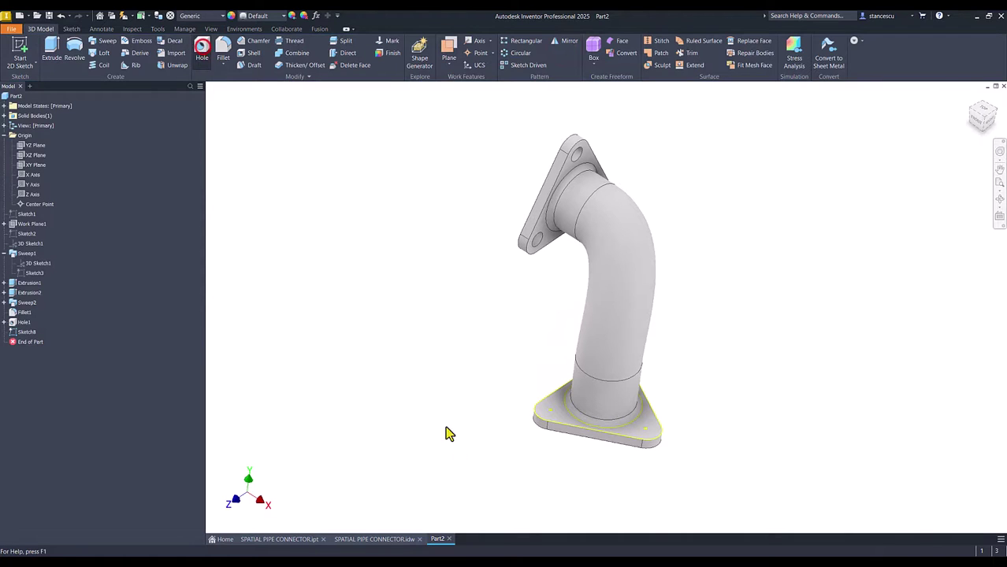
click(551, 411)
click(644, 431)
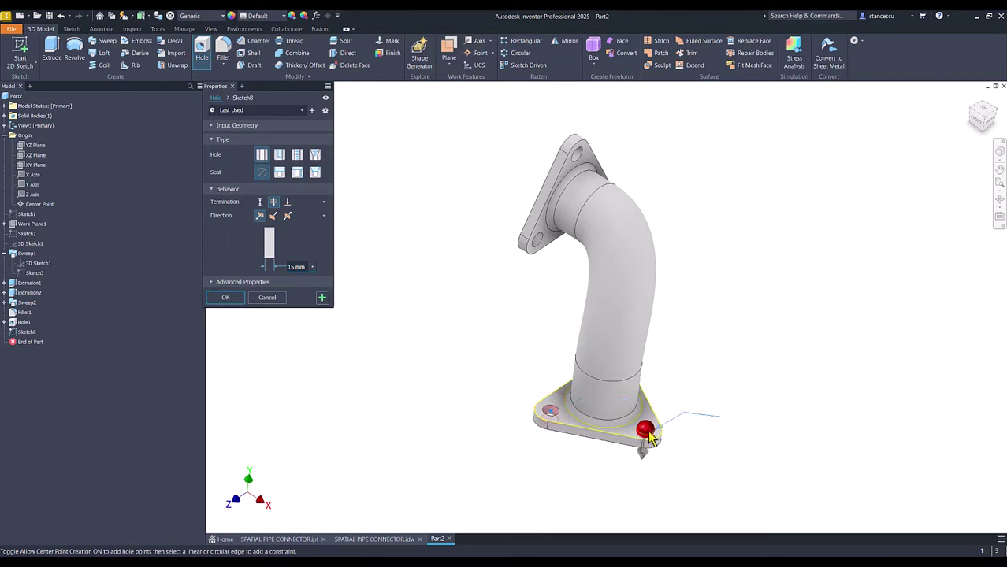
mouse_move(719, 441)
shift+middle_down()
mouse_move(709, 412)
mouse_move(674, 400)
shift+middle_up()
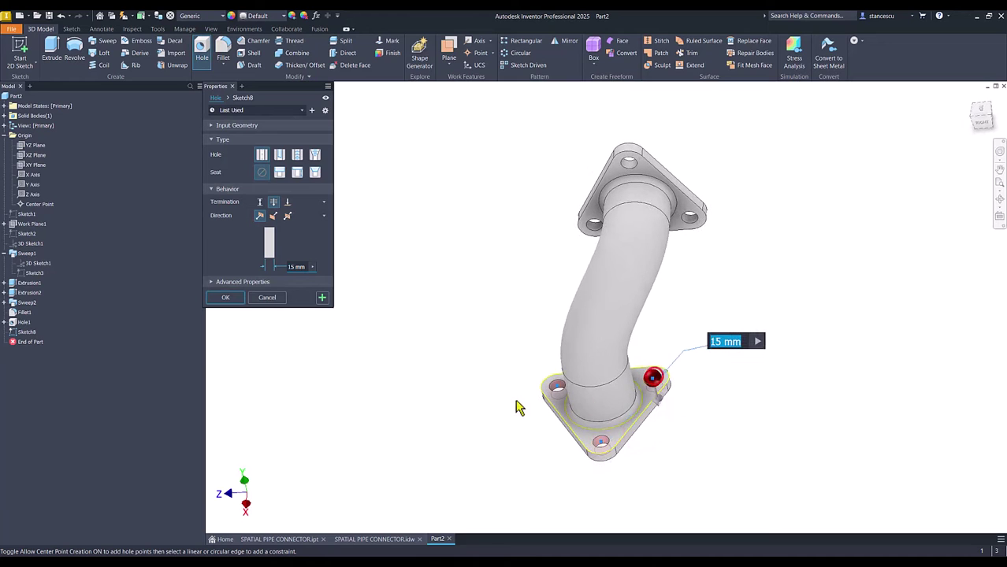
click(230, 300)
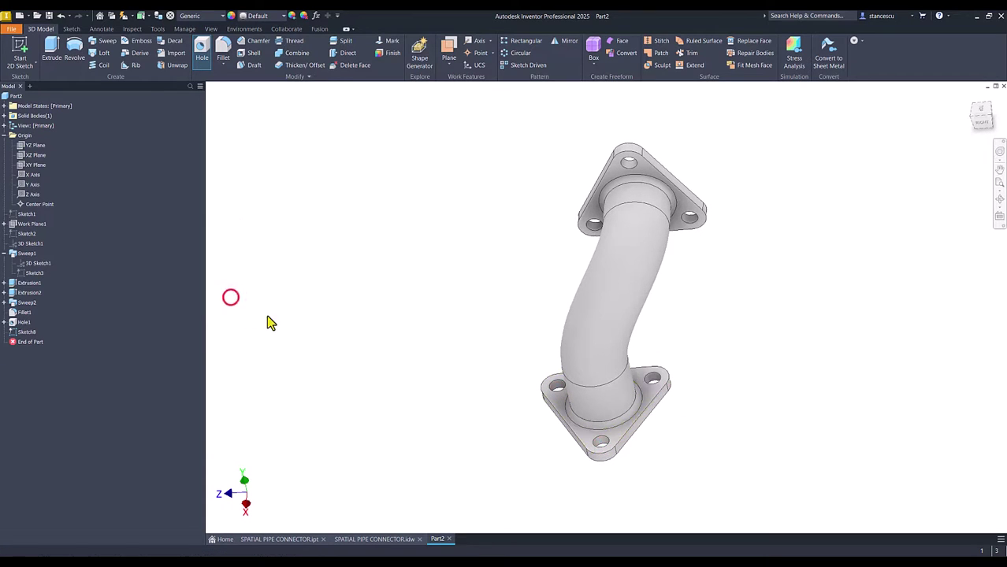
Return to the home view and hide the Sweep1 sketches and Origin planes and axes
click(354, 319)
key(F6)
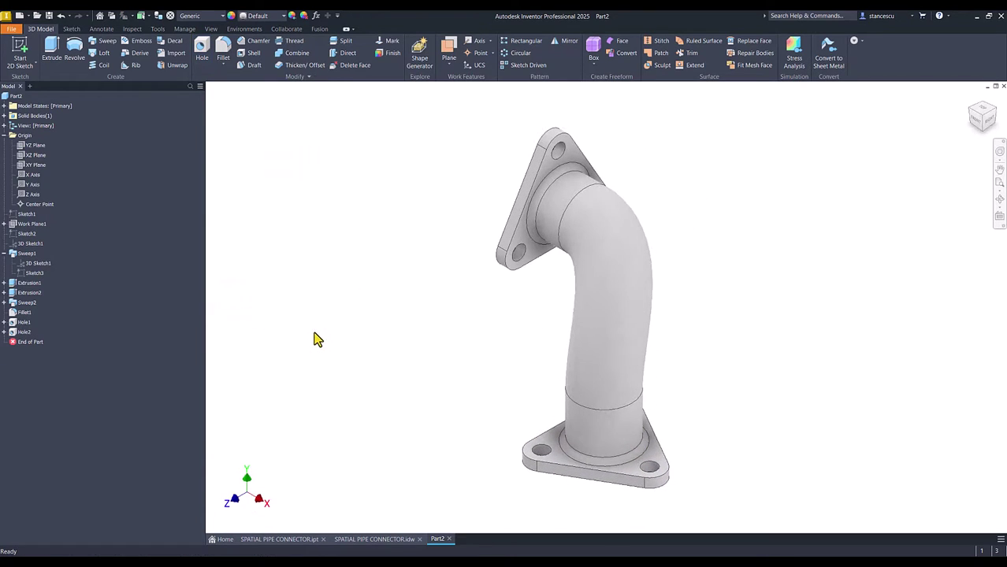
click(4, 253)
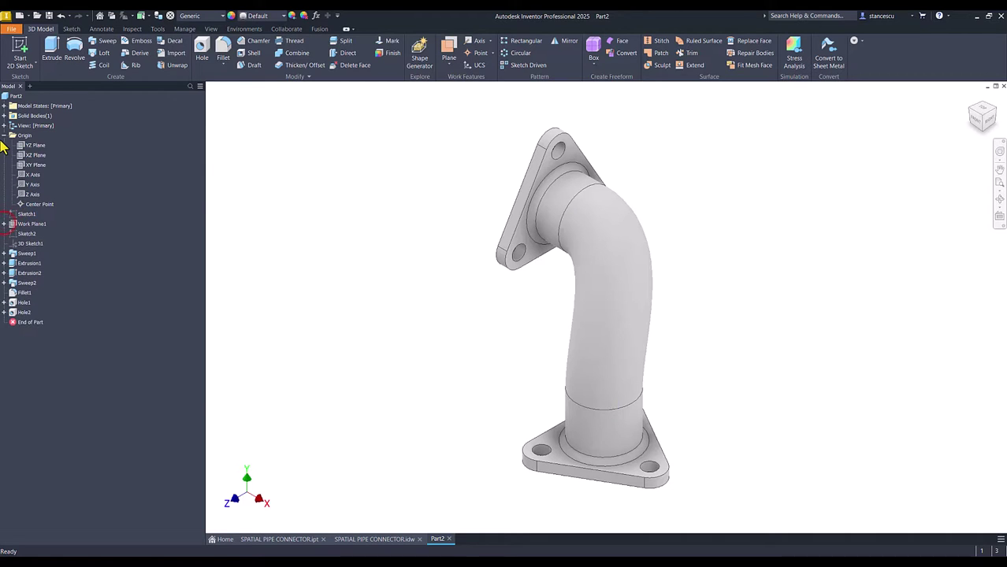
click(4, 136)
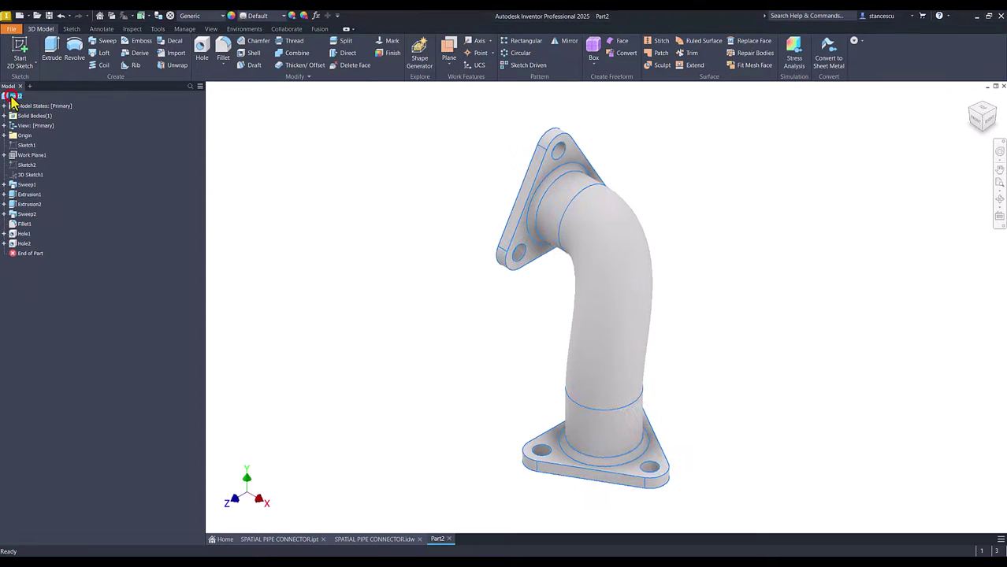
Update Part2's physical properties in iProperties and copy the volume 306707,887 mm^3
right_click(11, 96)
click(46, 238)
click(530, 150)
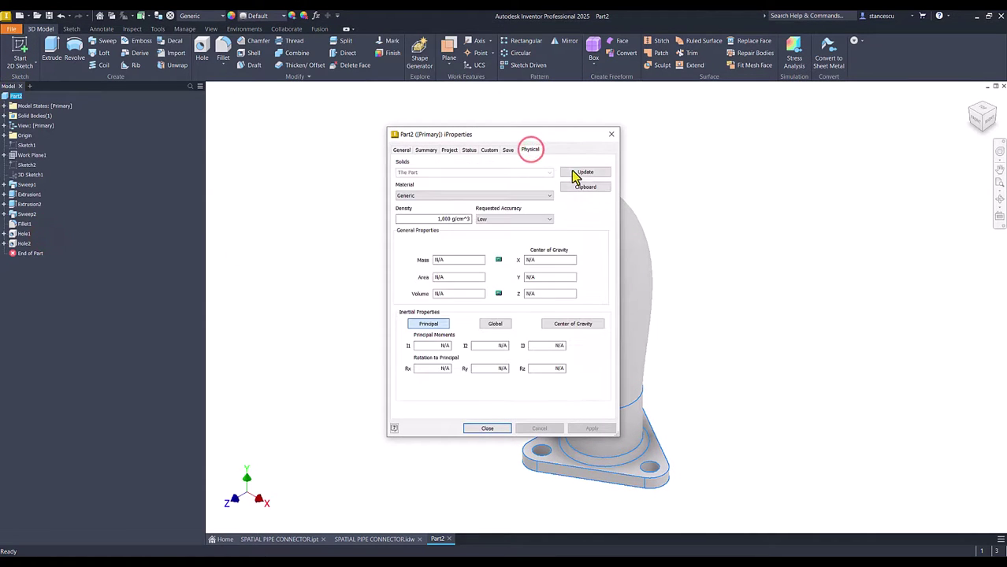
click(579, 173)
drag(478, 293, 382, 294)
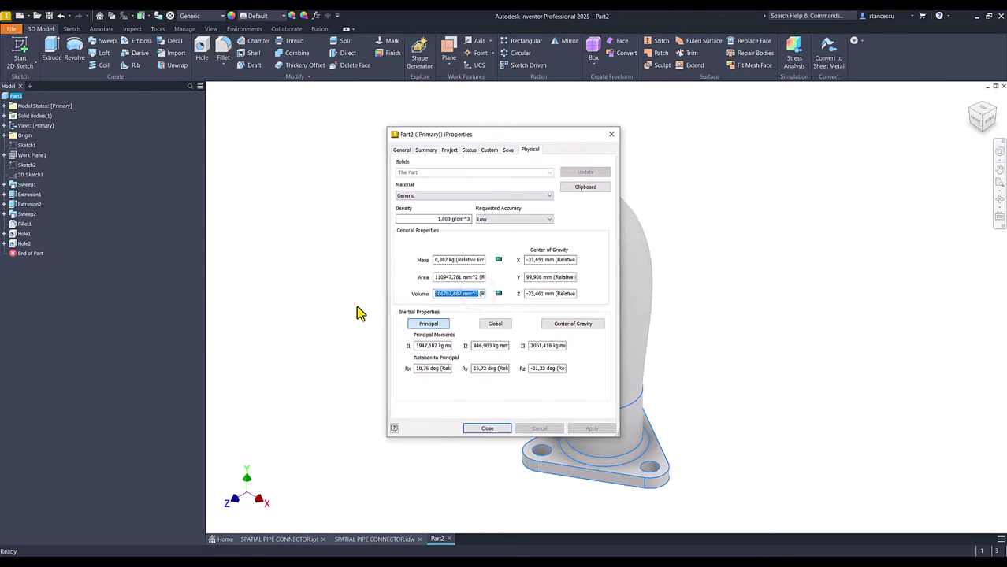
key(ctrl+c)
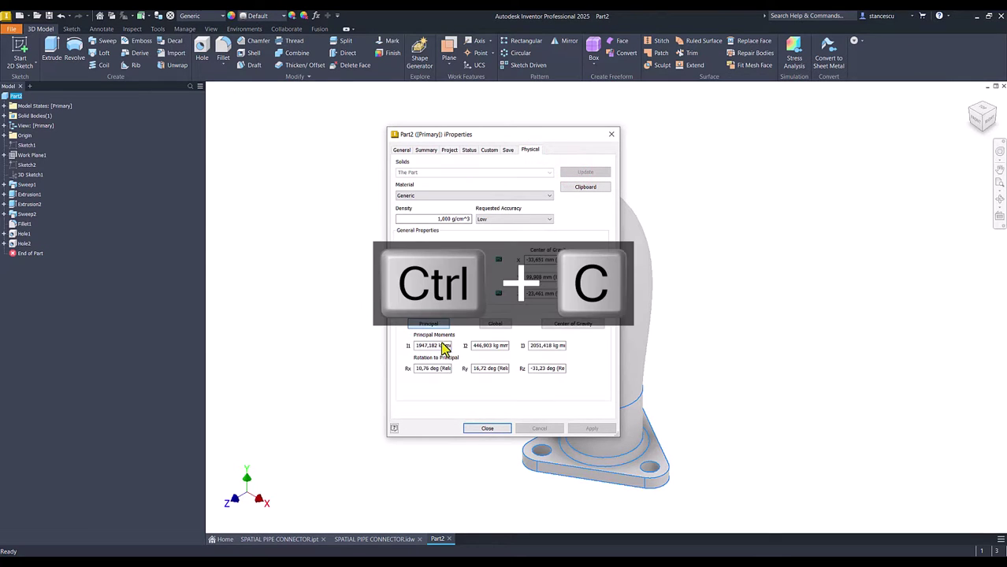
In the SPATIAL PIPE CONNECTOR.idw note, replace volume 306707,239 mm^3 with 306707,887 mm^3
click(487, 429)
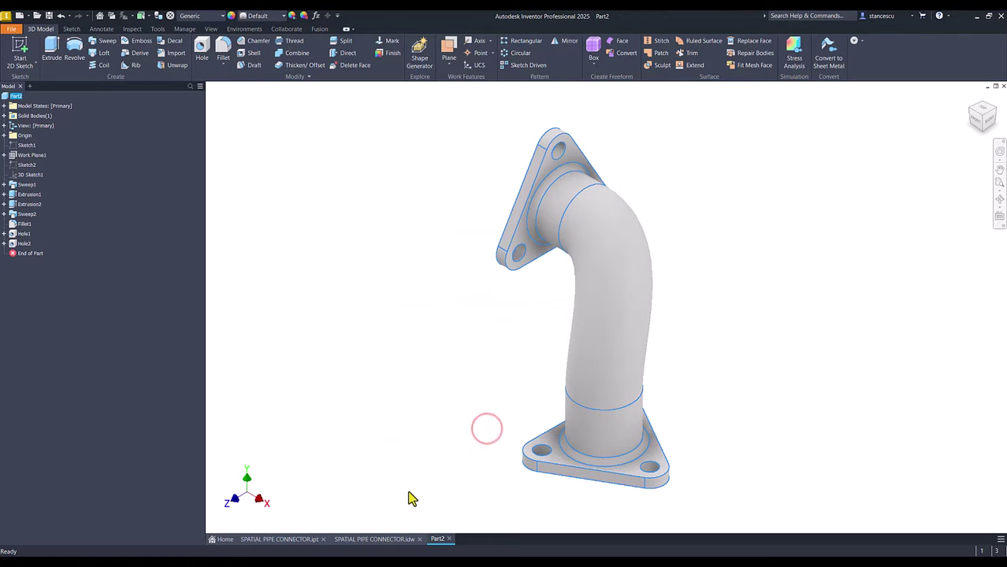
click(393, 539)
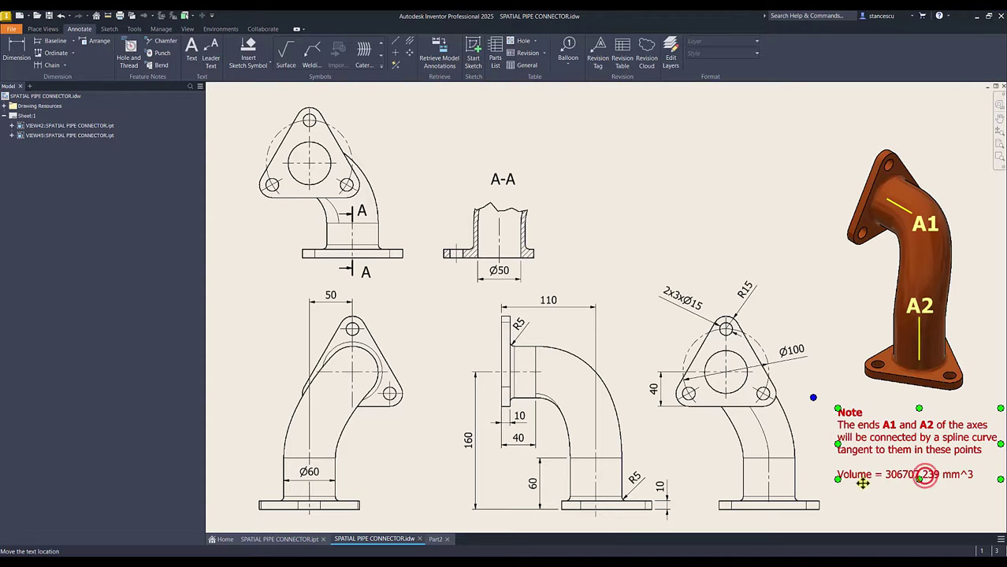
double_click(923, 476)
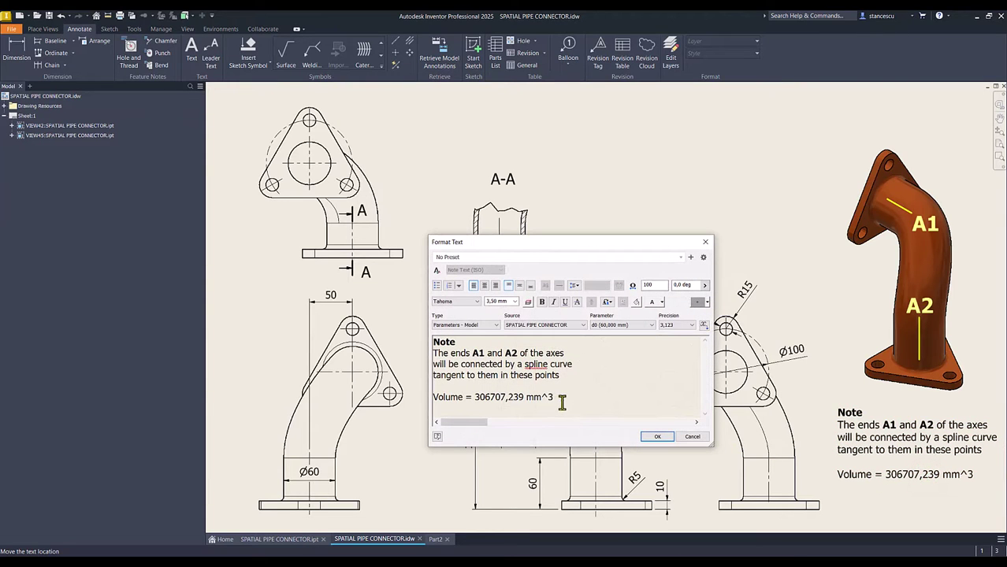
key(Return)
key(ctrl+v)
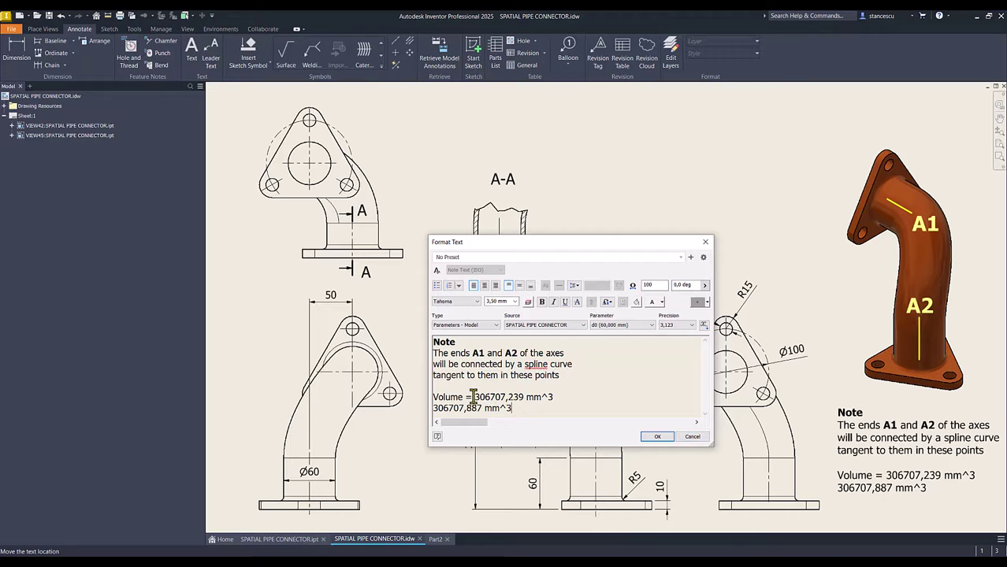
drag(475, 397, 543, 397)
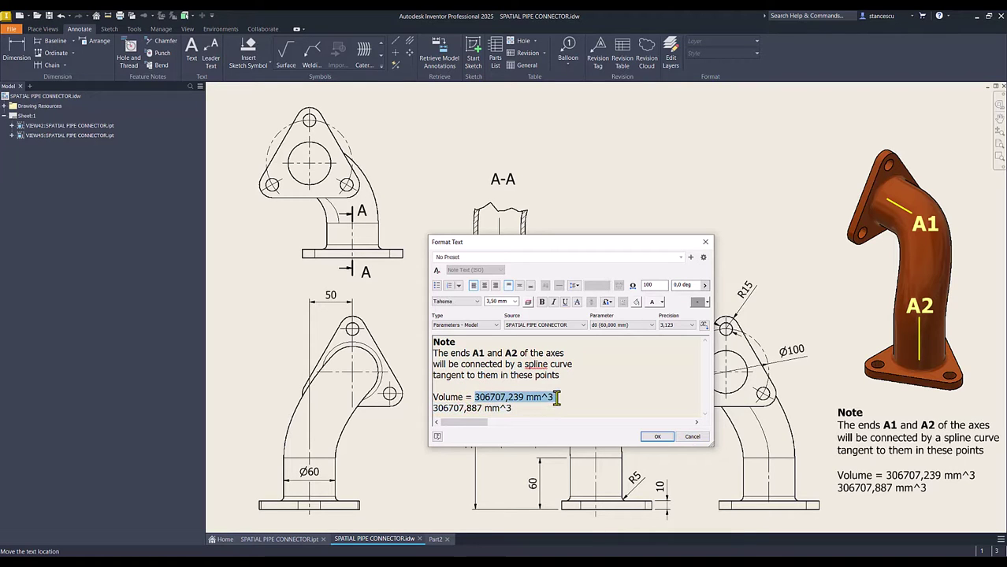
key(Delete)
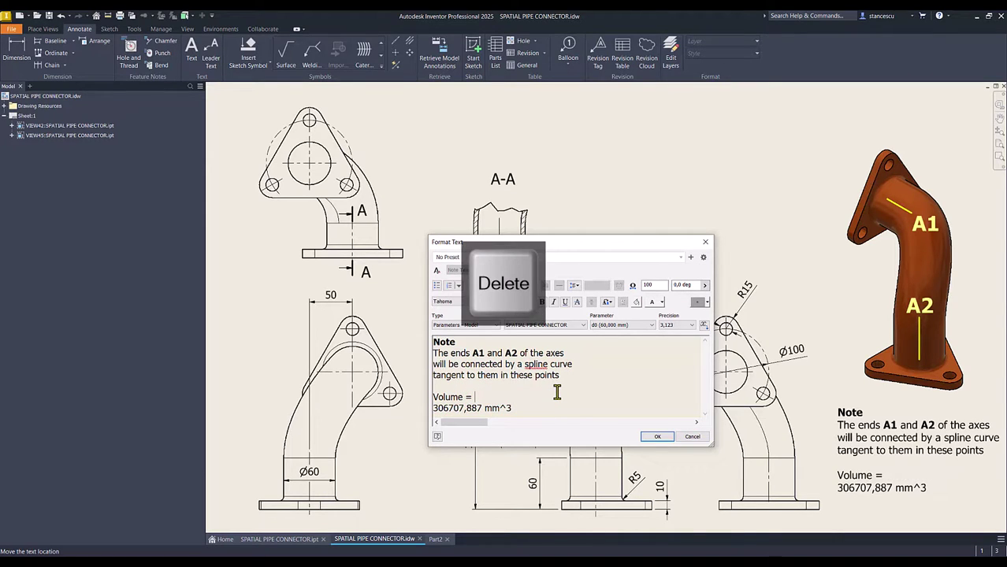
key(Delete)
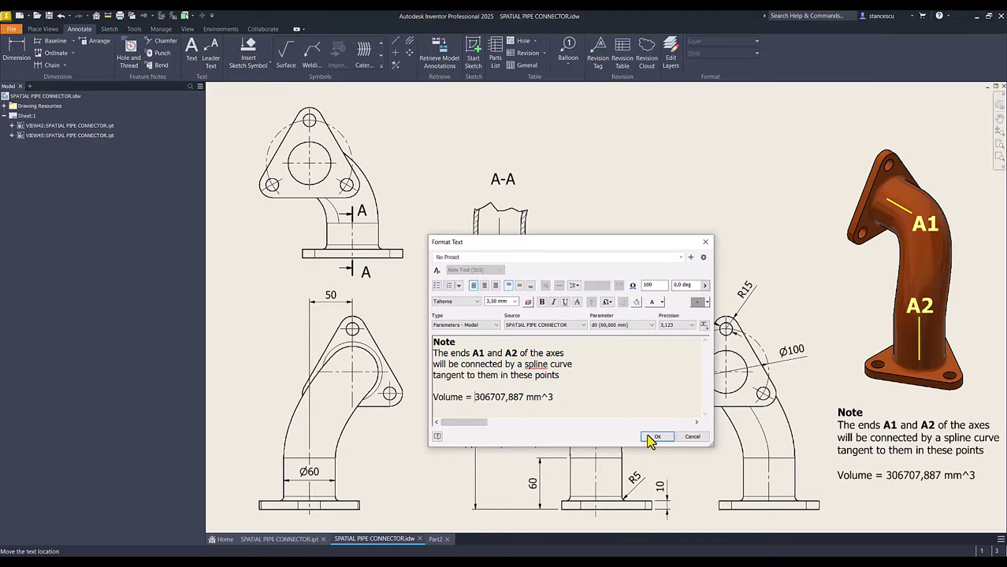
click(654, 435)
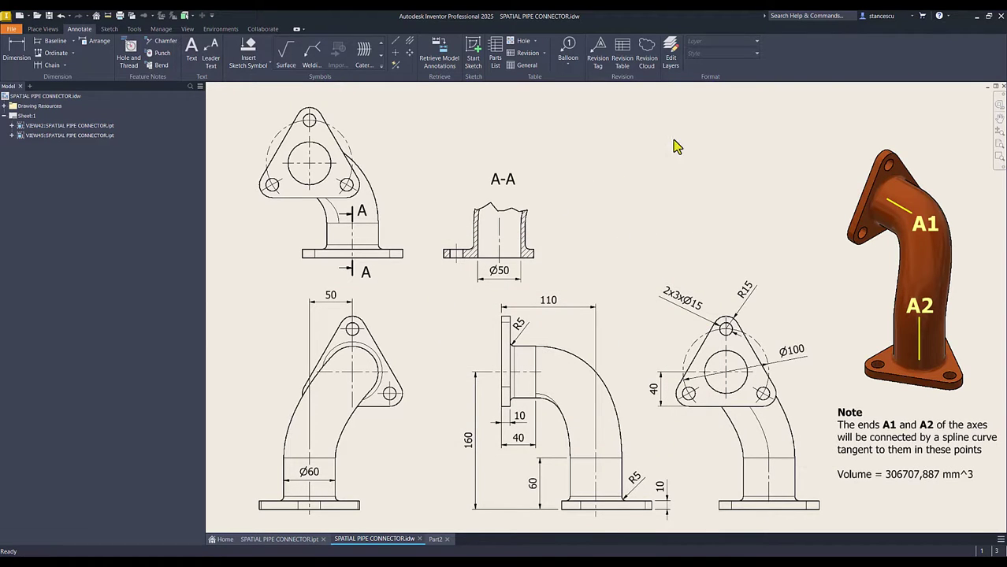
Back in Part2, set the part material to Steel, Carbon
click(670, 172)
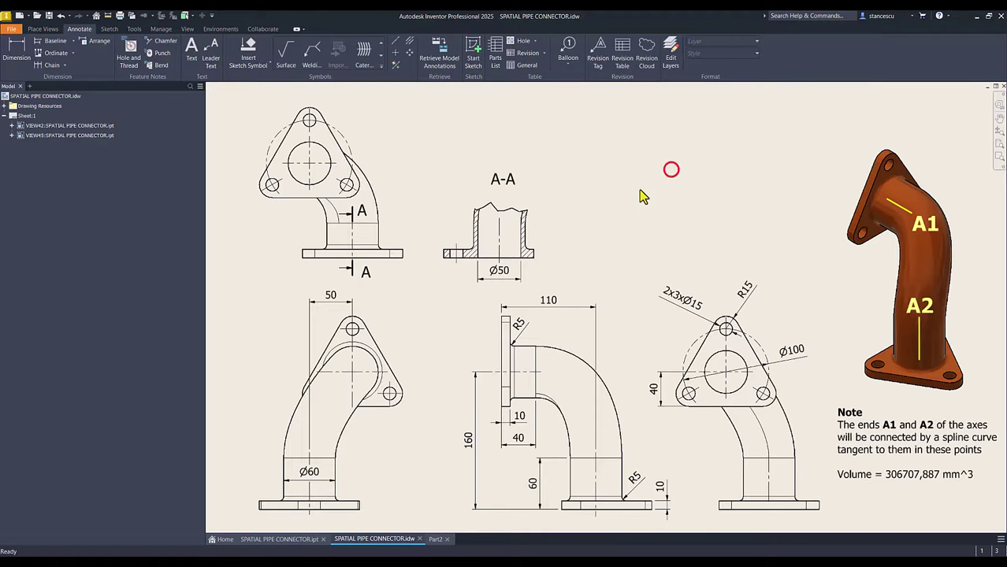
click(436, 539)
click(356, 210)
click(201, 15)
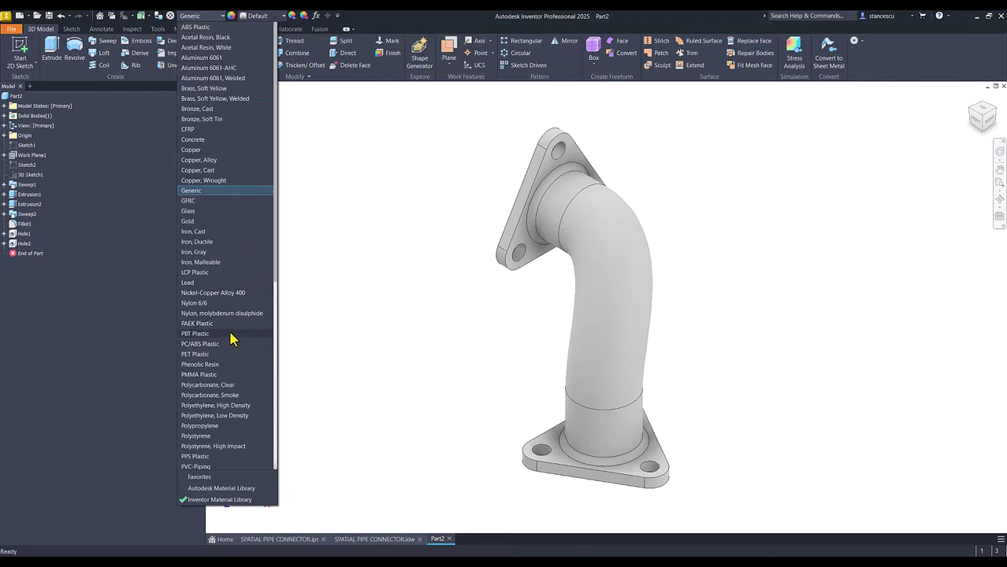
scroll(233, 339, down, 7)
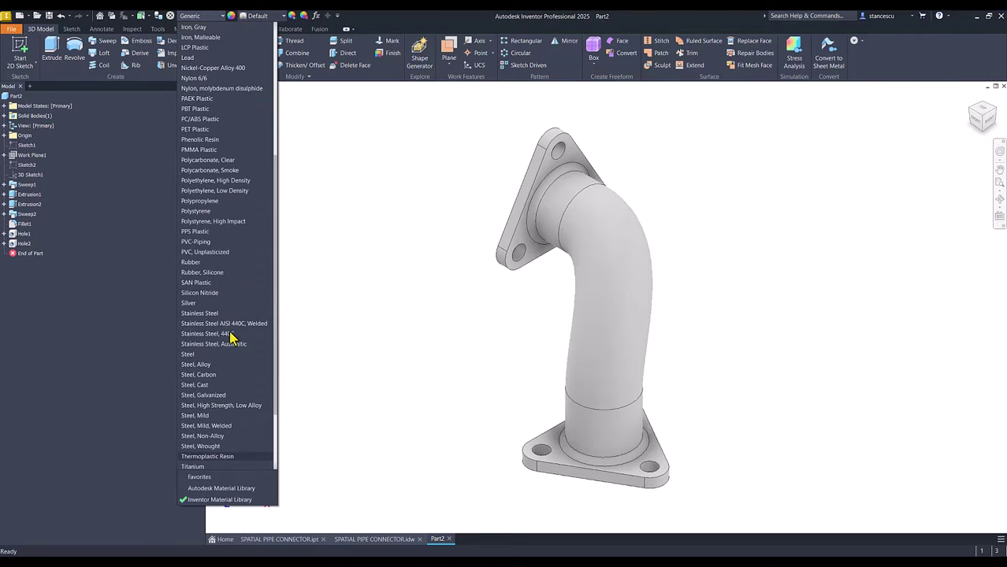
click(199, 375)
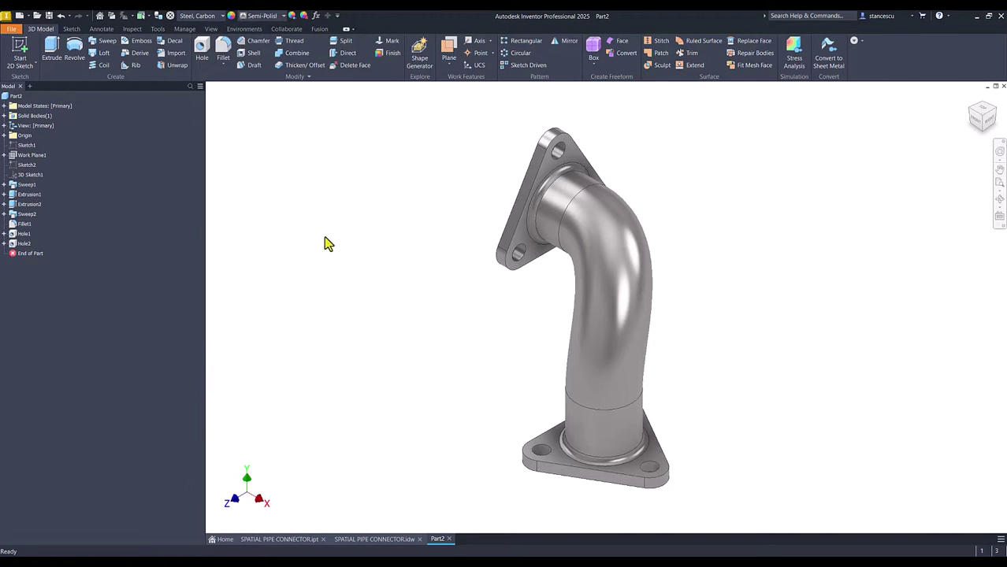
Use Shaded visual style, Smooth - Light Orange appearance and Two Lights lighting
click(210, 28)
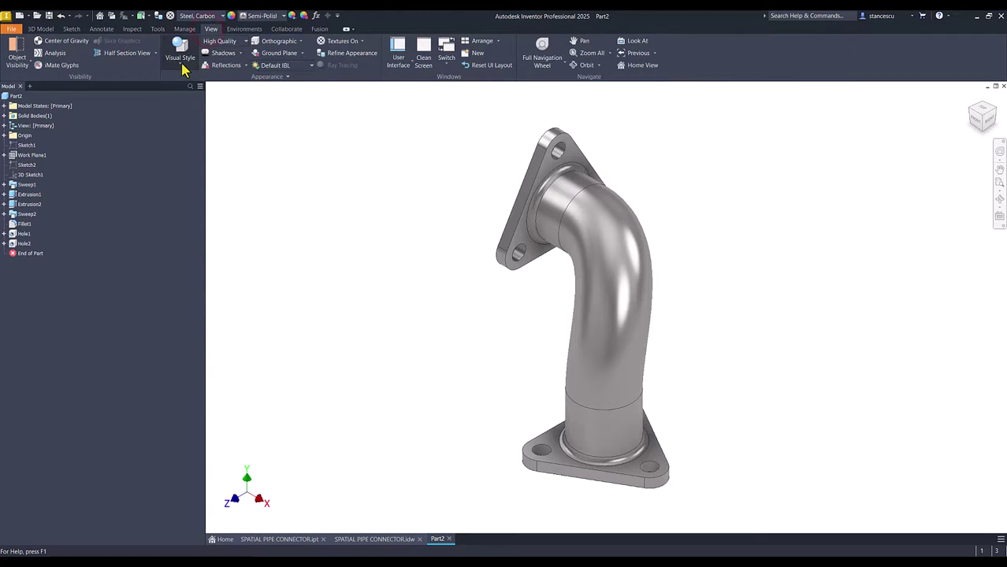
click(181, 66)
click(194, 107)
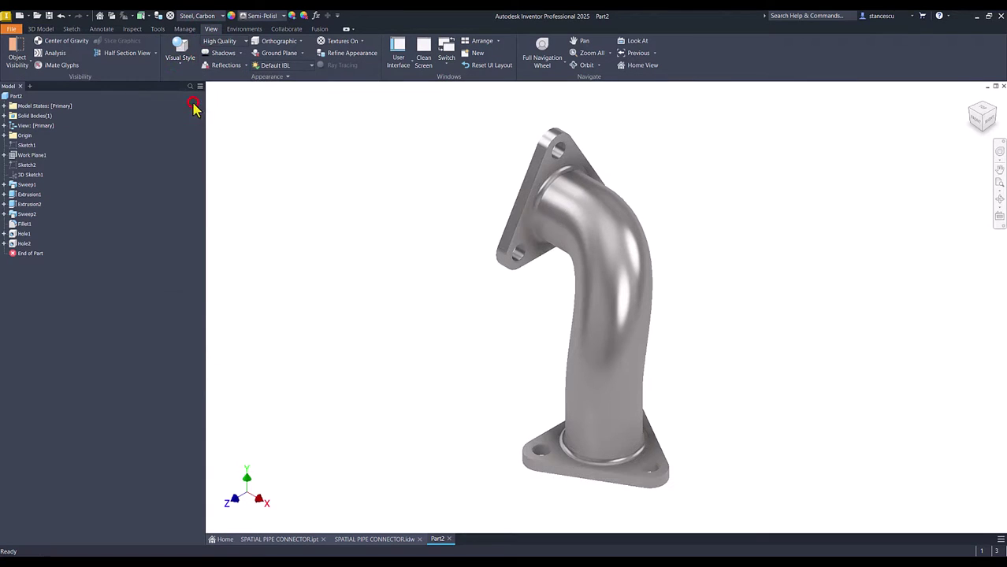
click(344, 156)
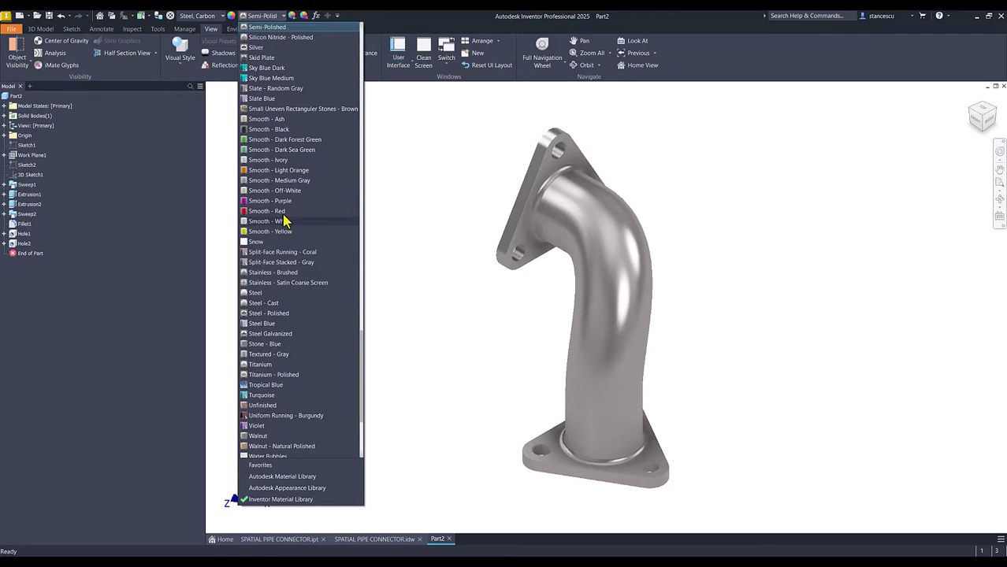
click(282, 171)
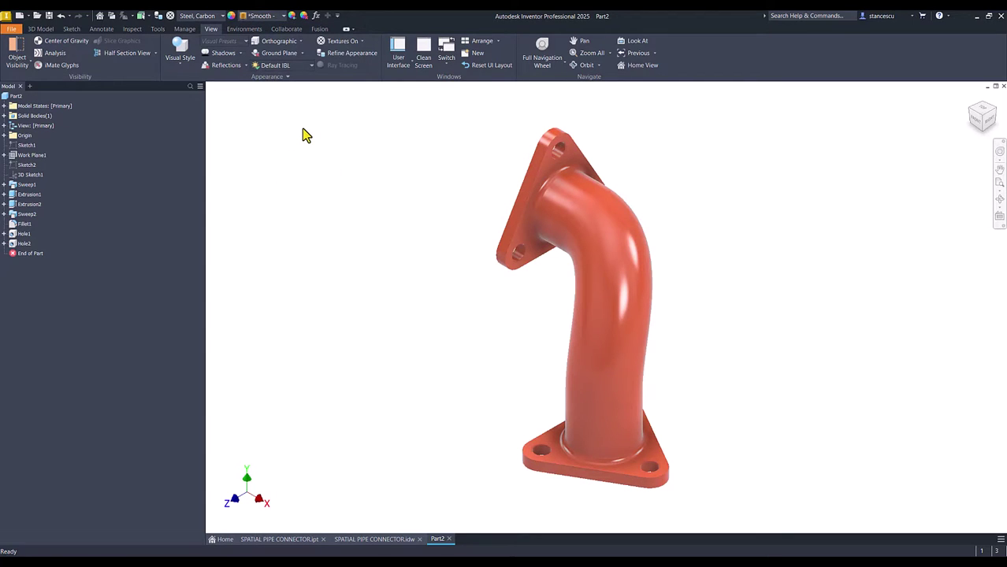
click(311, 66)
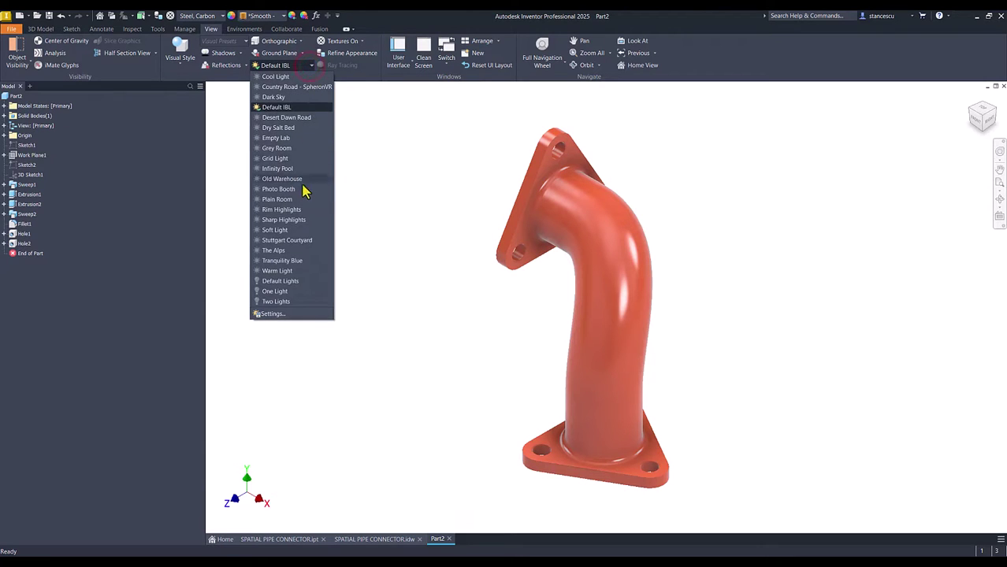
click(277, 302)
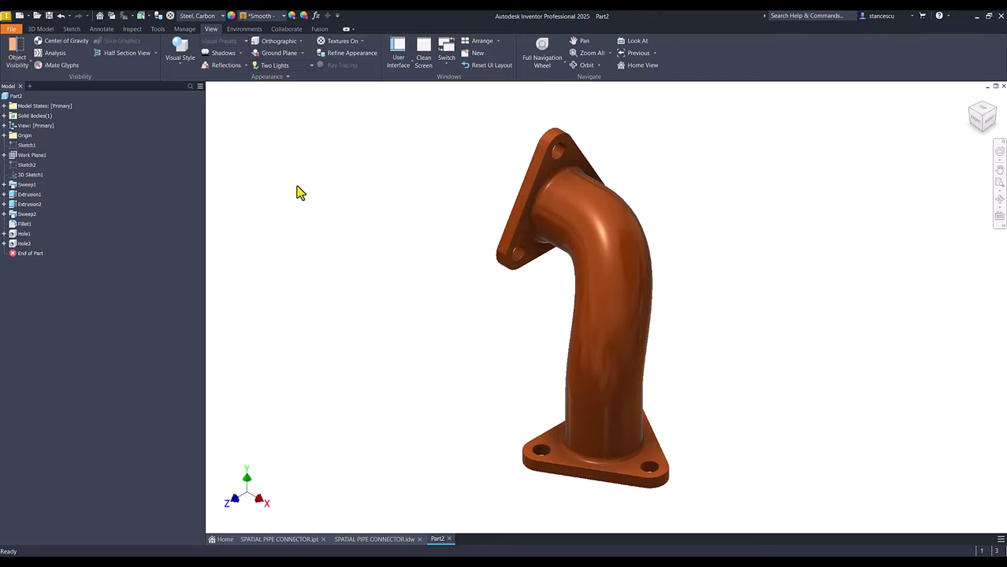
Compare Part2 against the SPATIAL PIPE CONNECTOR.ipt part
click(316, 225)
click(294, 542)
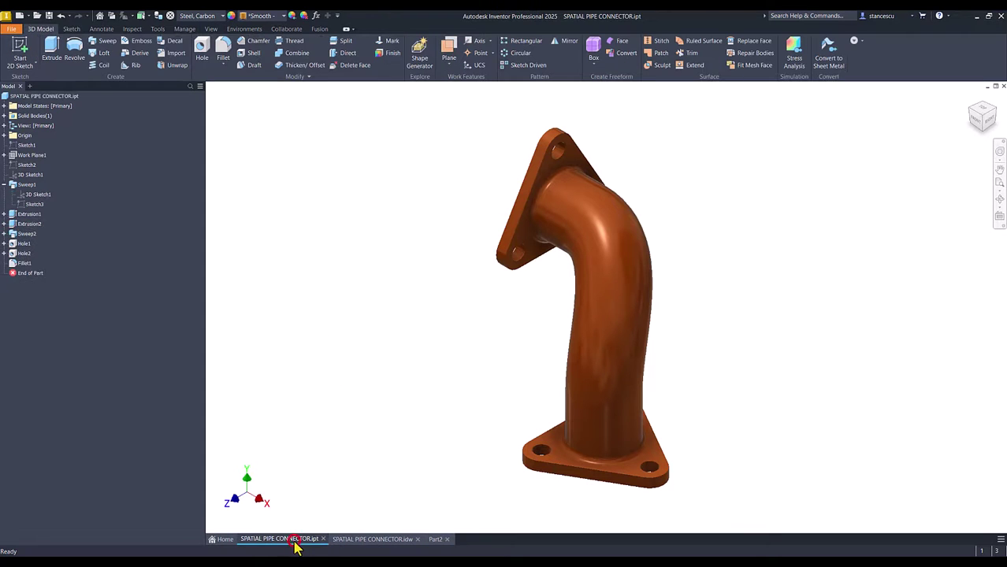
click(438, 540)
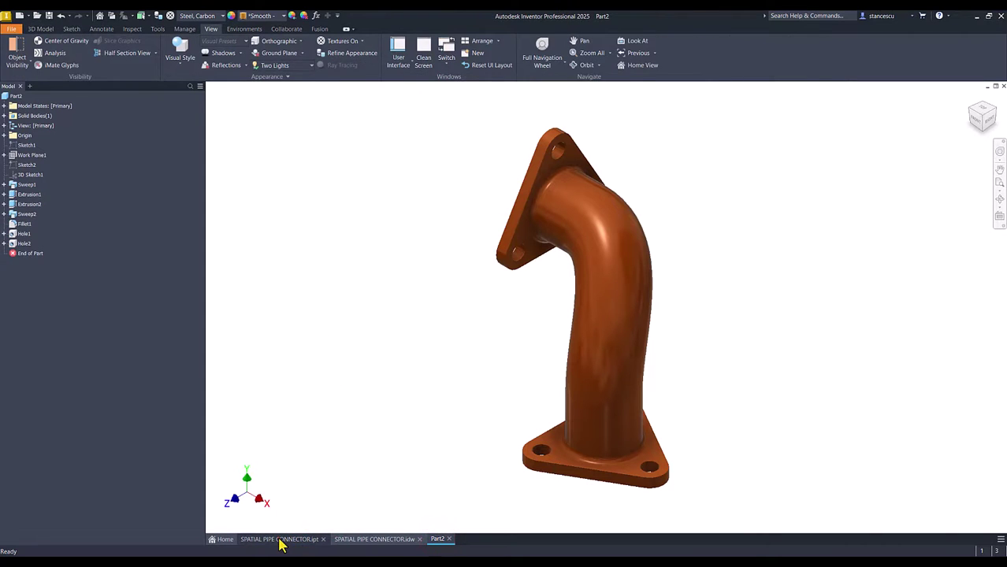
click(281, 540)
click(434, 541)
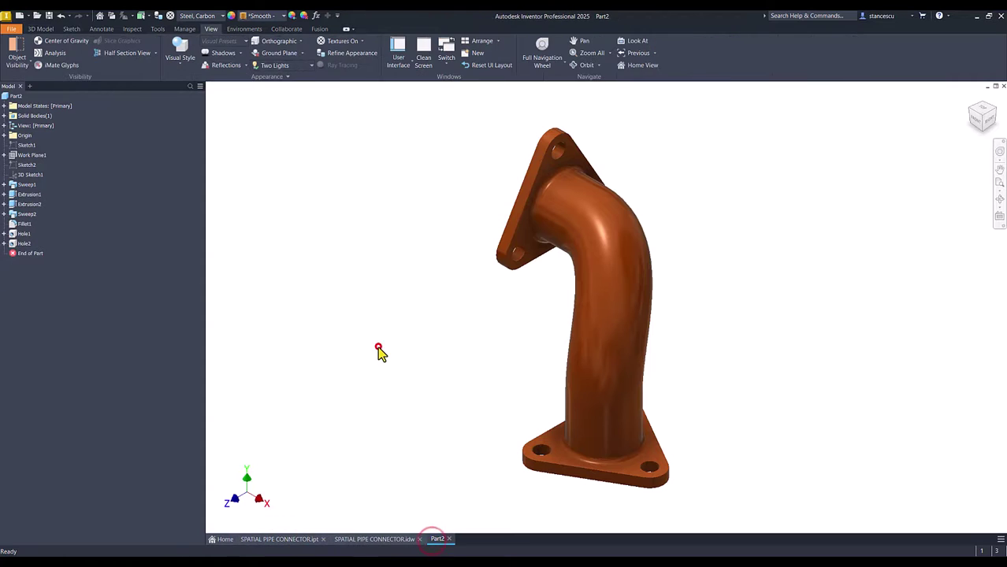
Give the top and bottom flange mating faces a Steel - Polished appearance, then restore home view
click(379, 349)
shift+middle_drag(379, 349, 474, 322)
scroll(520, 313, down, 3)
click(515, 294)
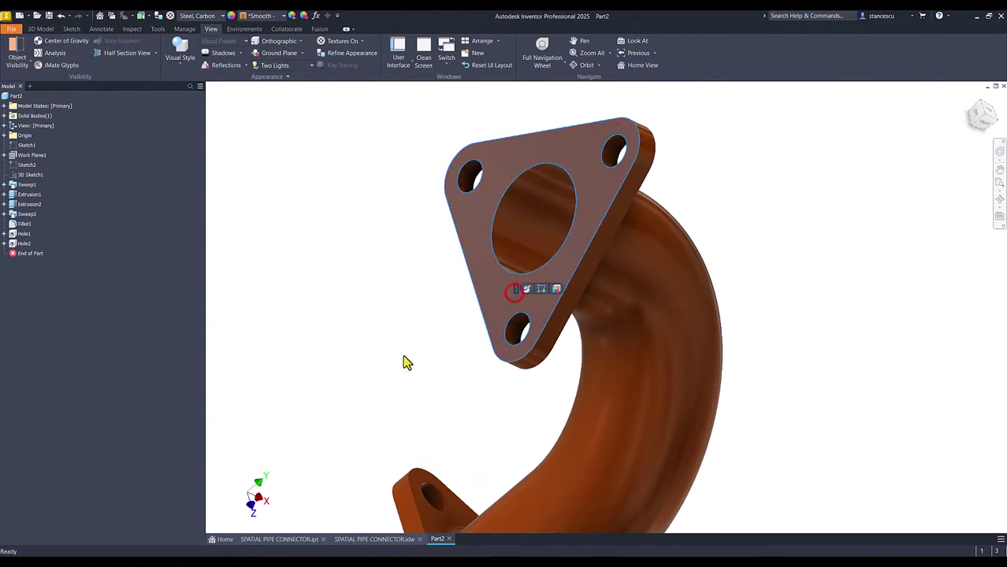
shift+middle_drag(378, 423, 414, 475)
ctrl+click(439, 473)
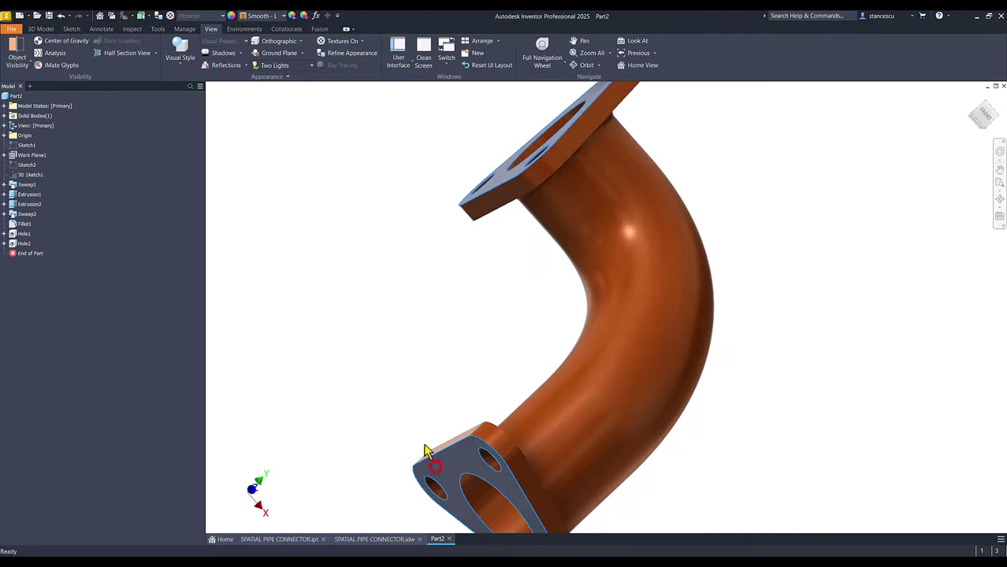
click(283, 15)
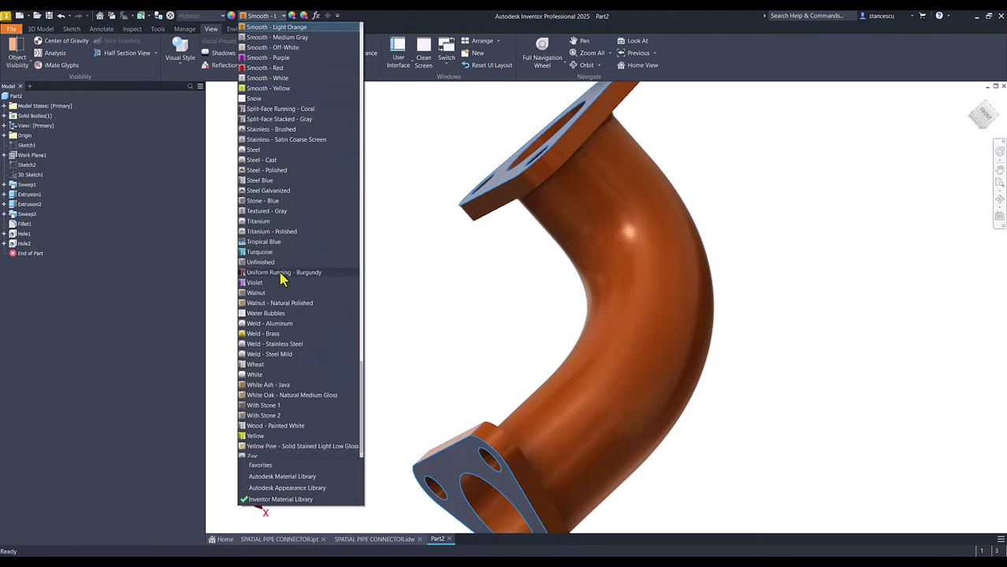
click(276, 174)
shift+middle_drag(337, 249, 327, 238)
key(F6)
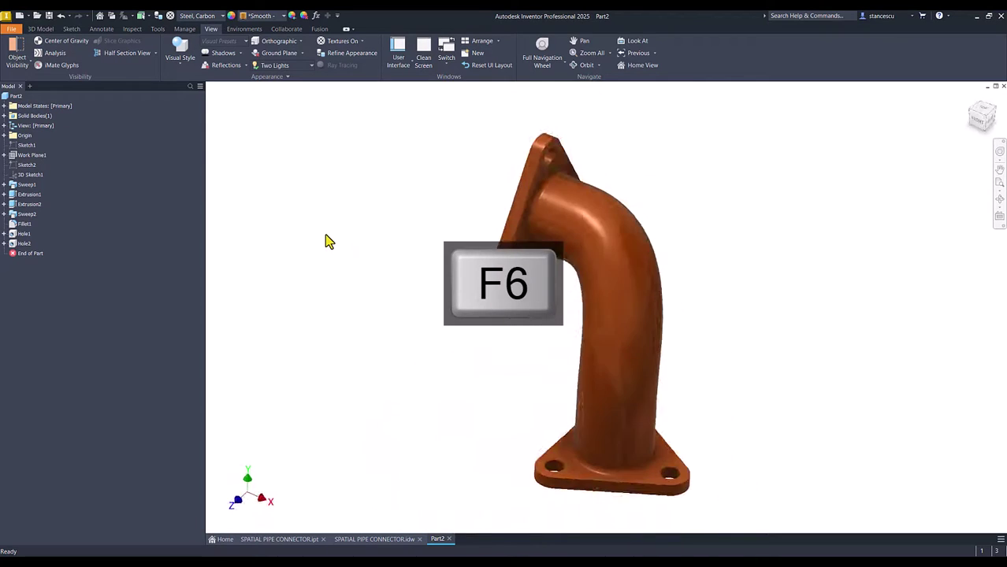